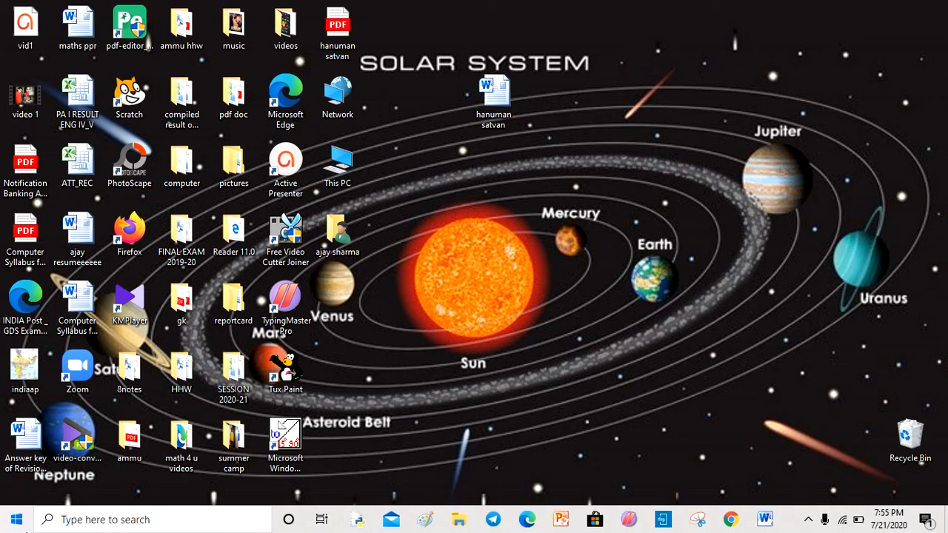
# - Launch Microsoft Excel 2010 from the Start menu
pyautogui.click(16, 519)
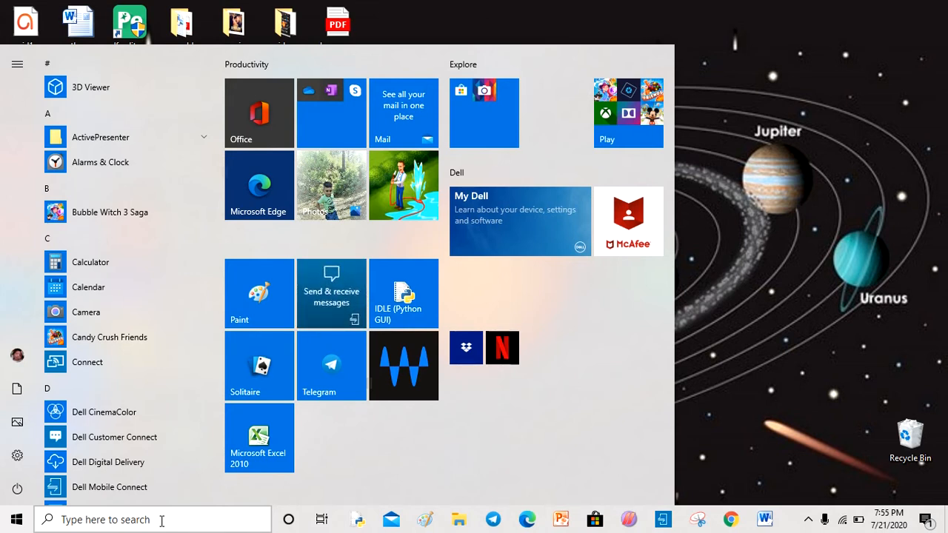
pyautogui.click(259, 434)
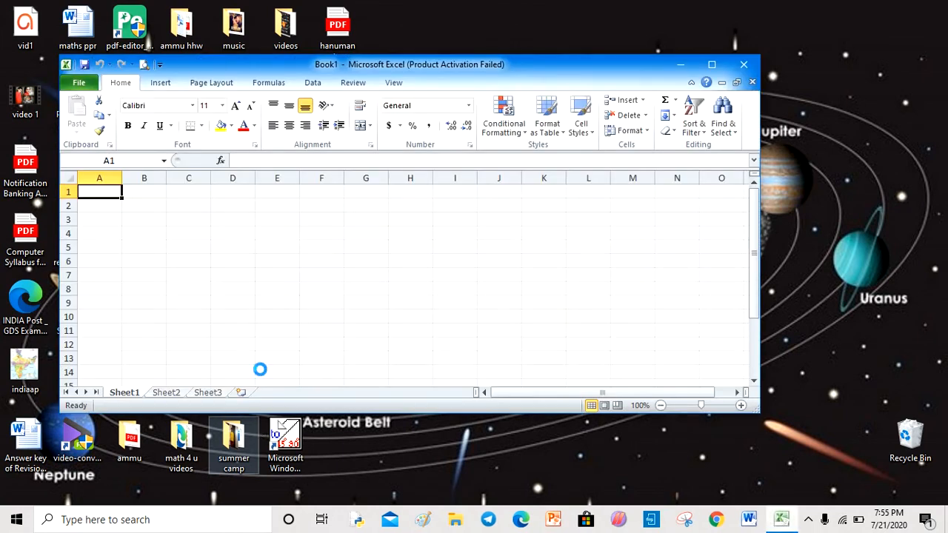
# - Maximize the Excel window and close the Office activation wizard
pyautogui.click(712, 67)
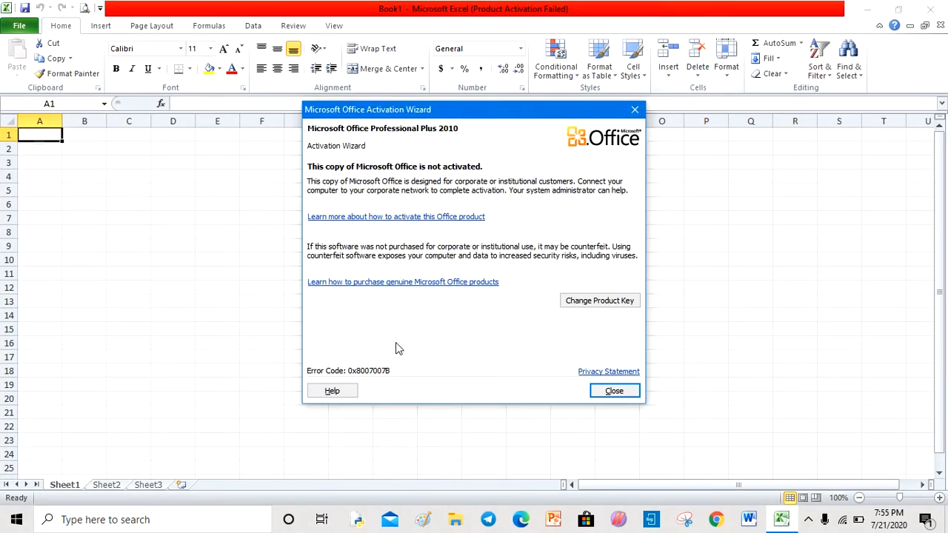
pyautogui.click(635, 112)
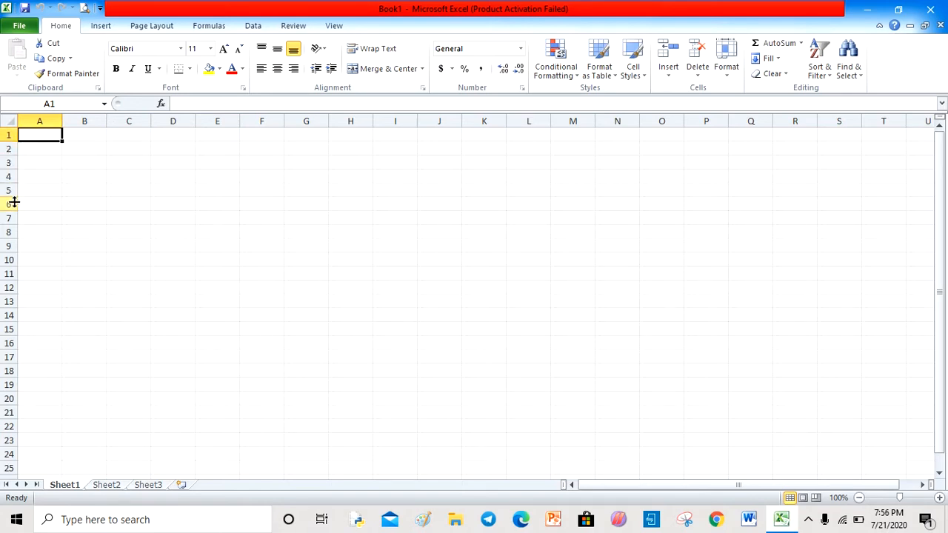
# - Select columns A, B and C and then rows 1, 2 and 3 one at a time to examine them
pyautogui.click(47, 120)
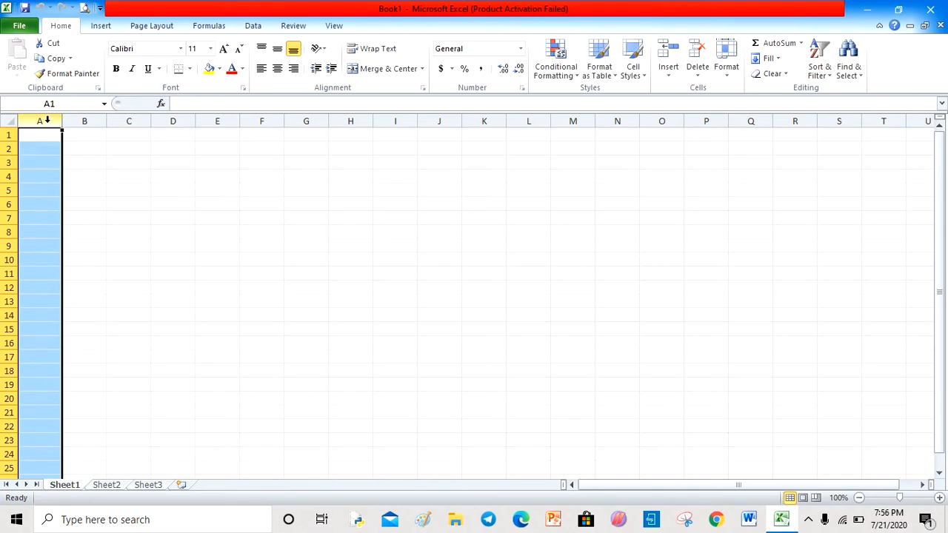
pyautogui.click(85, 118)
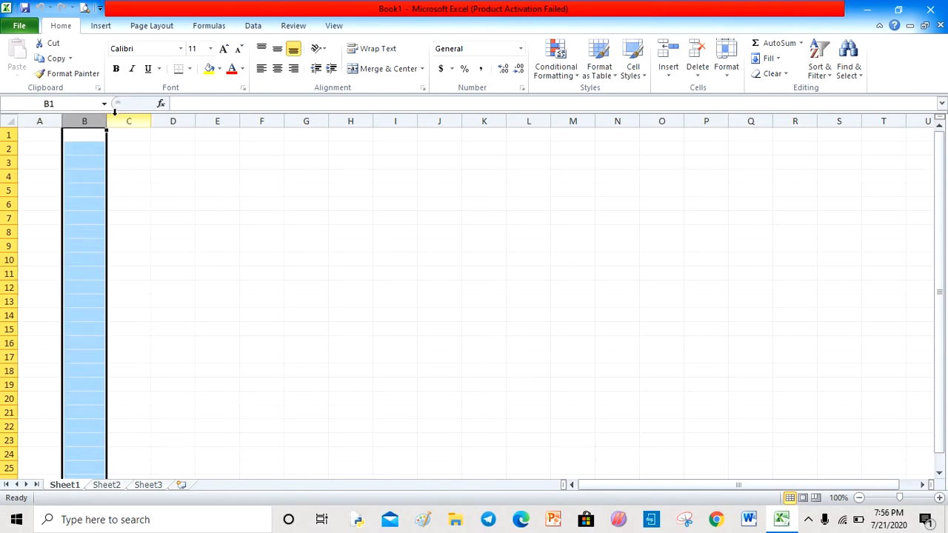
pyautogui.click(117, 119)
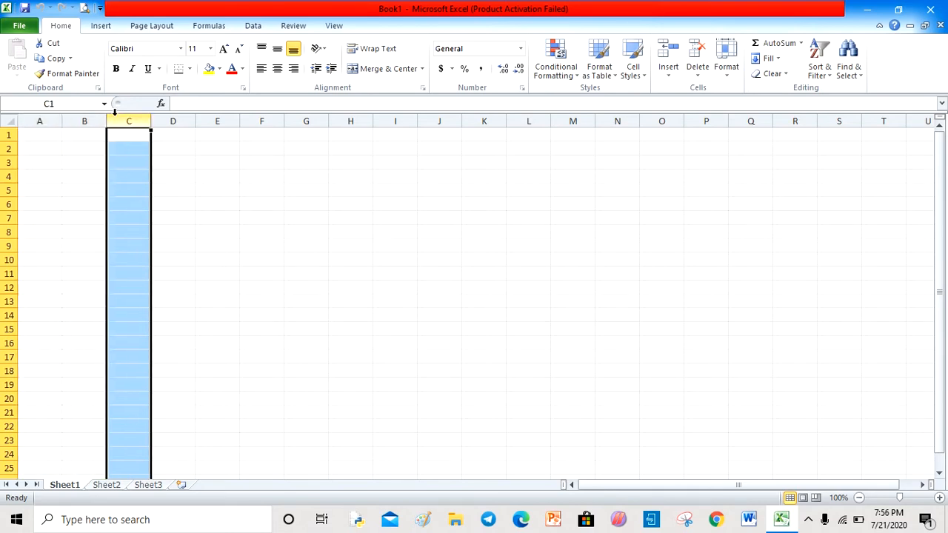
pyautogui.click(6, 136)
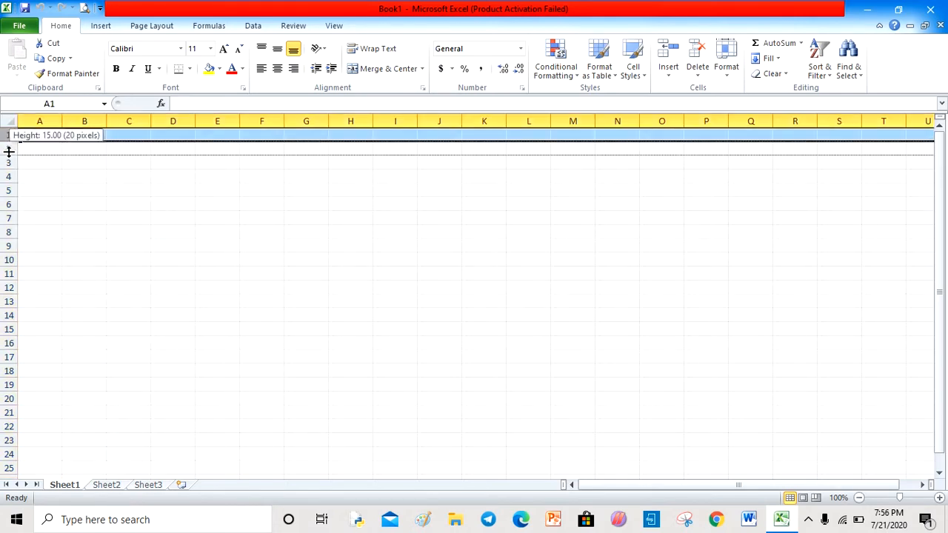
pyautogui.click(3, 148)
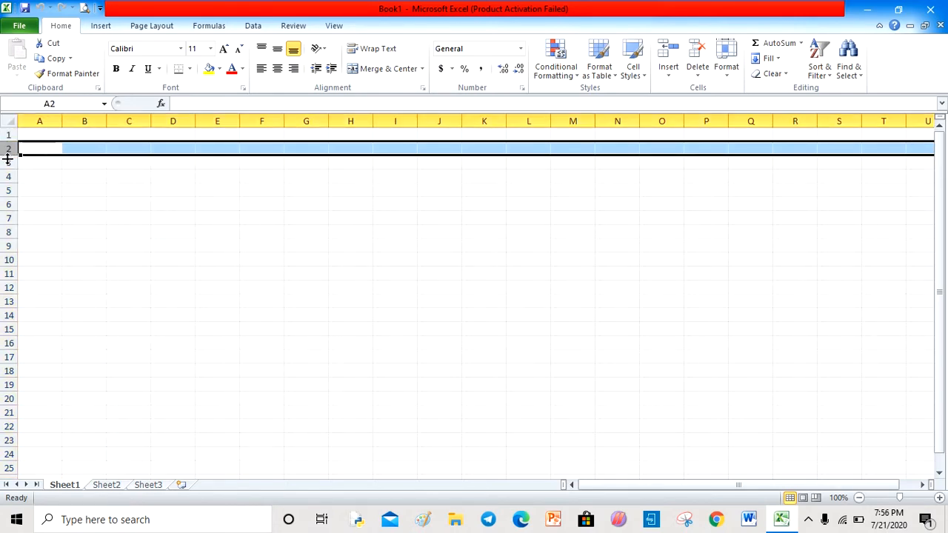
pyautogui.click(4, 162)
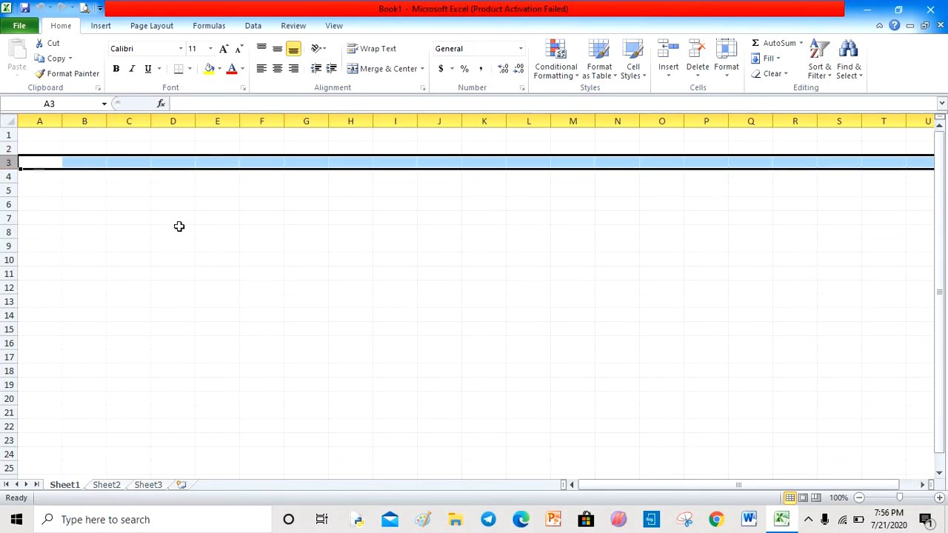
# - Select several individual cells around the sheet to examine cell addresses
pyautogui.click(235, 230)
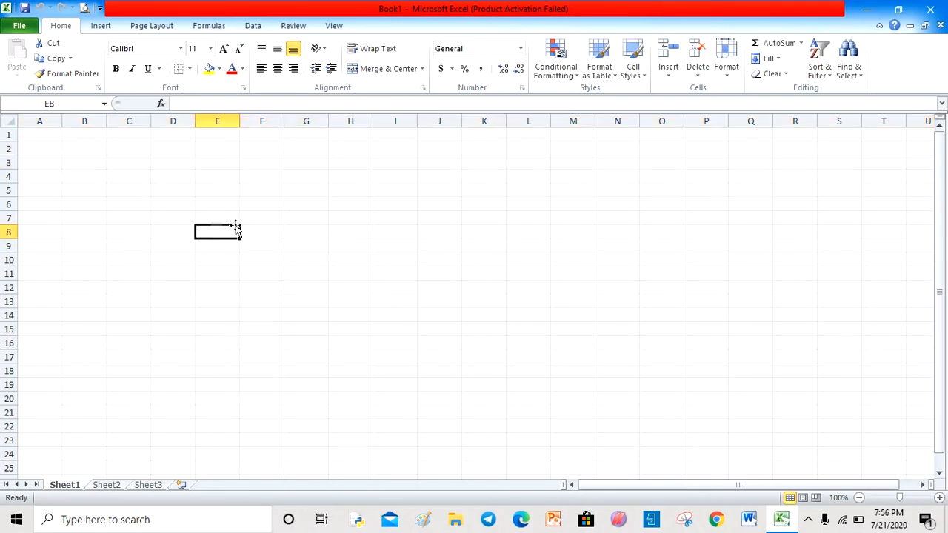
pyautogui.click(212, 163)
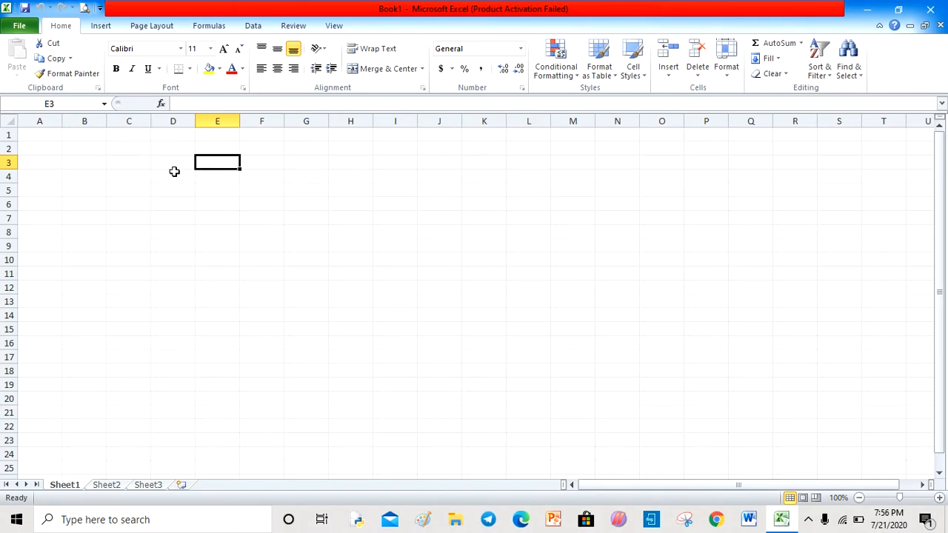
pyautogui.click(92, 146)
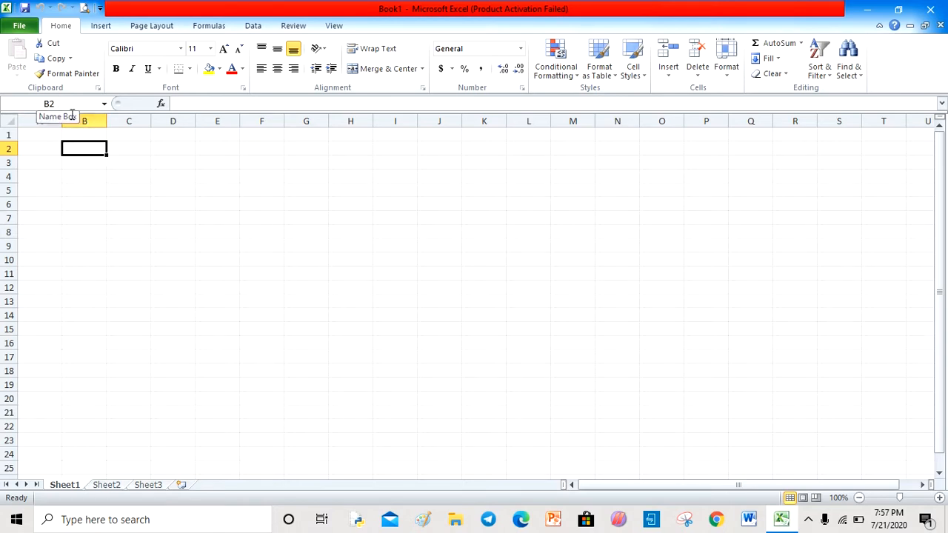
pyautogui.click(349, 188)
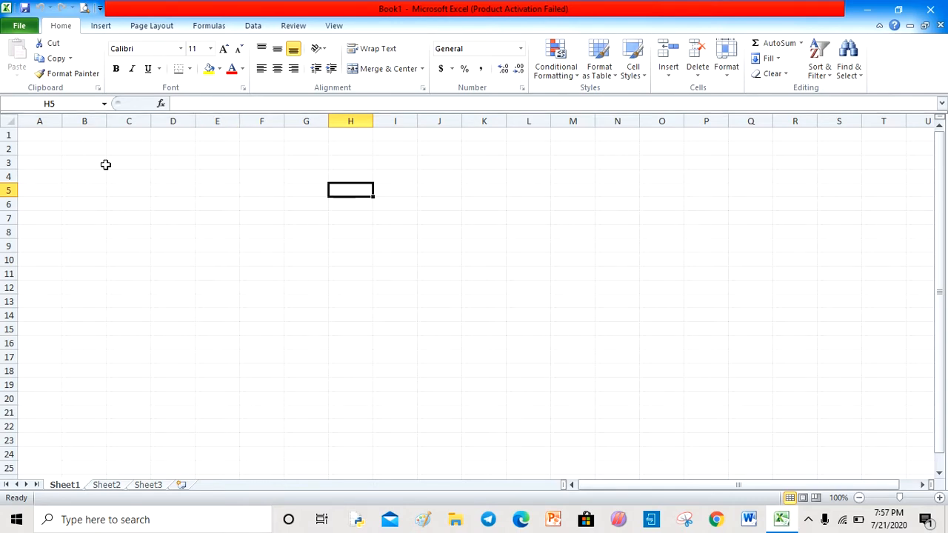
pyautogui.click(256, 186)
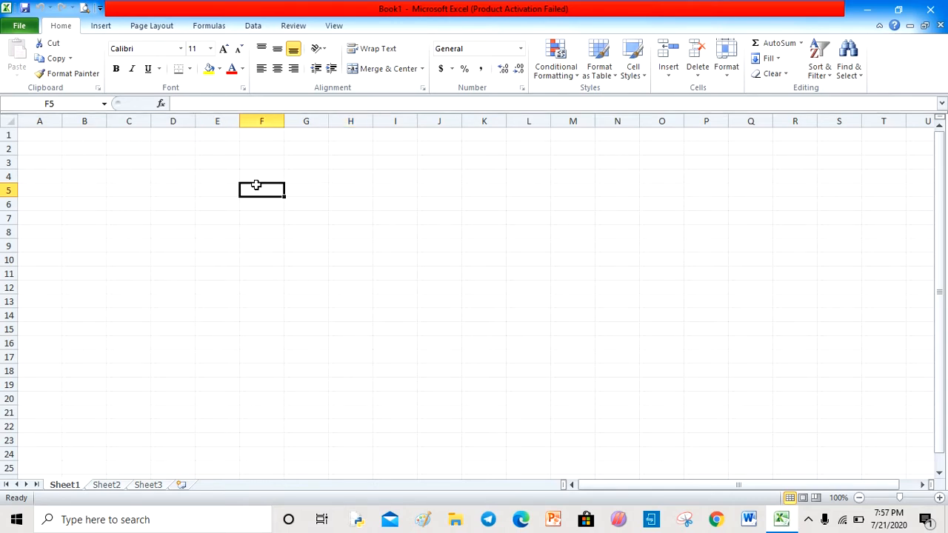
pyautogui.write('fhgh')
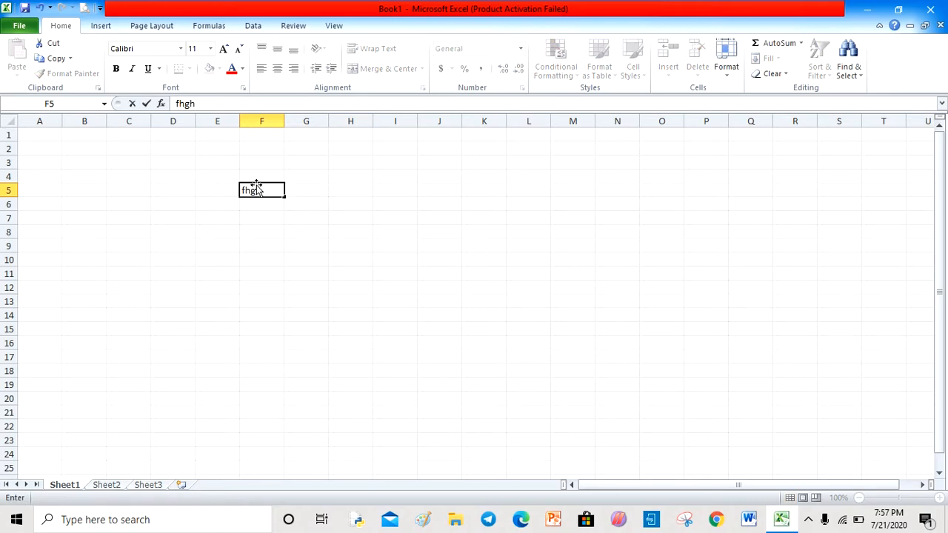
pyautogui.click(223, 103)
pyautogui.press('BackSpace')
pyautogui.press('BackSpace')
pyautogui.press('BackSpace')
pyautogui.press('BackSpace')
pyautogui.click(223, 176)
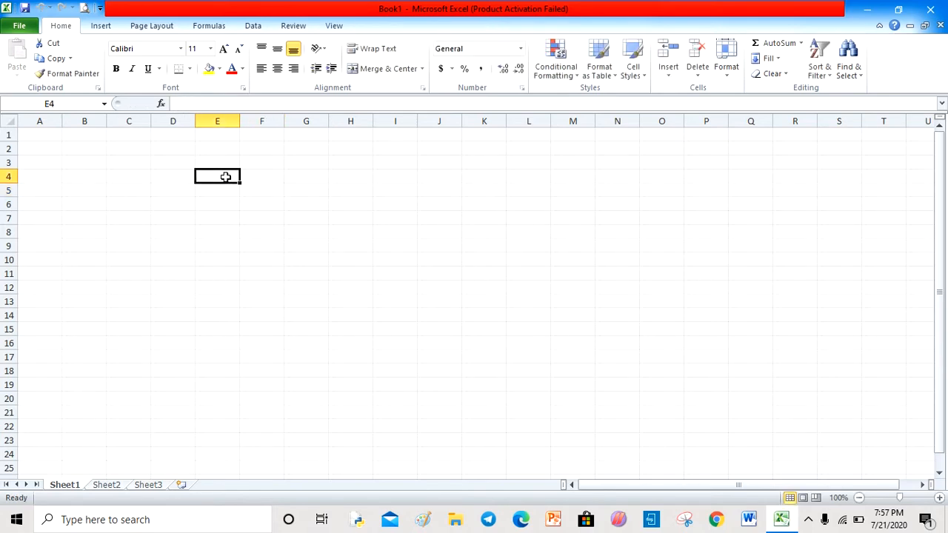
pyautogui.click(83, 168)
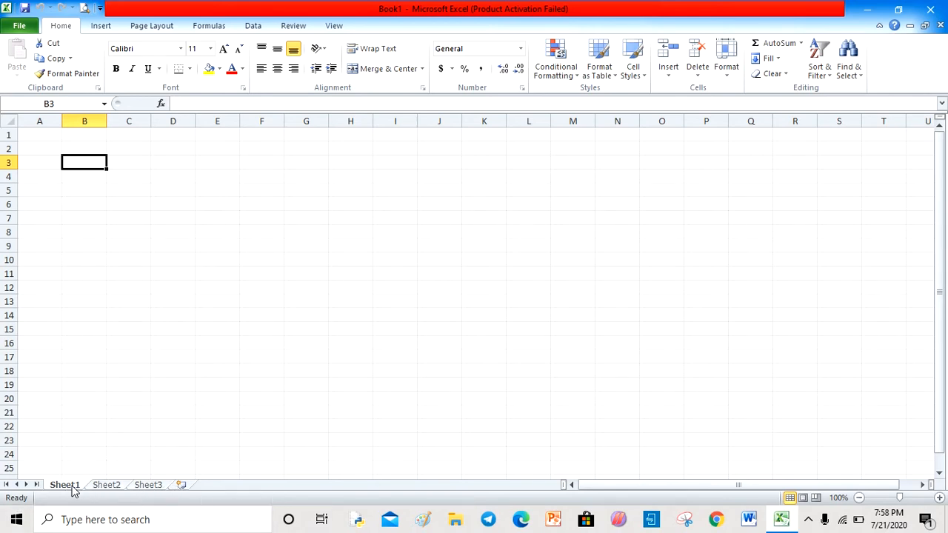
# - Insert three new worksheets after Sheet3
pyautogui.click(180, 486)
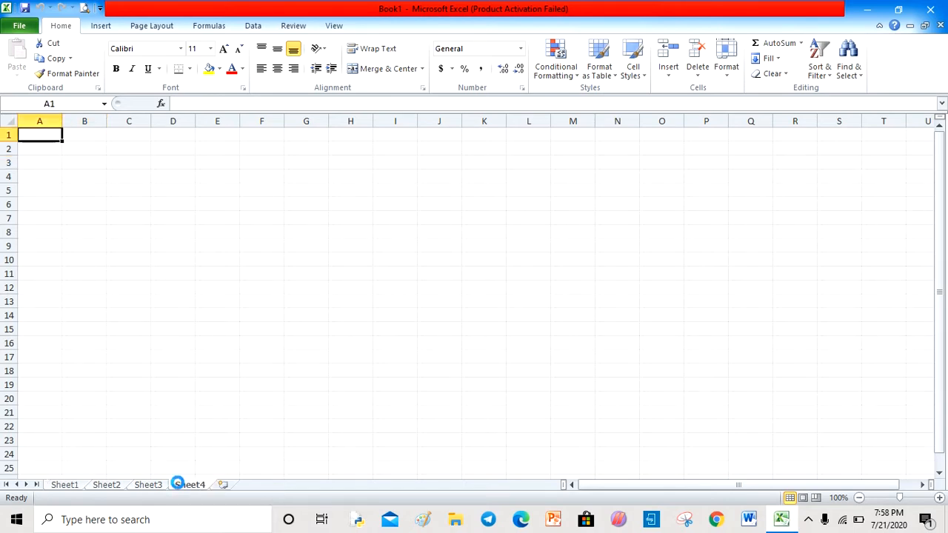
pyautogui.click(223, 486)
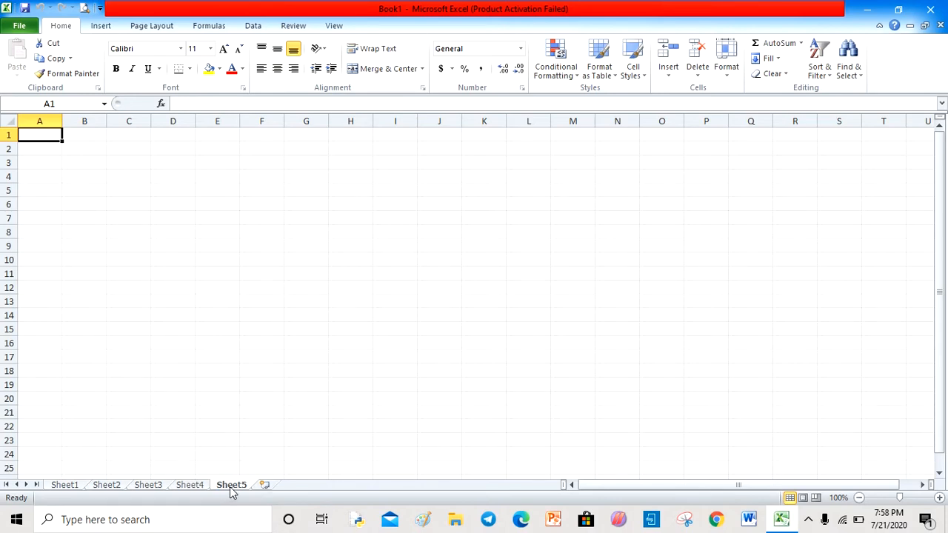
pyautogui.click(265, 486)
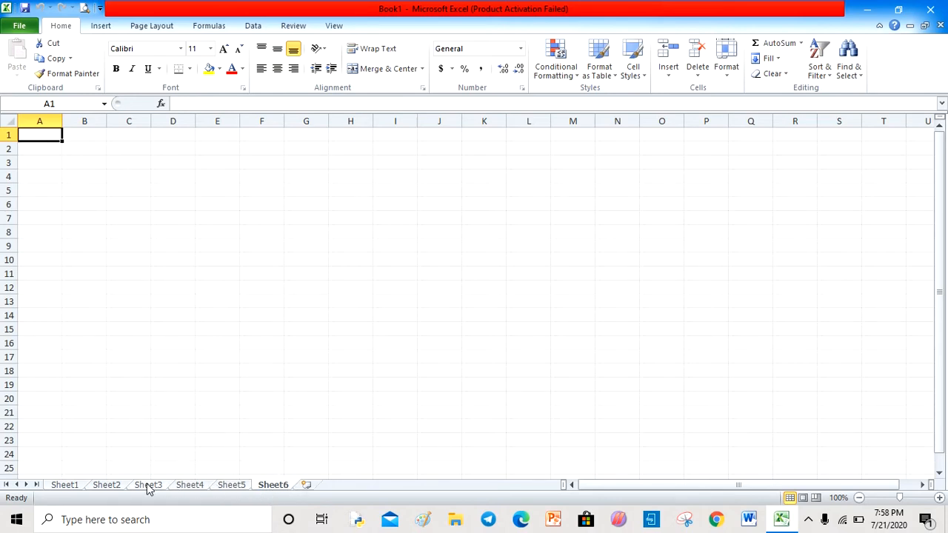
# - Switch between Sheet1 and Sheet2, returning to Sheet1
pyautogui.click(59, 485)
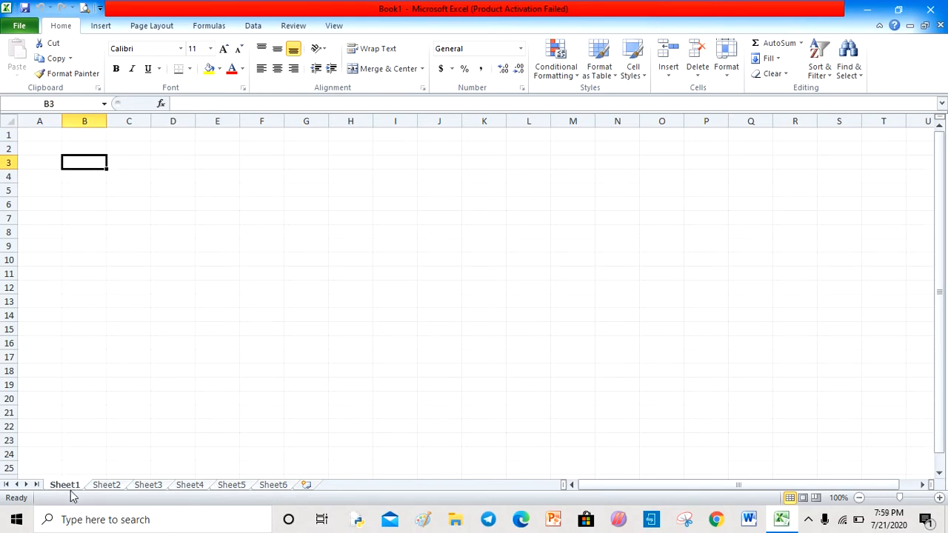
pyautogui.click(106, 485)
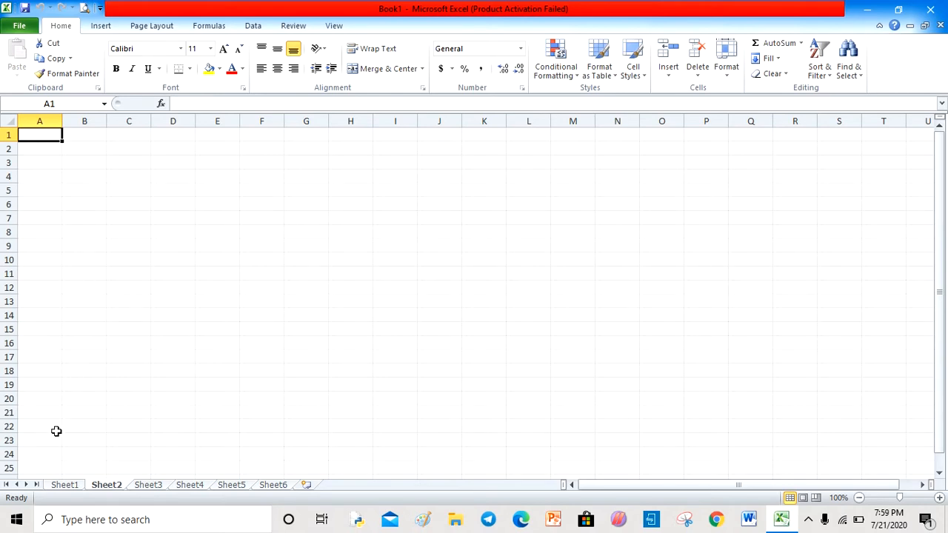
pyautogui.click(65, 486)
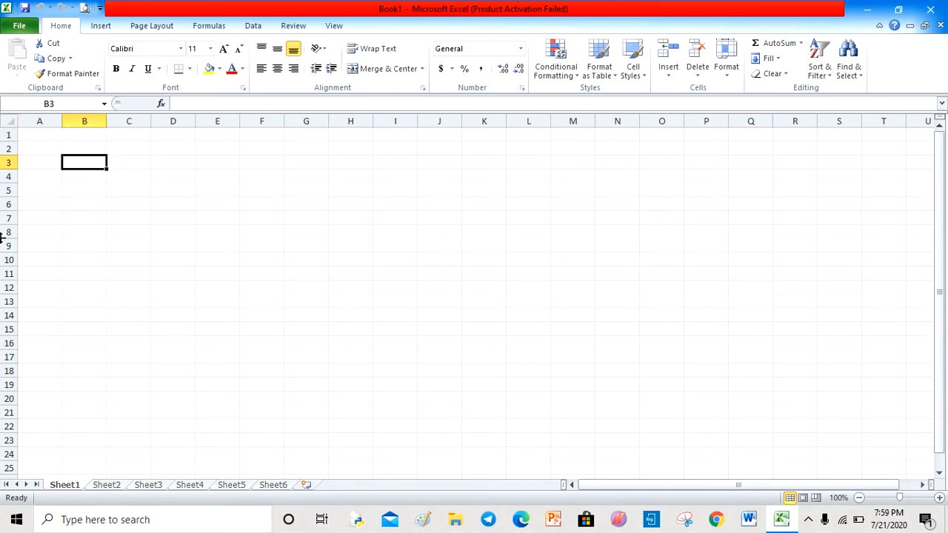
# - Enter the column headings ROLL NO and NAME in cells A1 and B1
pyautogui.click(47, 150)
pyautogui.click(49, 130)
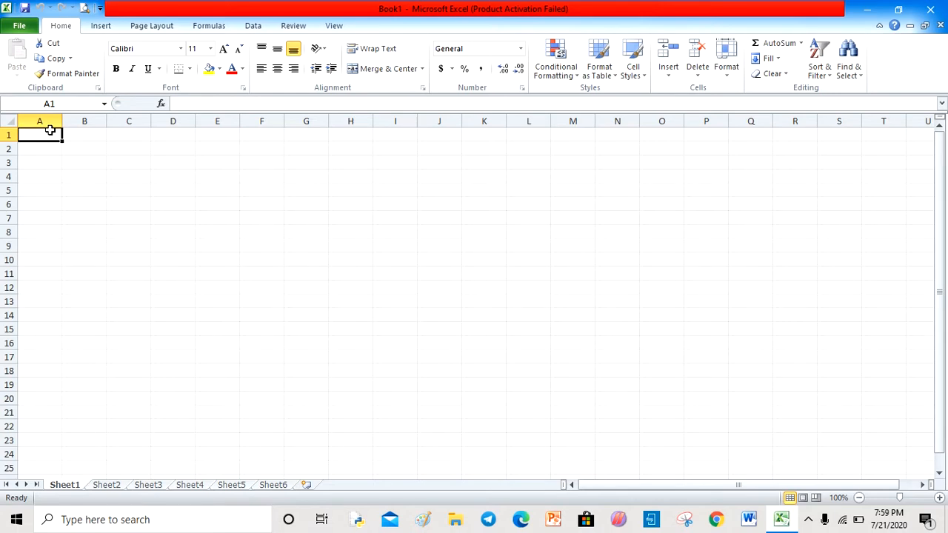
pyautogui.write('ROLL ON')
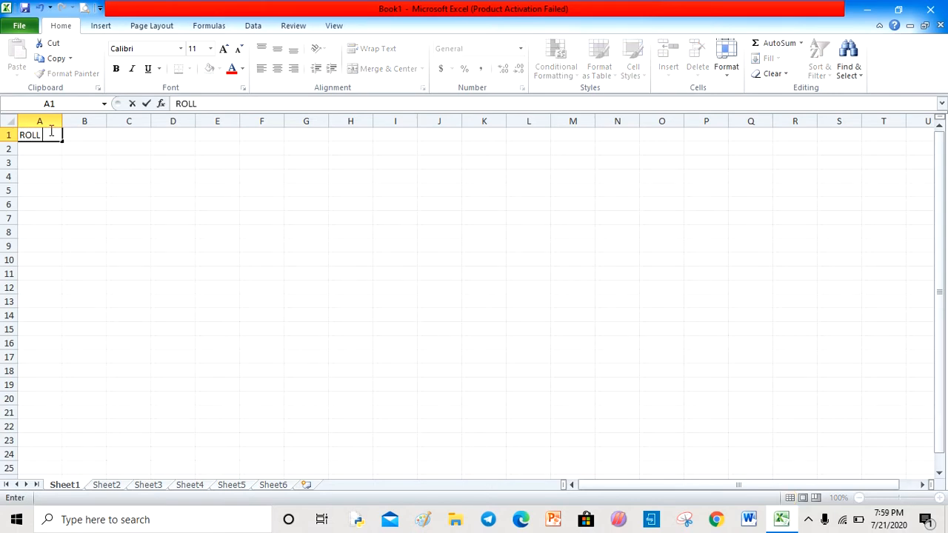
pyautogui.press('BackSpace')
pyautogui.press('BackSpace')
pyautogui.write('NO')
pyautogui.press('Tab')
pyautogui.write('EN')
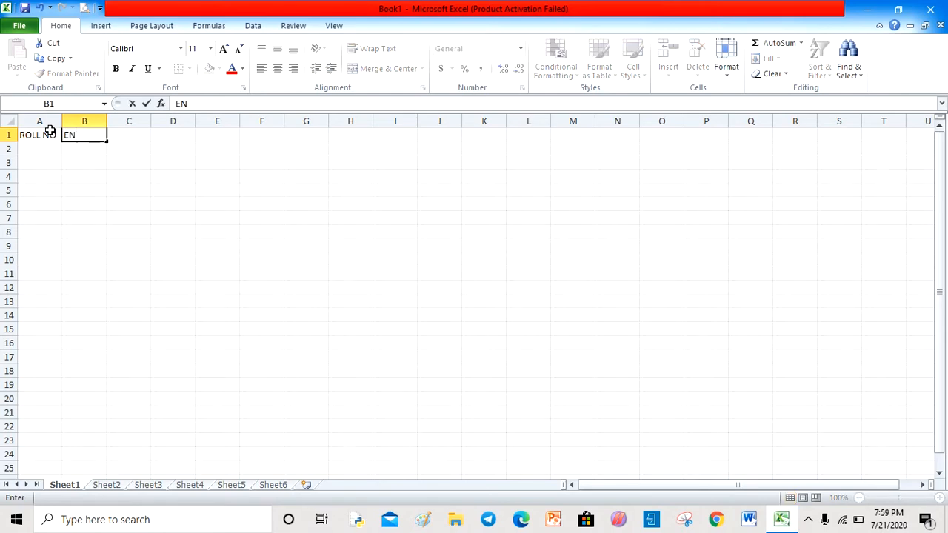
pyautogui.press('BackSpace')
pyautogui.press('BackSpace')
pyautogui.write('NAME')
pyautogui.press('Tab')
# - Enter the subject headings ENGLISH, HINDI, MATHS, SCI and S.SC in cells C1 to G1
pyautogui.write('ENGL')
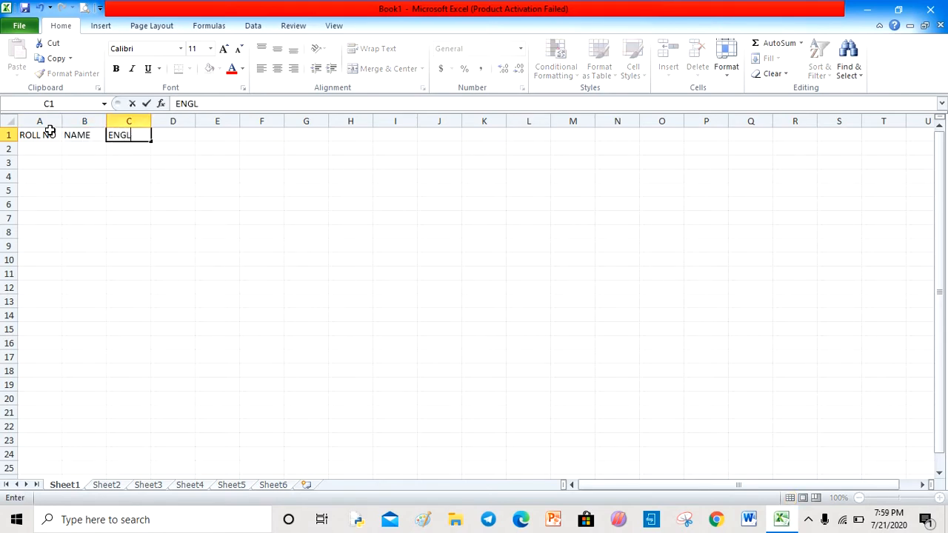
pyautogui.write('ISH')
pyautogui.press('Tab')
pyautogui.write('HINDI')
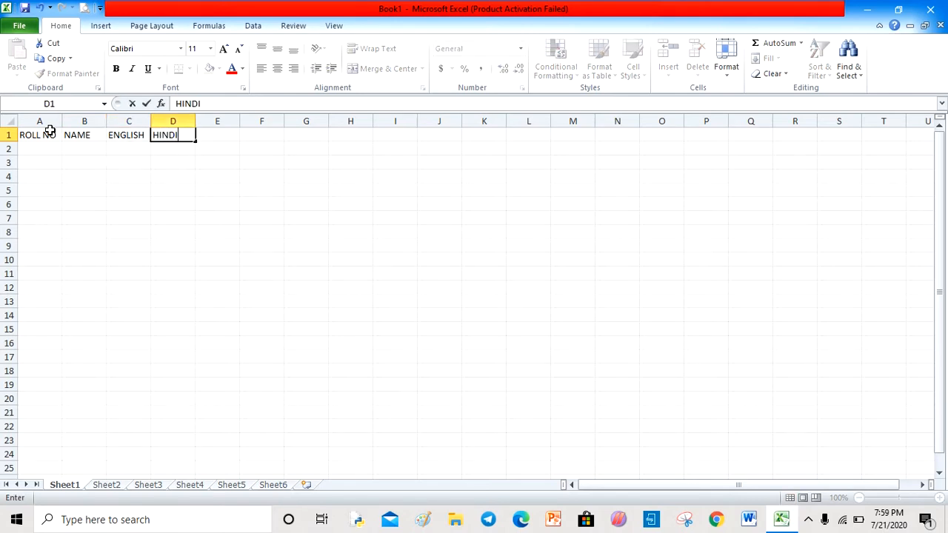
pyautogui.press('Tab')
pyautogui.write('MATHS')
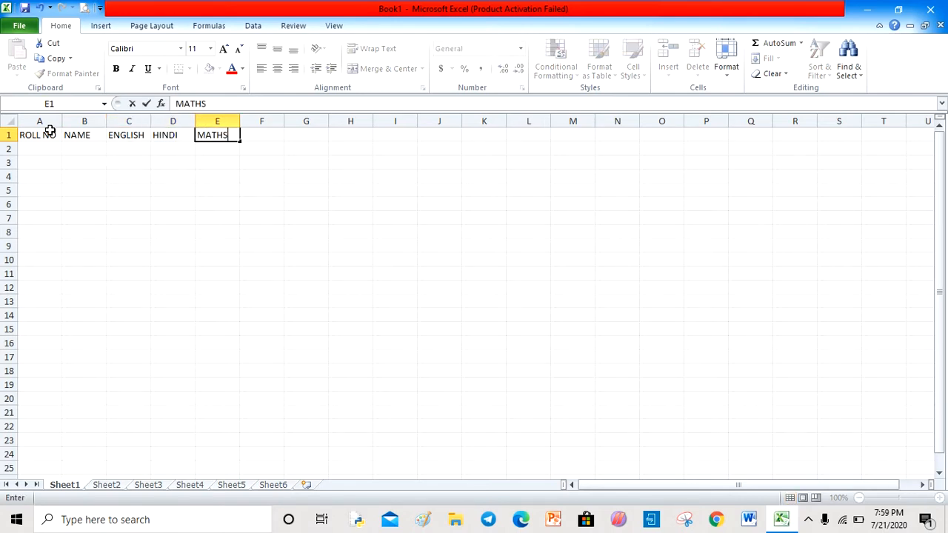
pyautogui.press('Tab')
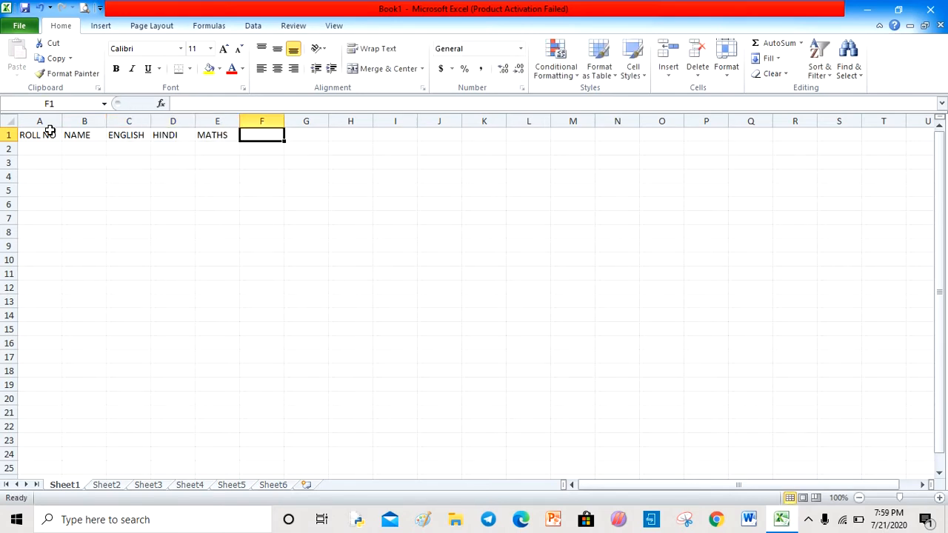
pyautogui.write('SCI')
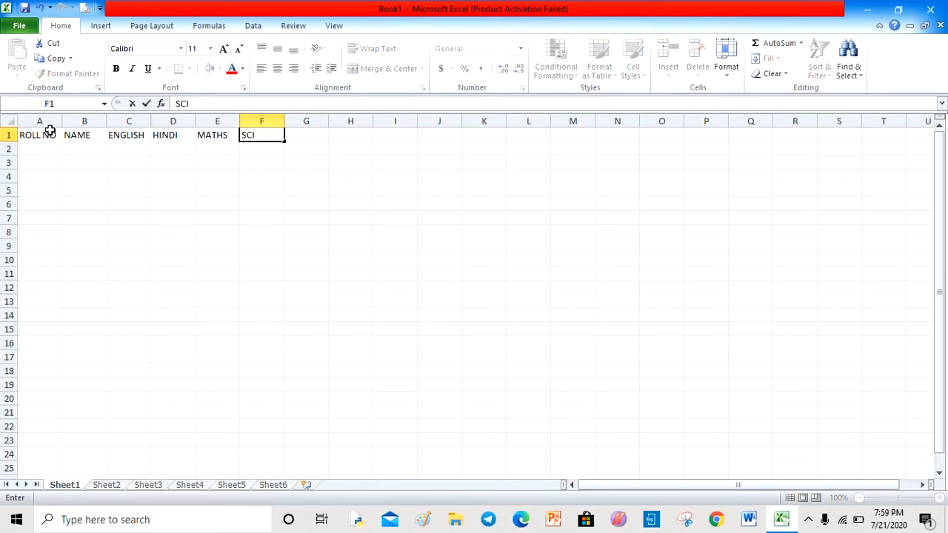
pyautogui.write('0SSC')
pyautogui.press('BackSpace')
pyautogui.press('BackSpace')
pyautogui.press('BackSpace')
pyautogui.press('BackSpace')
pyautogui.press('Tab')
pyautogui.write('SC')
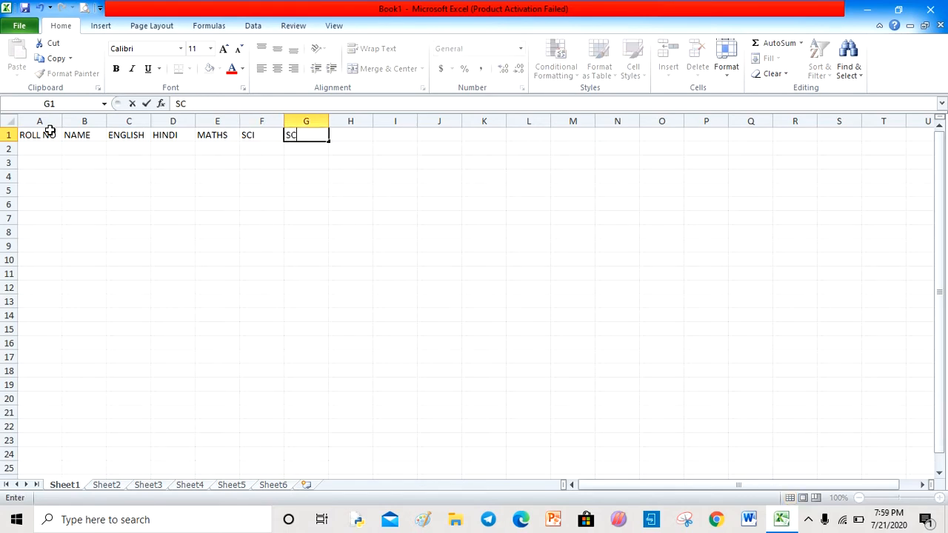
pyautogui.press('BackSpace')
pyautogui.write('.SC')
# - Enter the roll numbers 1 to 5 in cells A2 to A6
pyautogui.click(50, 150)
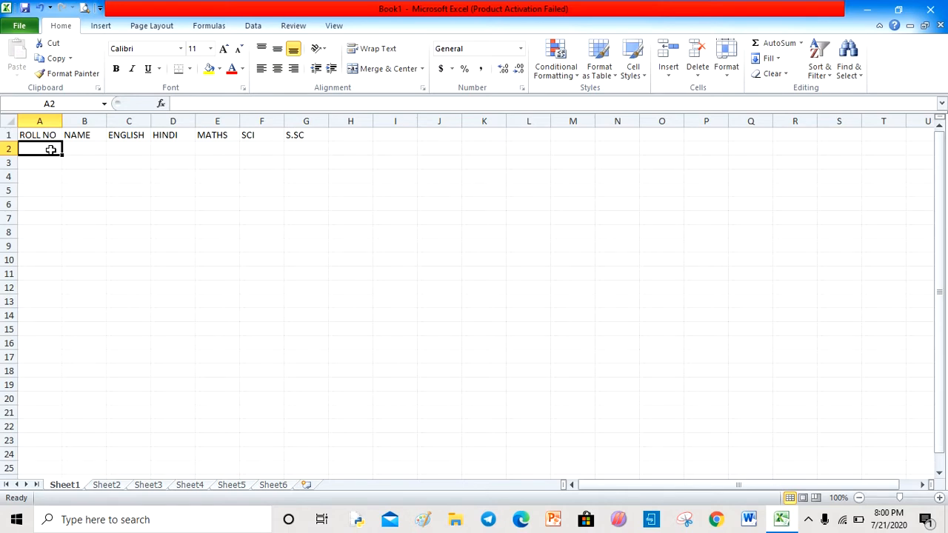
pyautogui.write('1')
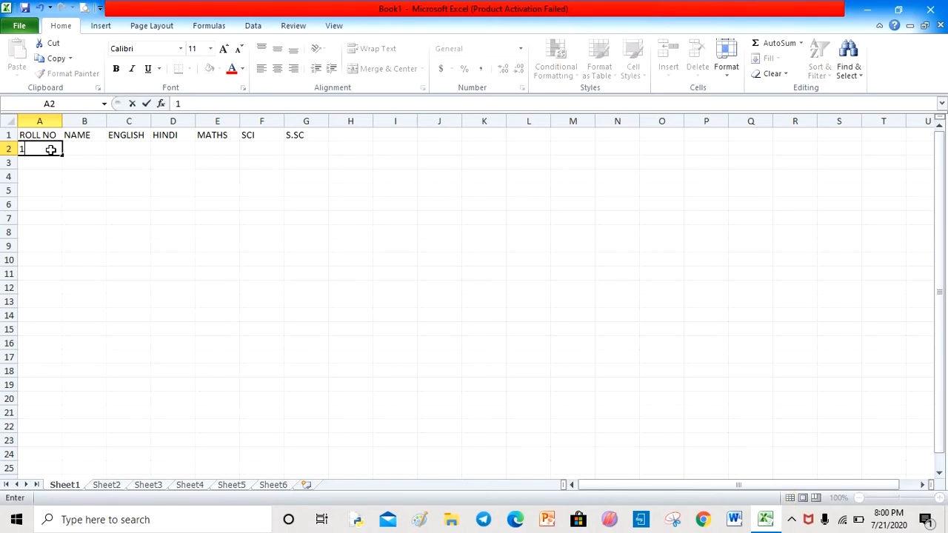
pyautogui.press('Return')
pyautogui.write('2')
pyautogui.press('Return')
pyautogui.write('4')
pyautogui.press('Return')
pyautogui.write('5')
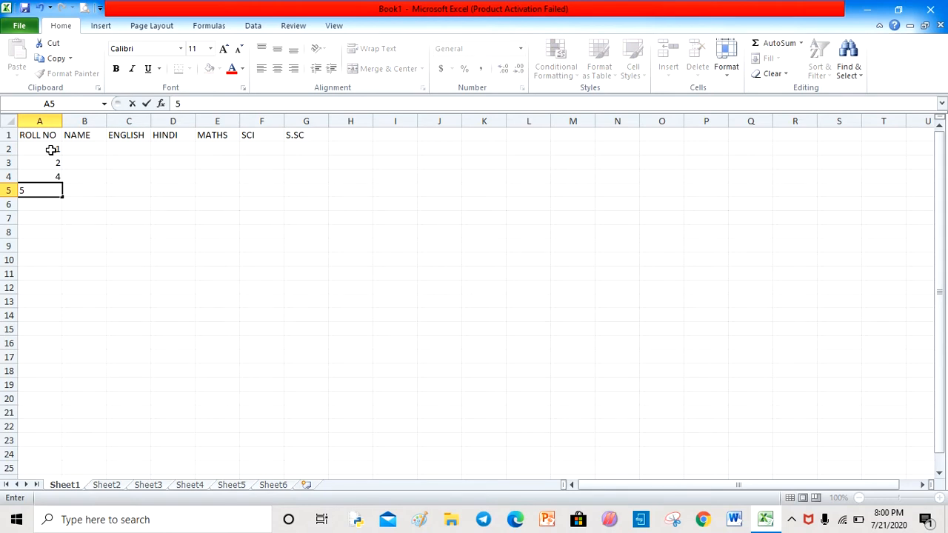
pyautogui.press('Up')
pyautogui.write('3')
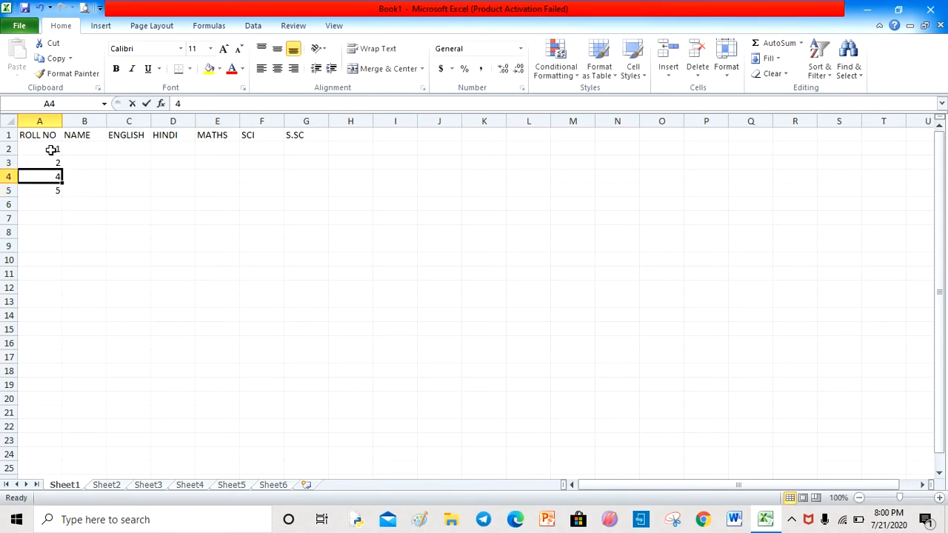
pyautogui.press('Return')
pyautogui.write('4')
pyautogui.press('Return')
pyautogui.write('5')
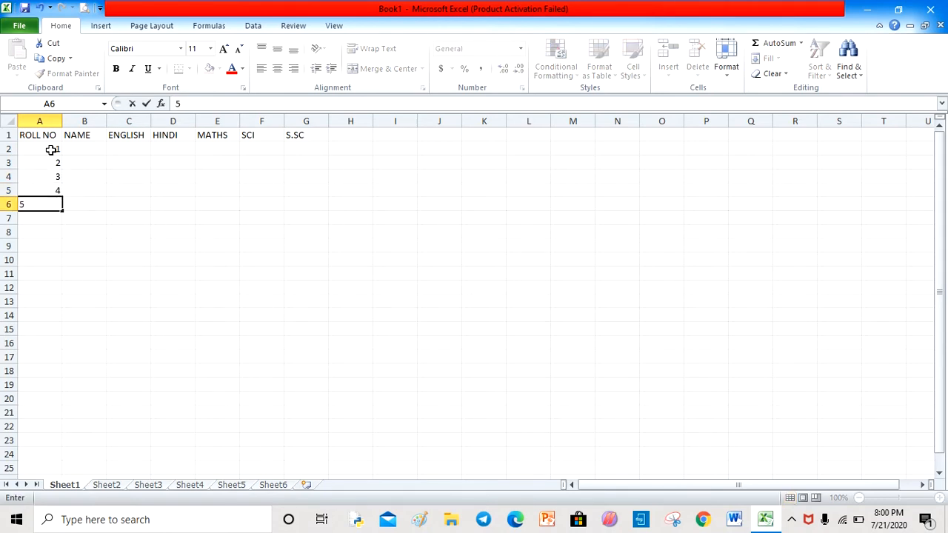
# - Enter the student names AAA, BBBB, CCC, DDD and EEE in cells B2 to B6
pyautogui.click(85, 148)
pyautogui.write('AAA')
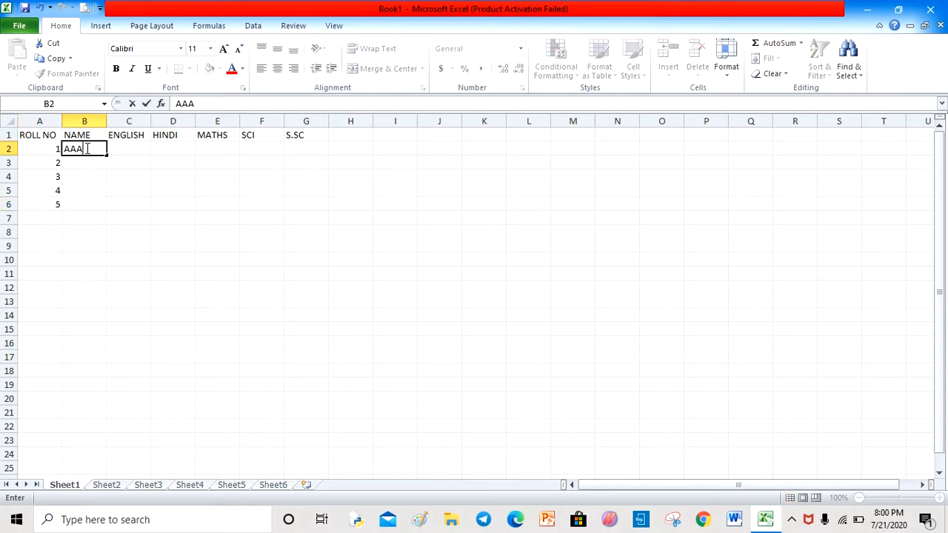
pyautogui.press('Return')
pyautogui.write('BBBB')
pyautogui.press('Return')
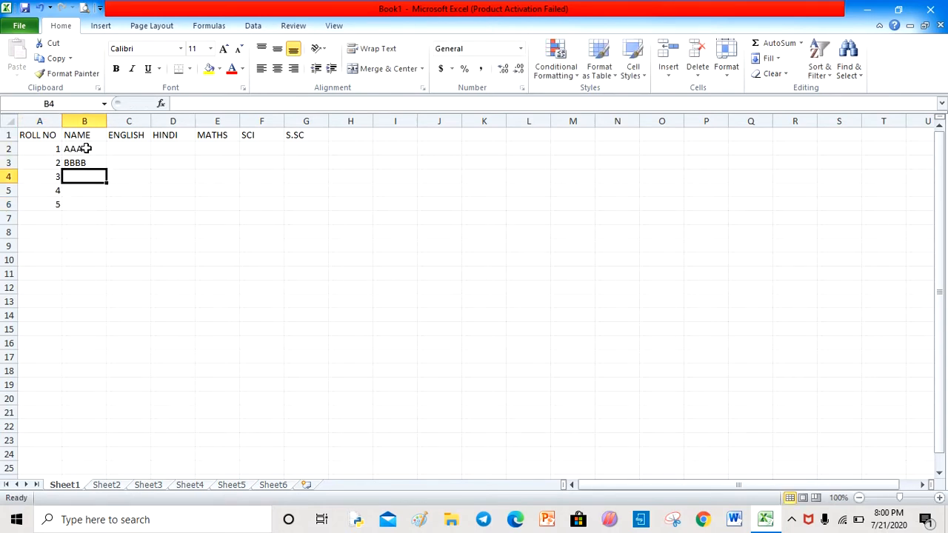
pyautogui.write('CCC')
pyautogui.press('Return')
pyautogui.write('DDD')
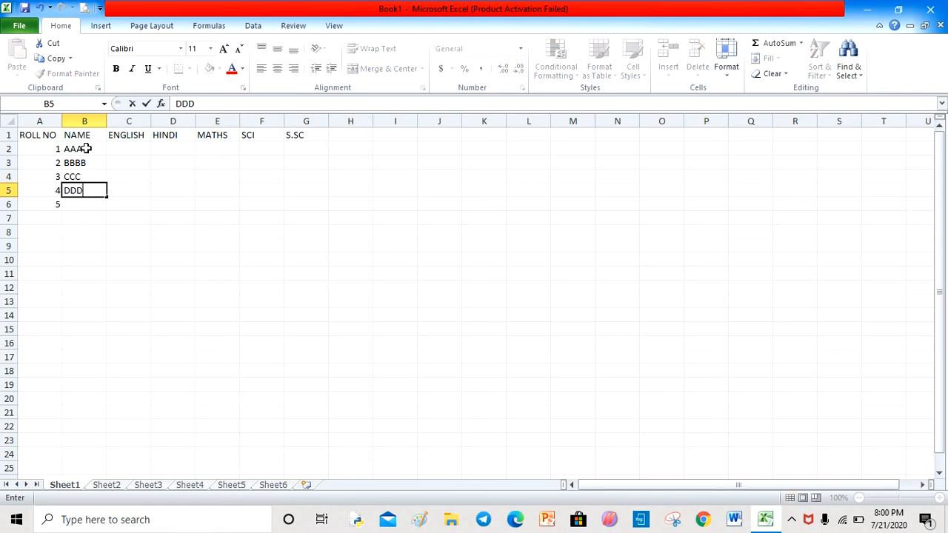
pyautogui.press('Return')
pyautogui.write('EEE')
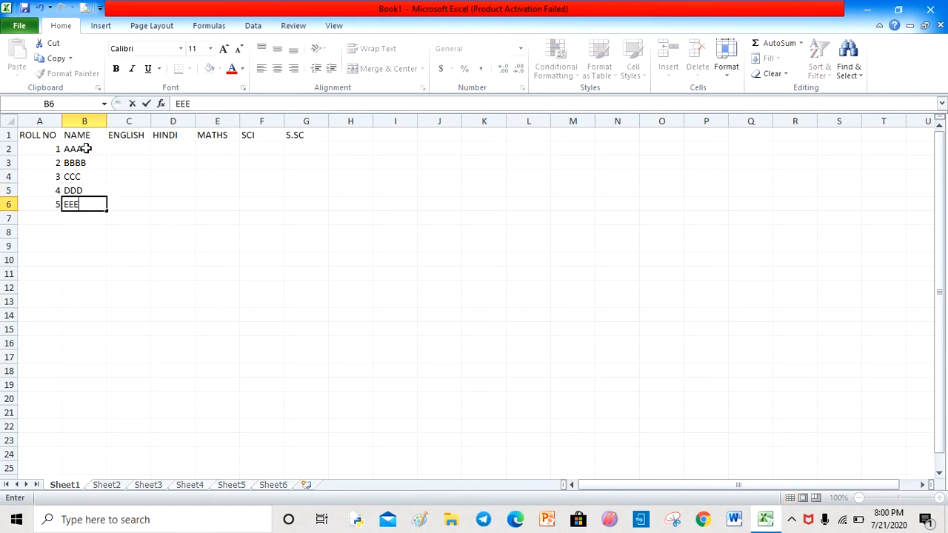
# - Enter the marks 45, 54, 52 and 32 for roll number 1 in cells C2 to F2
pyautogui.press('Up')
pyautogui.press('Up')
pyautogui.press('Up')
pyautogui.press('Up')
pyautogui.press('Right')
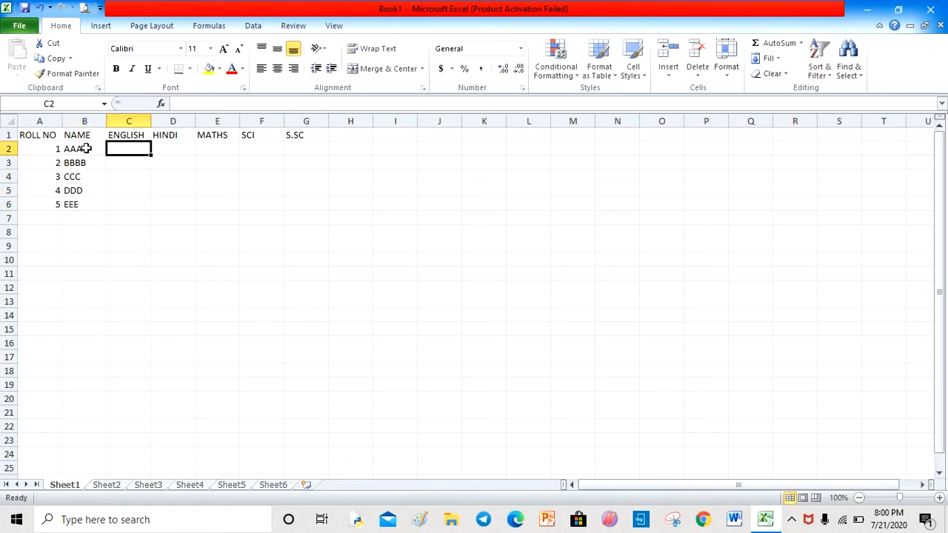
pyautogui.write('45')
pyautogui.press('Tab')
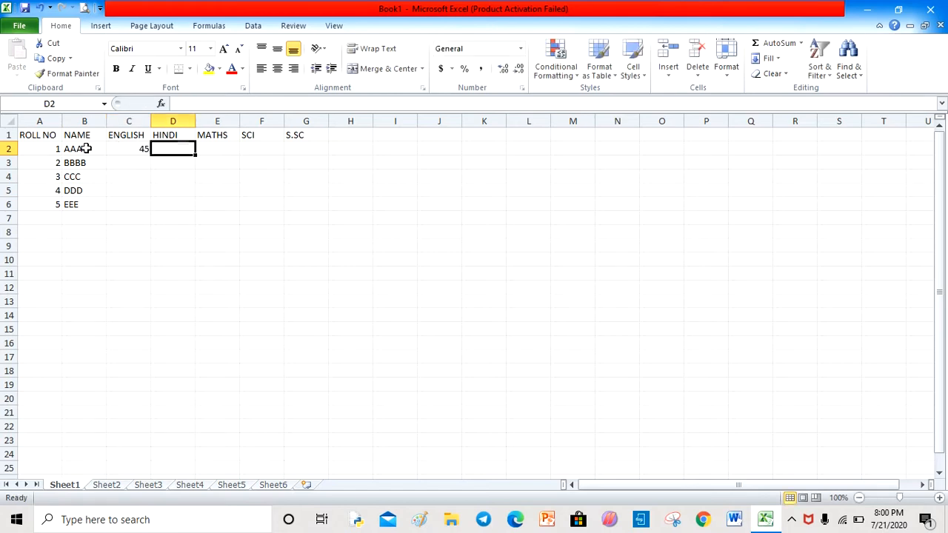
pyautogui.write('54')
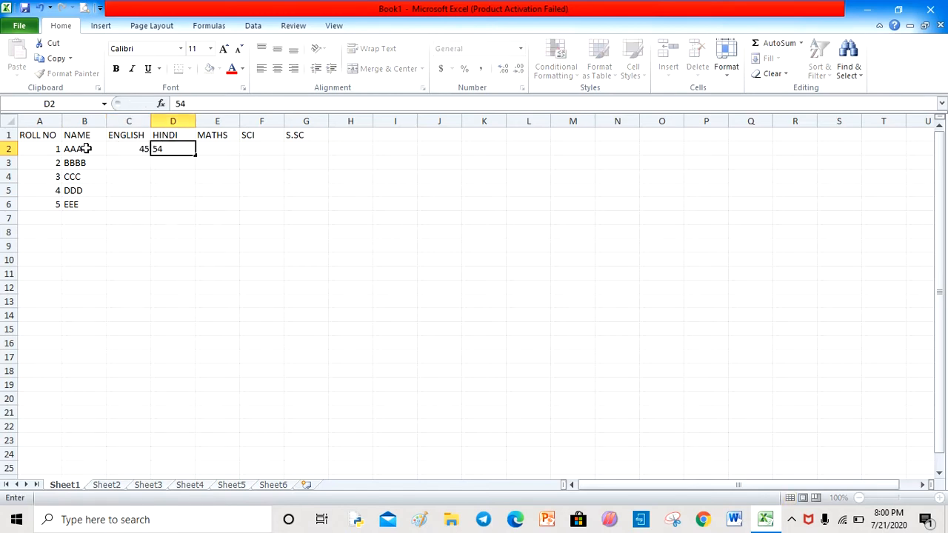
pyautogui.press('Tab')
pyautogui.write('52')
pyautogui.press('Tab')
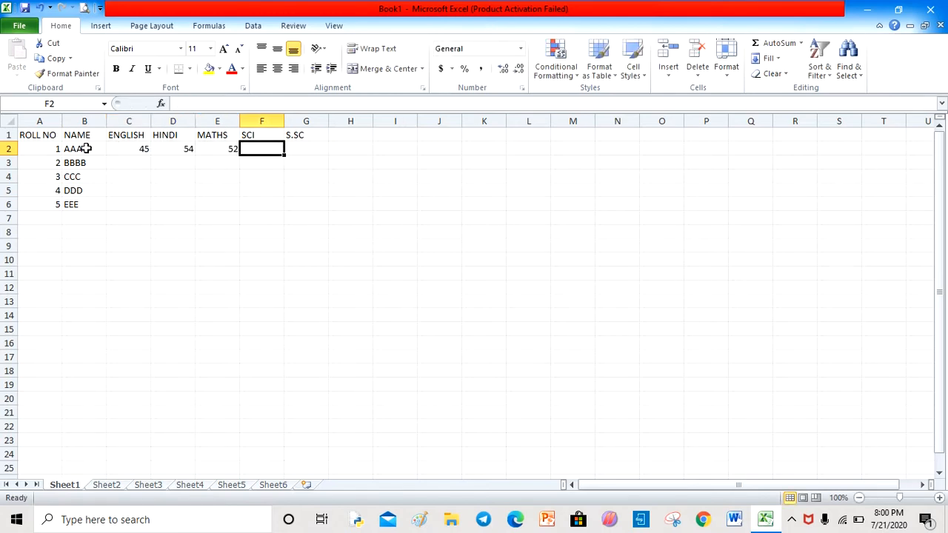
pyautogui.write('32')
pyautogui.press('Return')
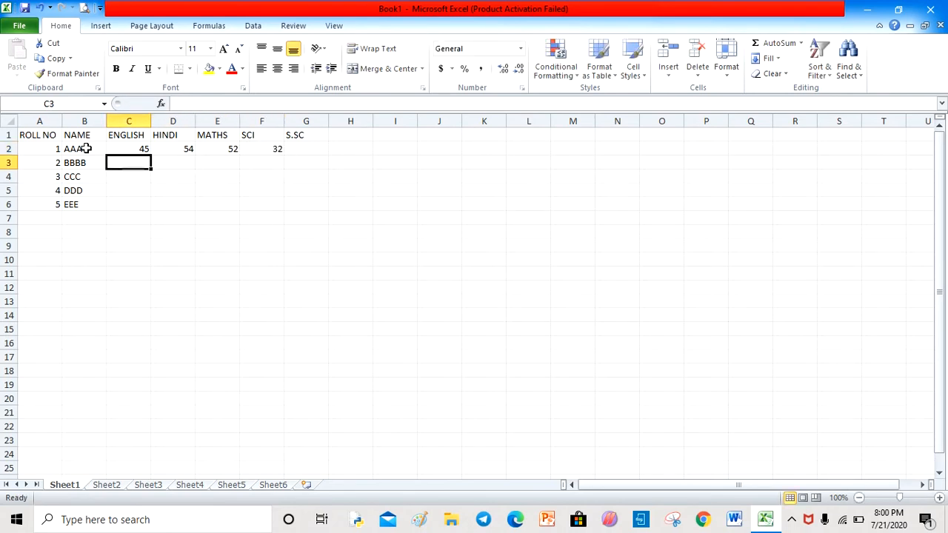
# - Enter the marks 45, 58, 63 and 78 for roll number 2 in cells C3 to F3
pyautogui.write('45')
pyautogui.press('Tab')
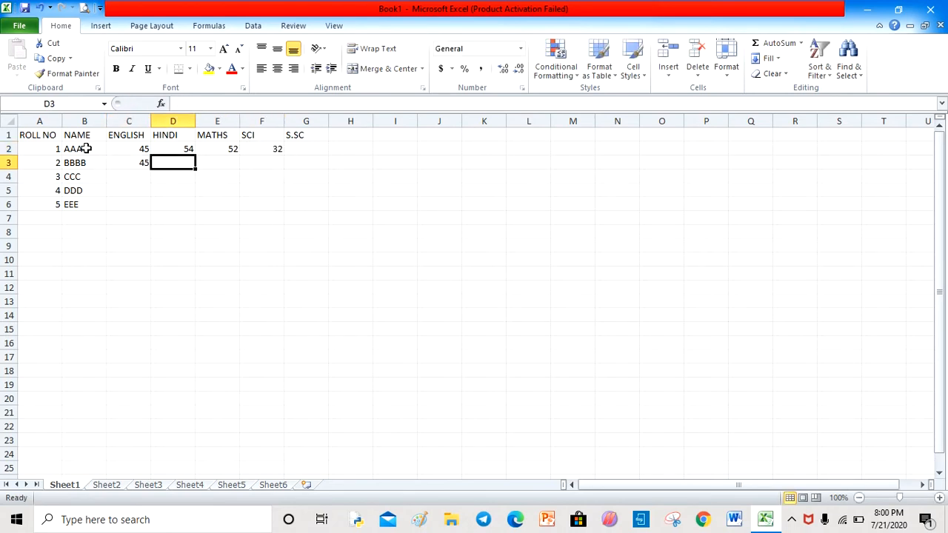
pyautogui.write('58')
pyautogui.press('Tab')
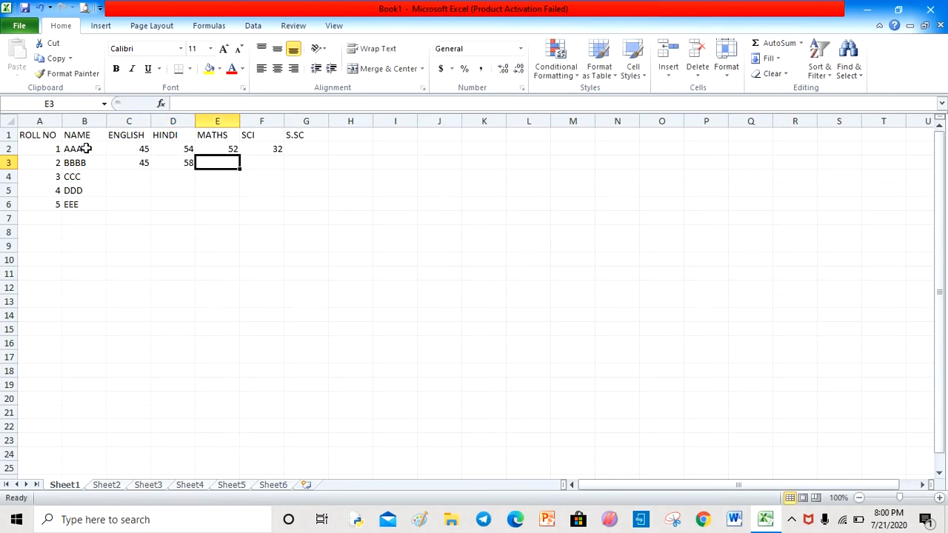
pyautogui.write('63')
pyautogui.press('Tab')
pyautogui.write('78')
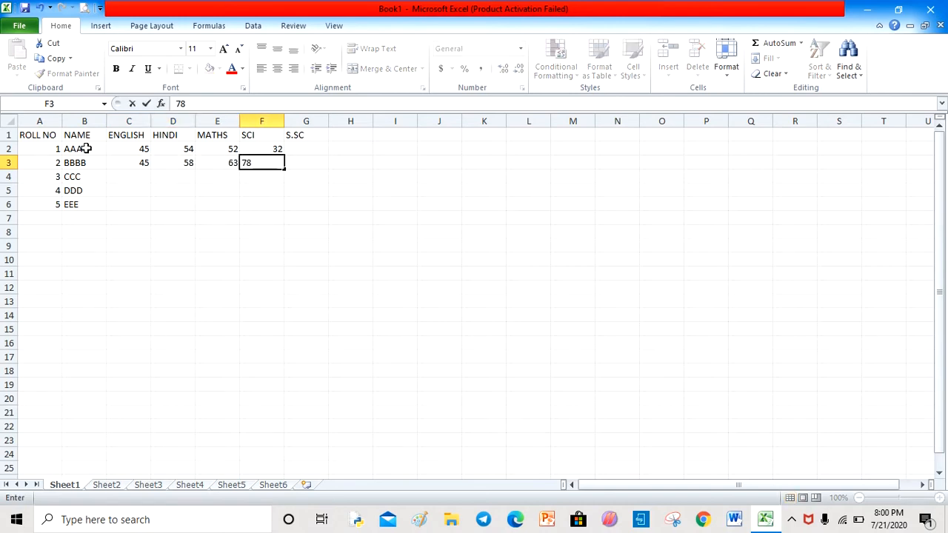
pyautogui.click(124, 146)
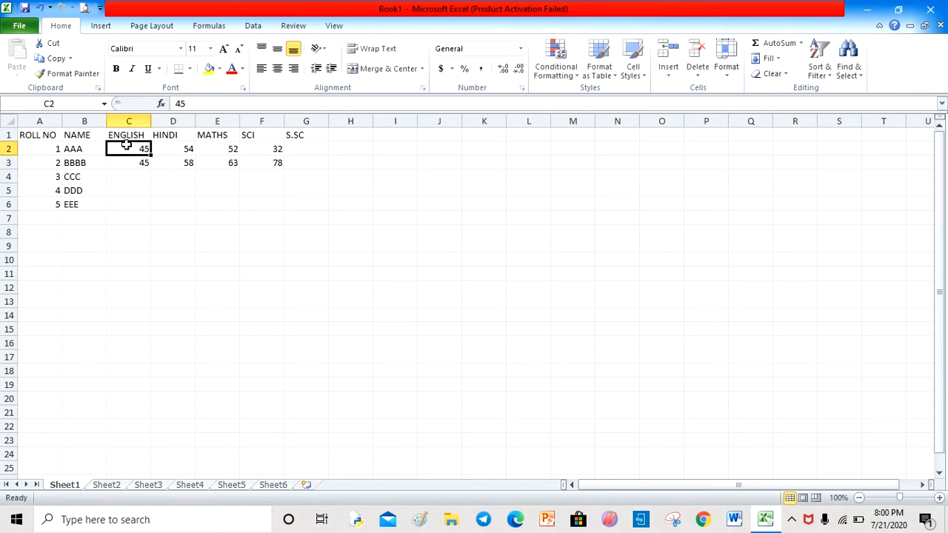
# - Add the heading TOTAL in cell H1
pyautogui.click(340, 133)
pyautogui.write('TOTAL')
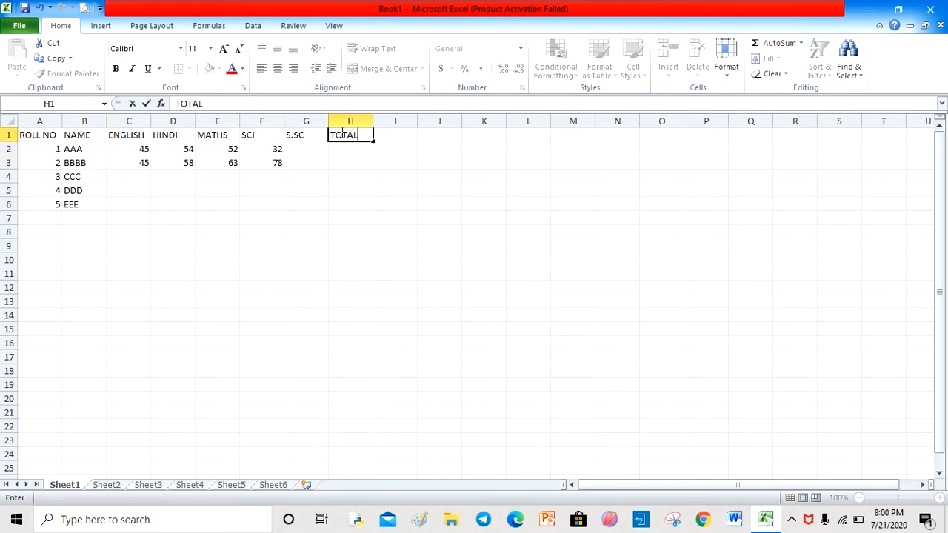
pyautogui.click(91, 180)
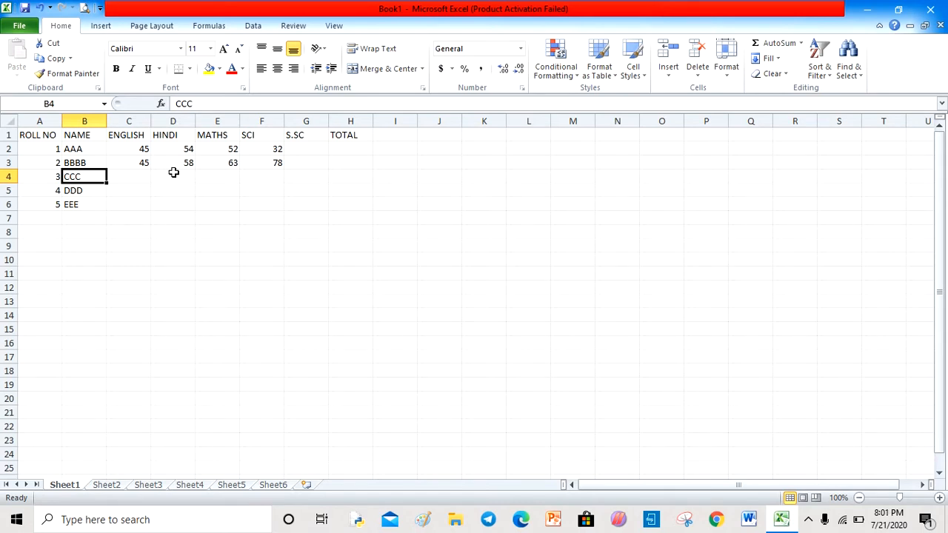
# - Change the font of the heading row A1 to H1 to Arial Rounded MT Bold
pyautogui.click(44, 135)
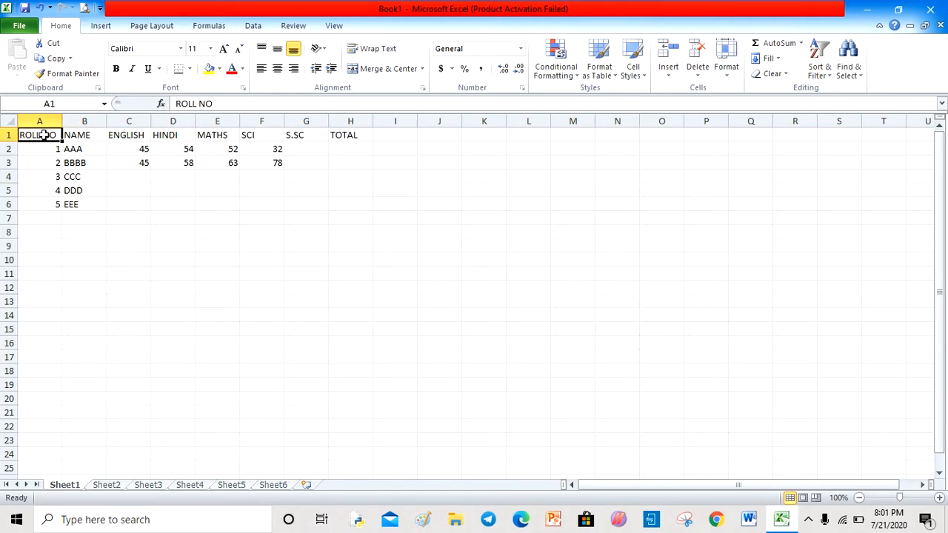
pyautogui.moveTo(45, 134); pyautogui.dragTo(354, 139)
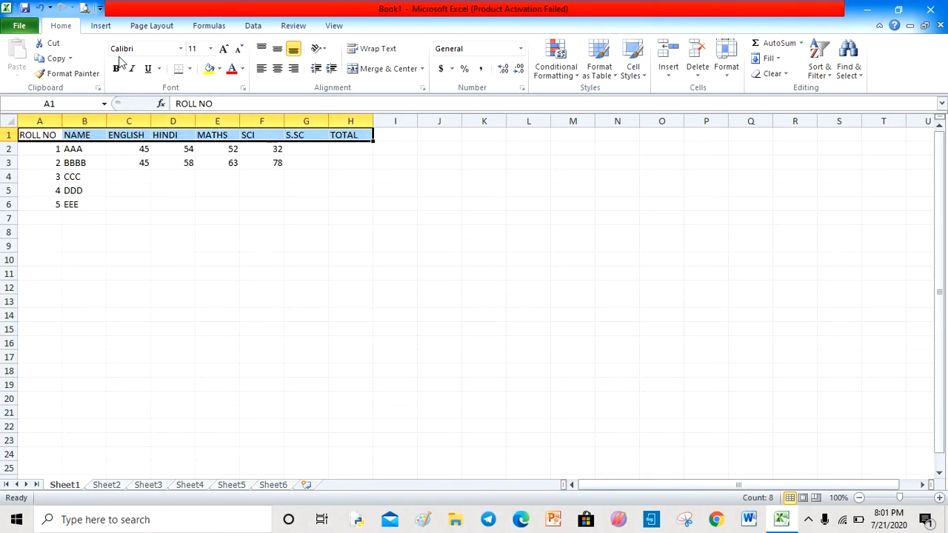
pyautogui.click(181, 49)
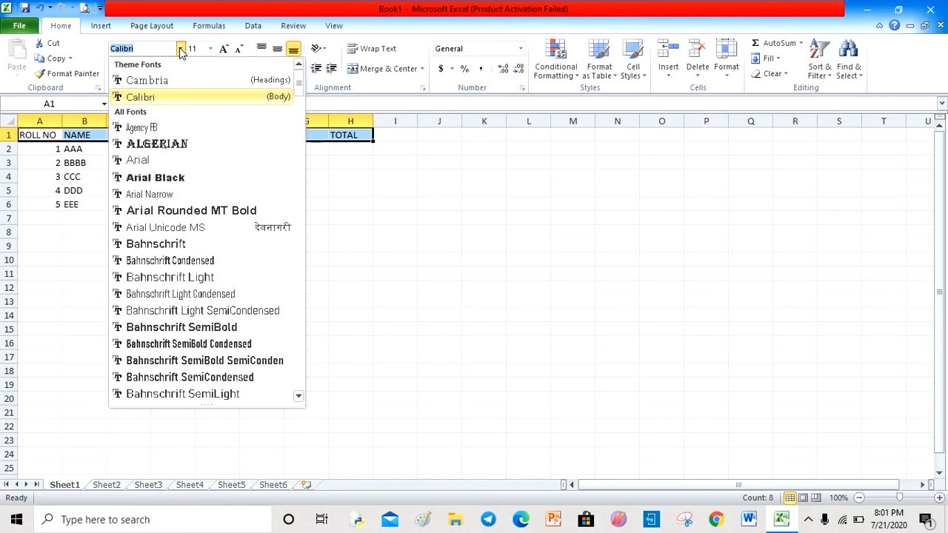
pyautogui.click(196, 211)
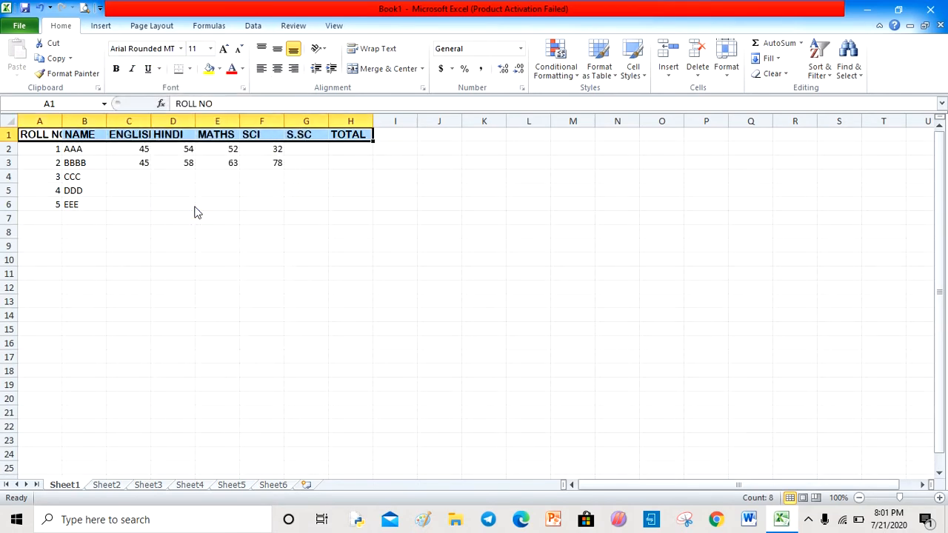
# - Set the heading row's font size to 14 and its font colour to a dark blue shade
pyautogui.click(210, 49)
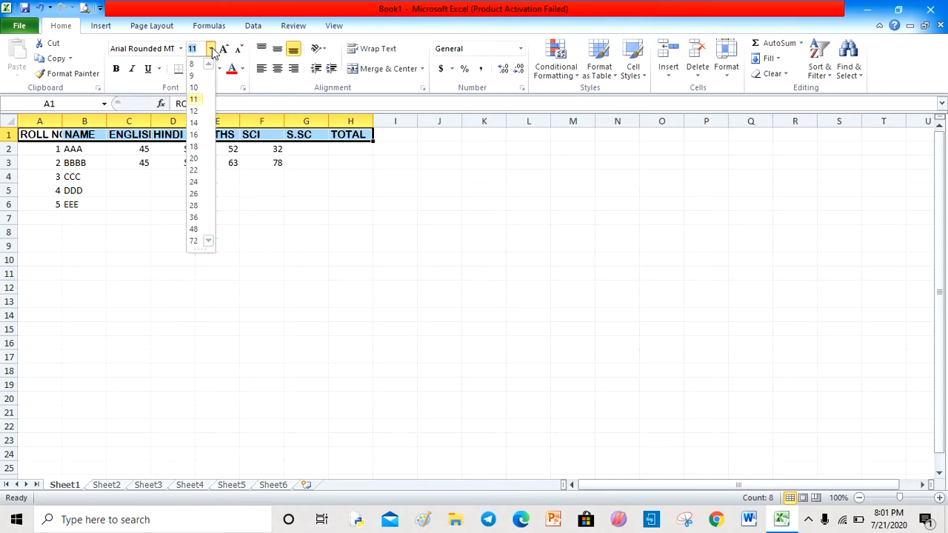
pyautogui.click(194, 123)
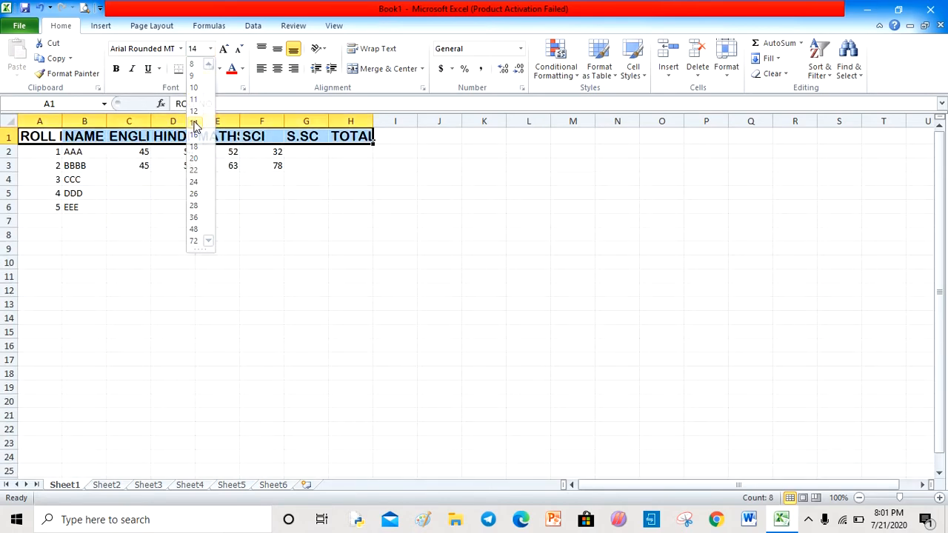
pyautogui.click(243, 68)
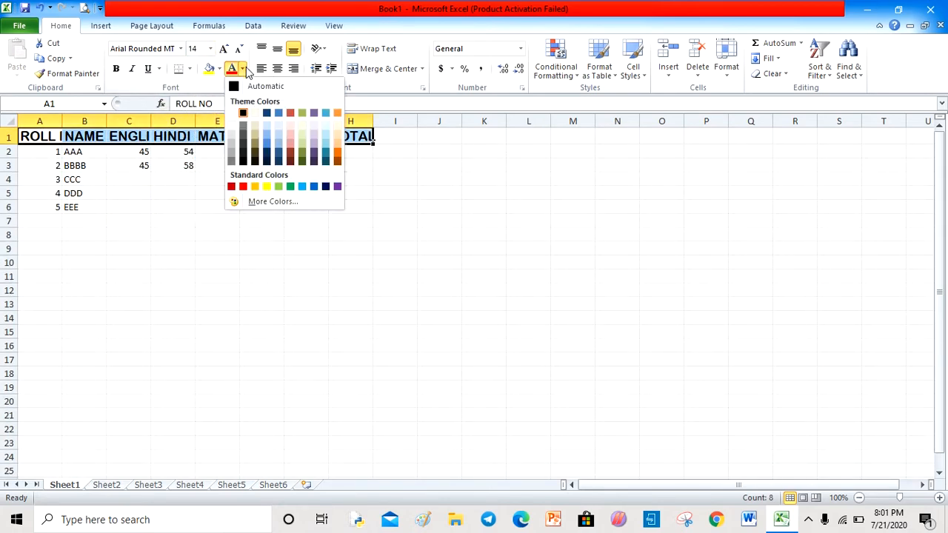
pyautogui.click(268, 162)
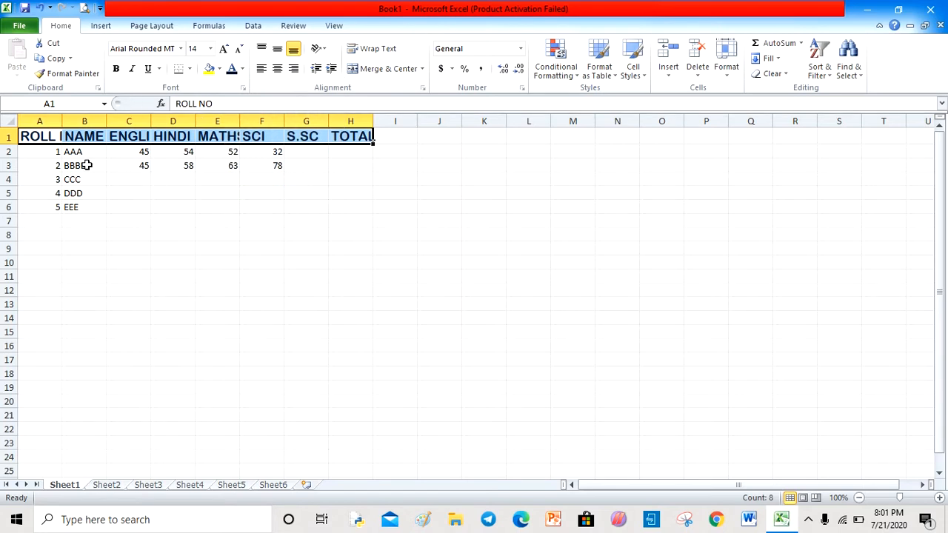
# - Format the data cells A2 to H6 with font size 12 and the Arial Black font
pyautogui.click(38, 154)
pyautogui.moveTo(38, 154); pyautogui.dragTo(347, 214)
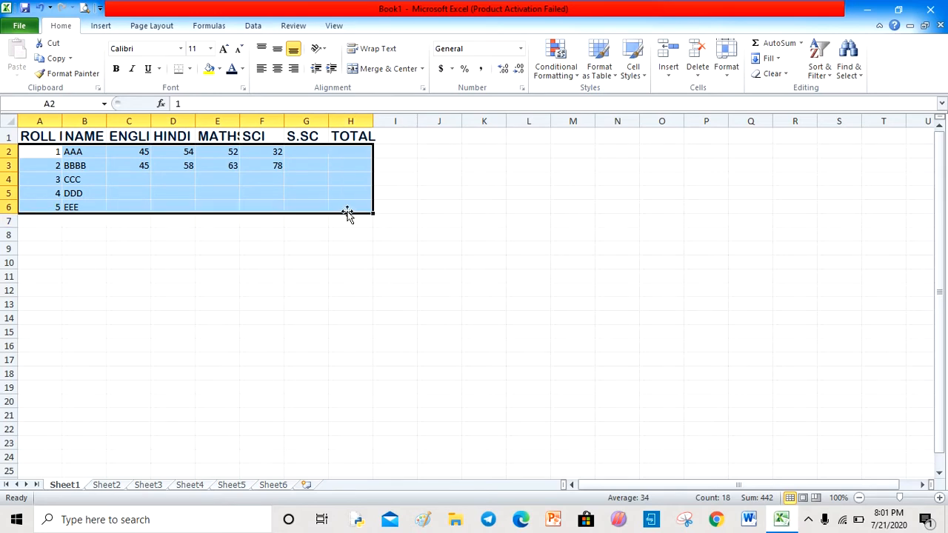
pyautogui.click(211, 48)
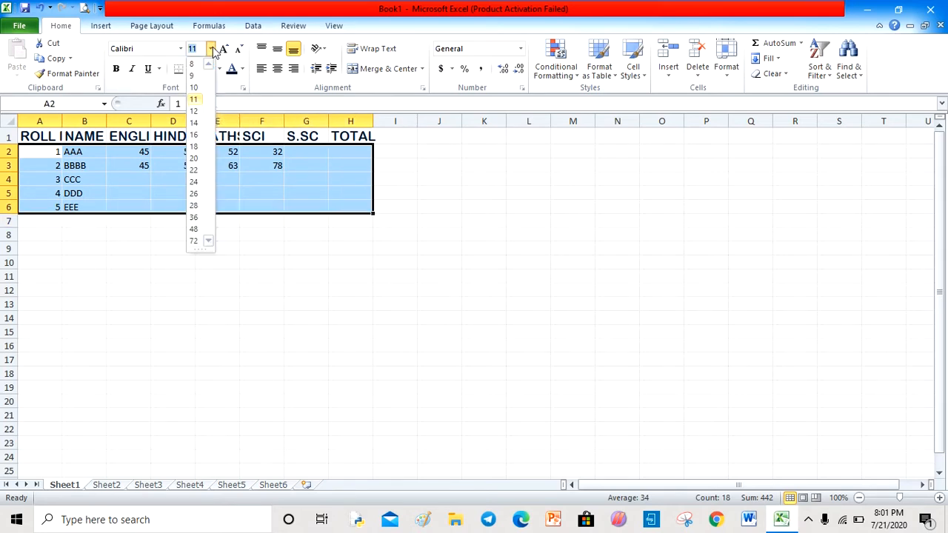
pyautogui.click(194, 115)
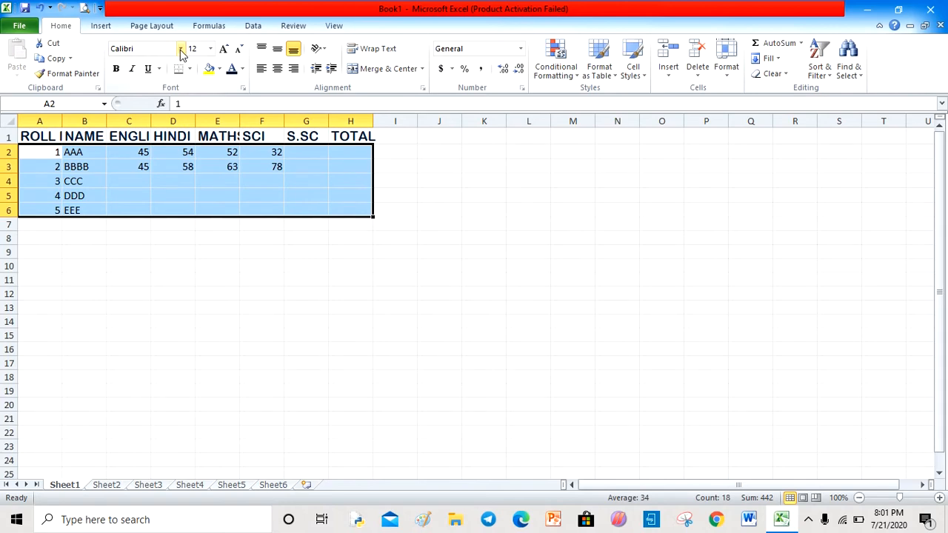
pyautogui.click(180, 48)
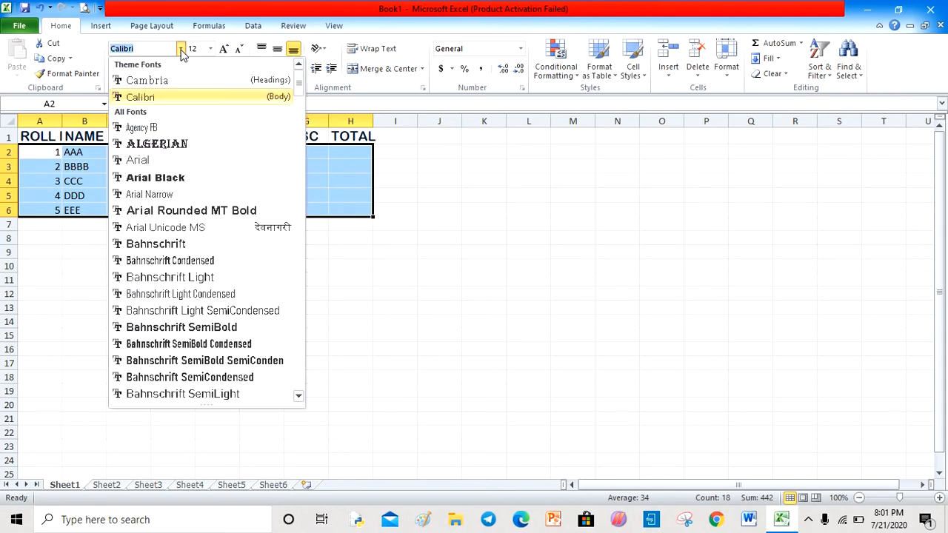
pyautogui.click(165, 182)
pyautogui.click(207, 350)
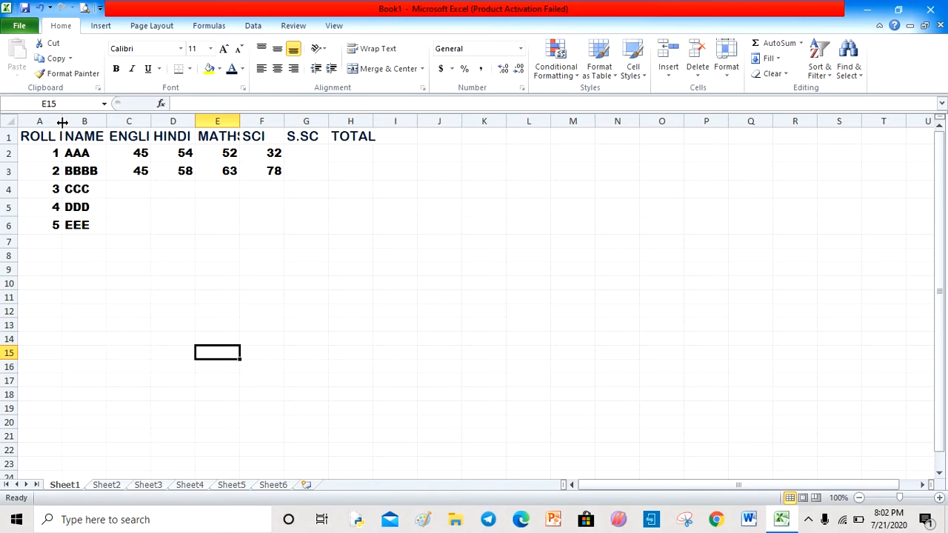
# - Widen column A so the ROLL NO heading fits
pyautogui.moveTo(62, 122); pyautogui.dragTo(62, 122)
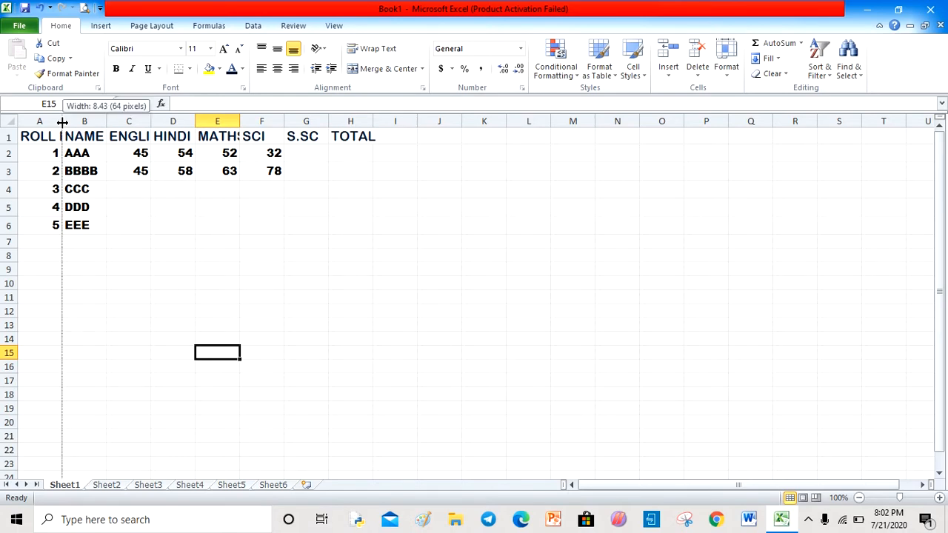
pyautogui.moveTo(62, 122); pyautogui.dragTo(86, 125)
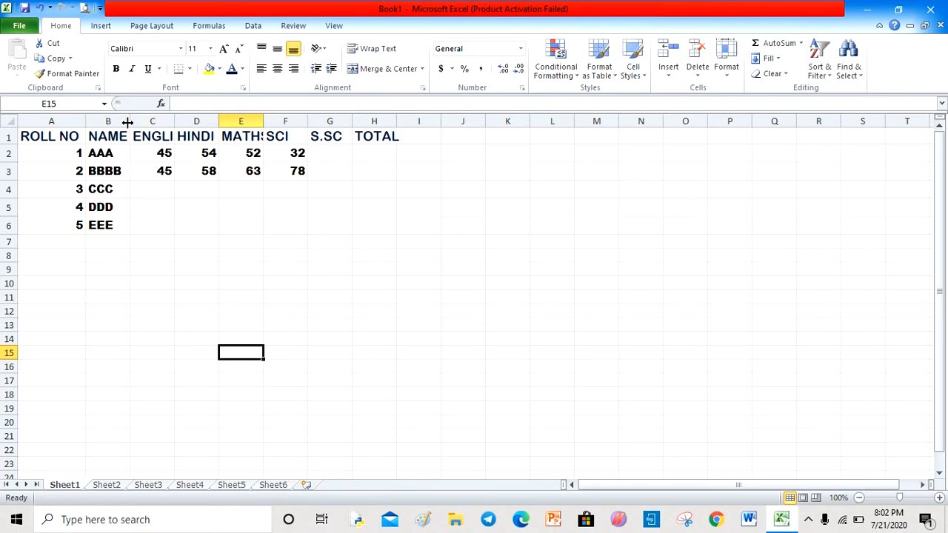
# - Widen columns B and C so the NAME and ENGLISH headings fit
pyautogui.moveTo(130, 122); pyautogui.dragTo(236, 132)
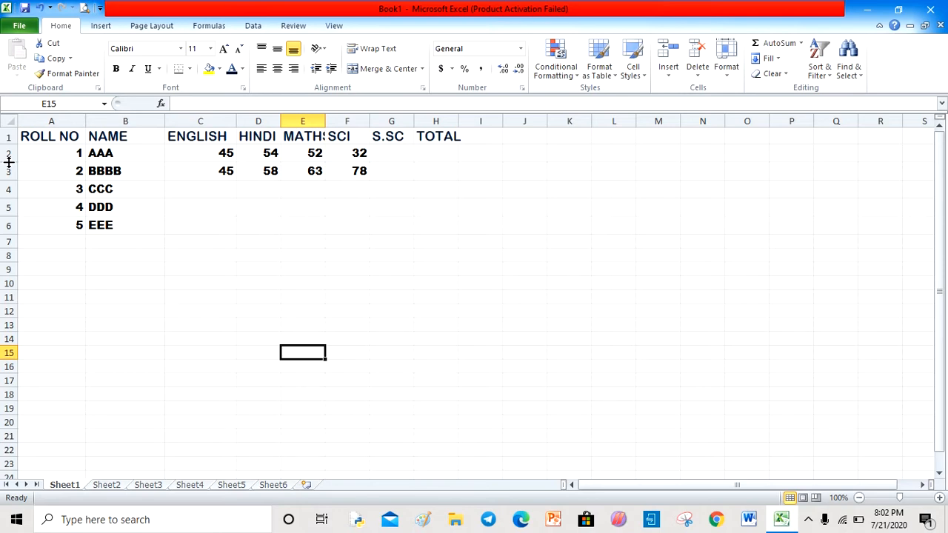
pyautogui.moveTo(9, 161)
pyautogui.mouseDown()
pyautogui.moveTo(10, 184)
pyautogui.moveTo(13, 161)
pyautogui.mouseUp()
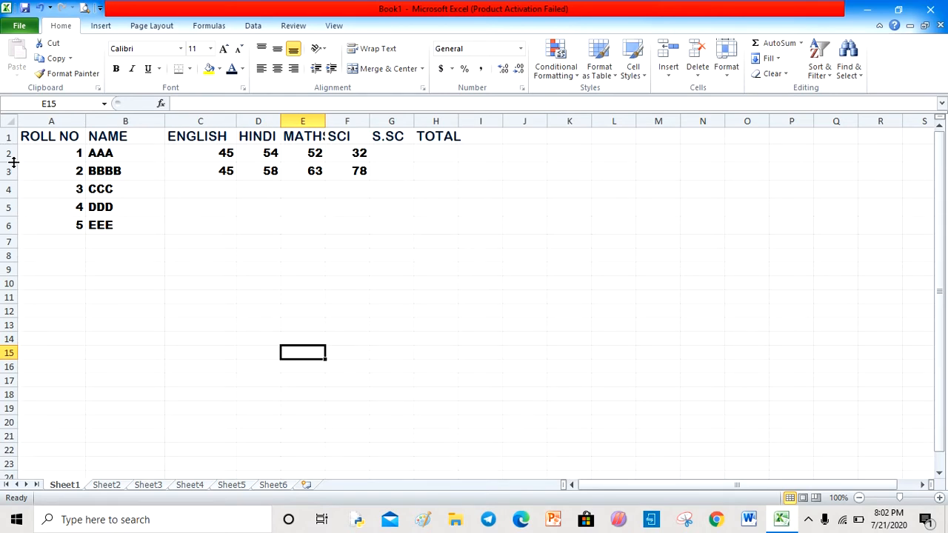
pyautogui.click(727, 71)
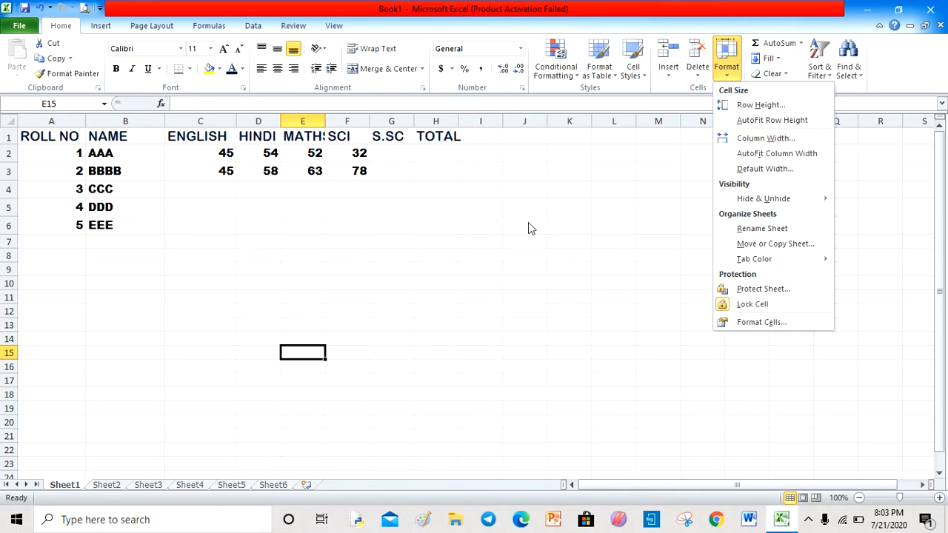
pyautogui.click(353, 268)
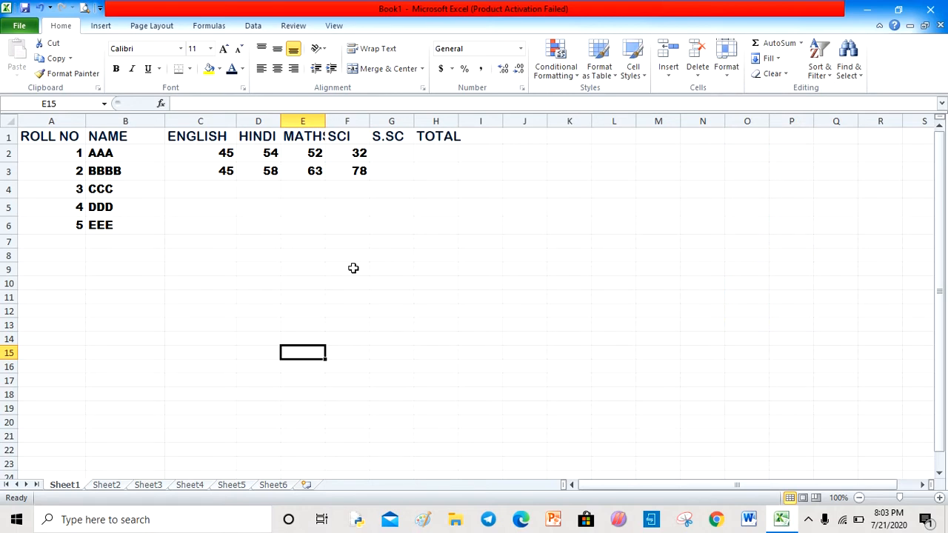
# - Set the width of columns E to H to 15
pyautogui.click(313, 120)
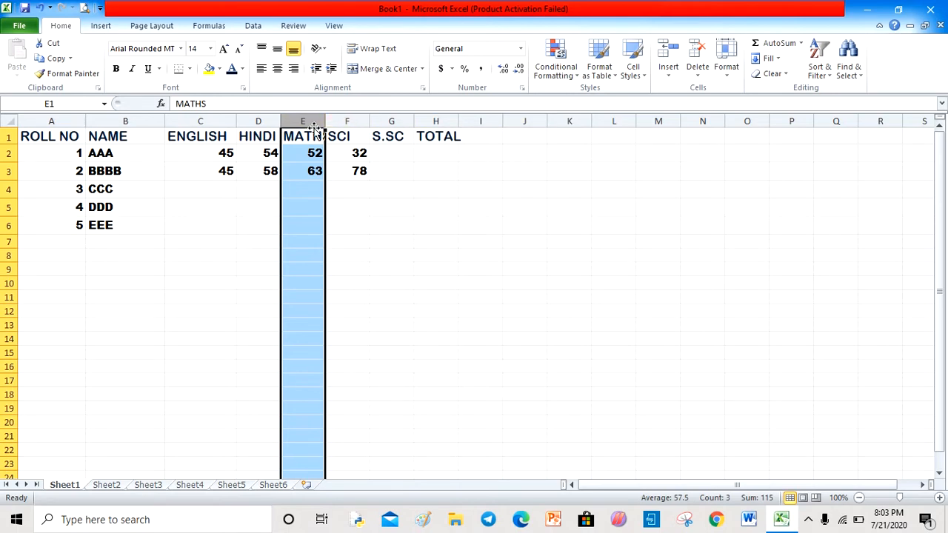
pyautogui.moveTo(314, 127); pyautogui.dragTo(453, 134)
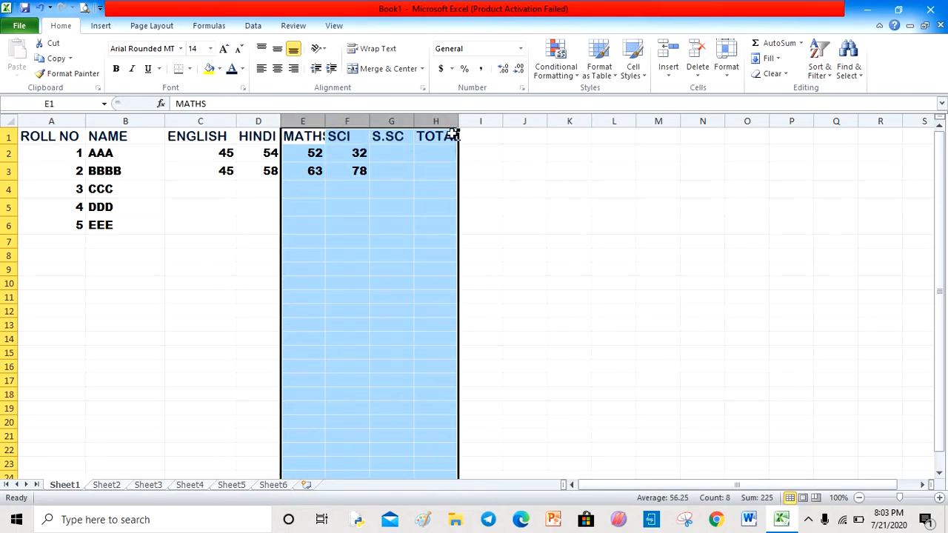
pyautogui.click(729, 80)
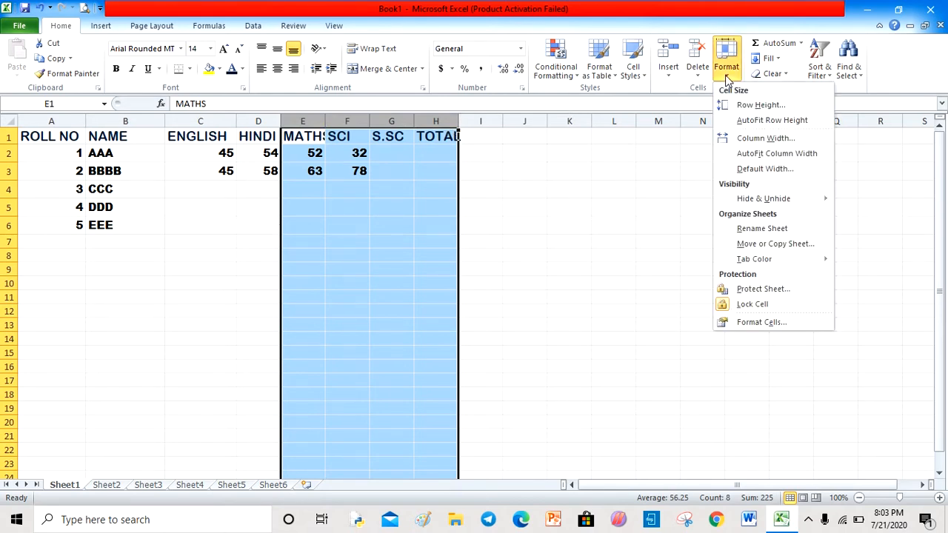
pyautogui.click(762, 138)
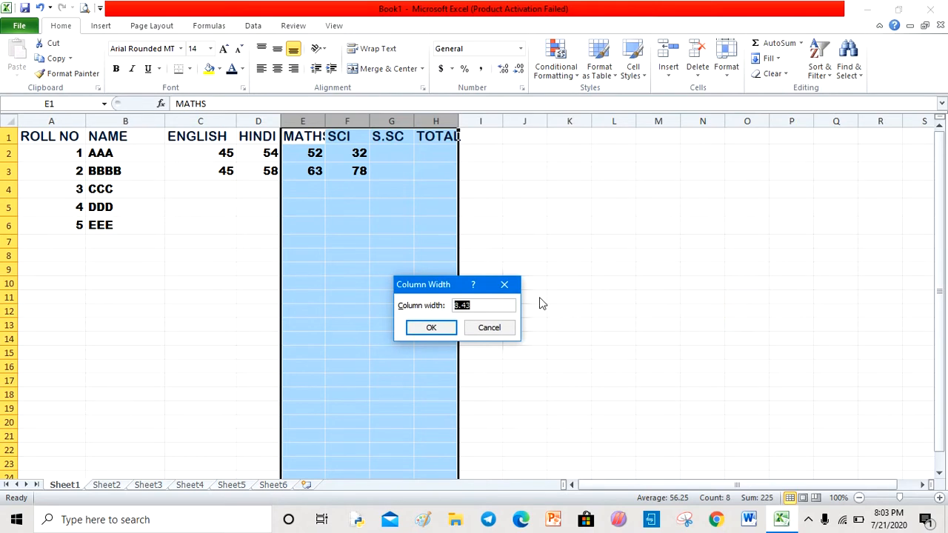
pyautogui.write('15')
pyautogui.press('Return')
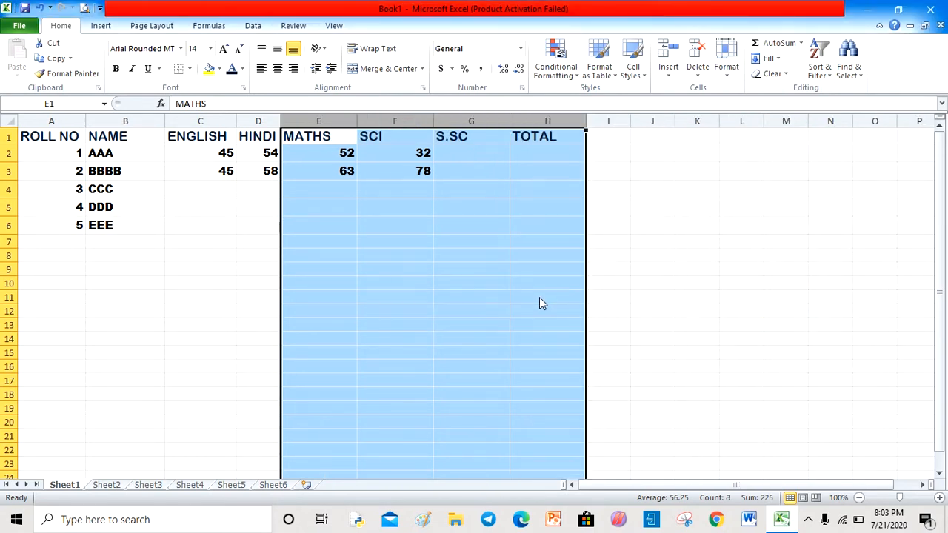
pyautogui.click(628, 274)
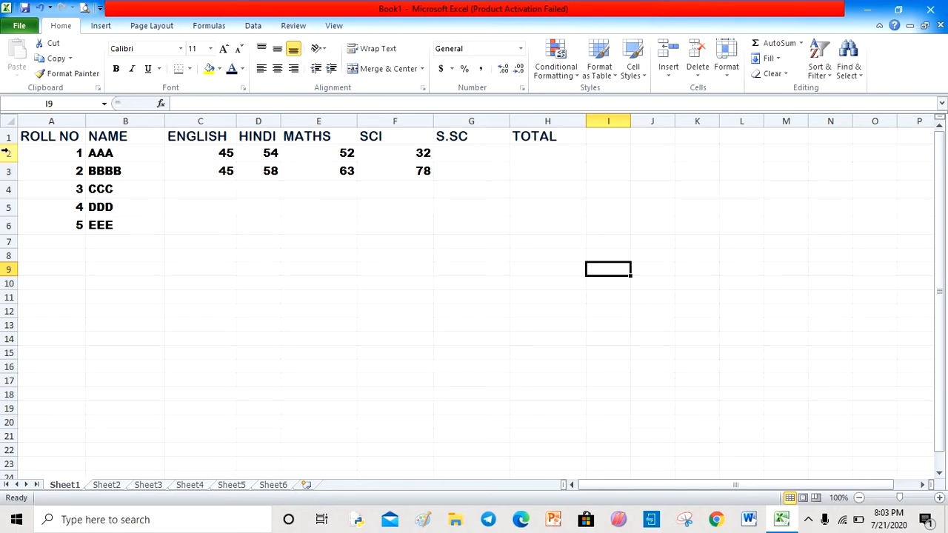
# - Set the row height of rows 2 to 6 to 25
pyautogui.moveTo(6, 152); pyautogui.dragTo(21, 232)
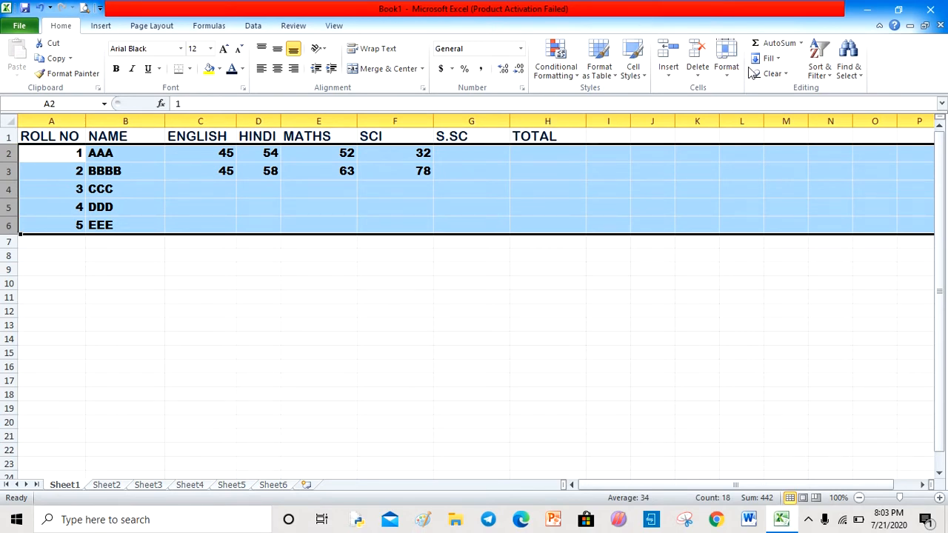
pyautogui.click(725, 69)
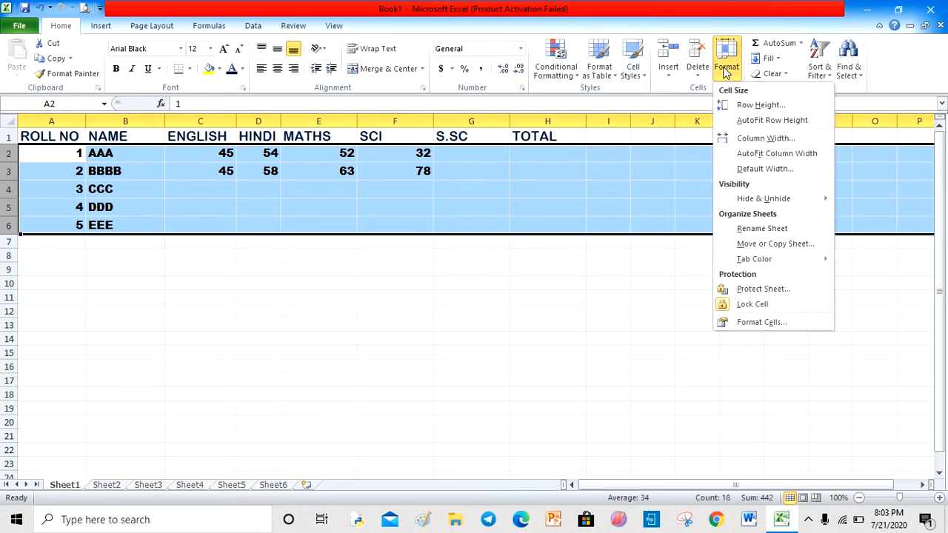
pyautogui.click(750, 104)
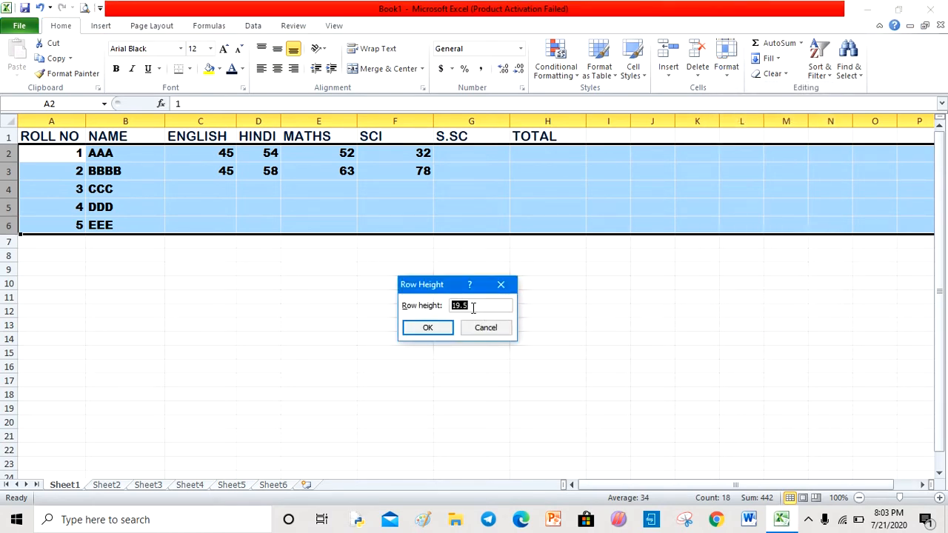
pyautogui.write('25')
pyautogui.click(439, 334)
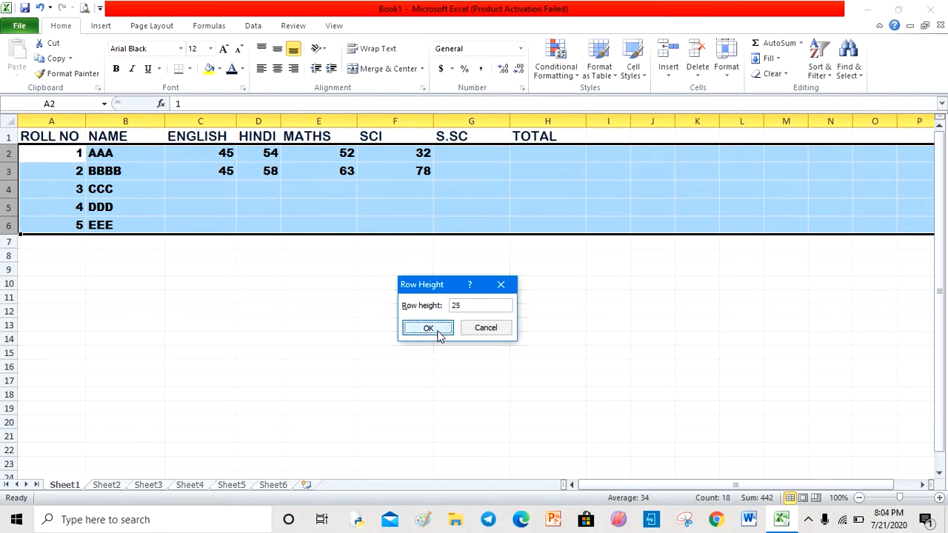
pyautogui.click(361, 402)
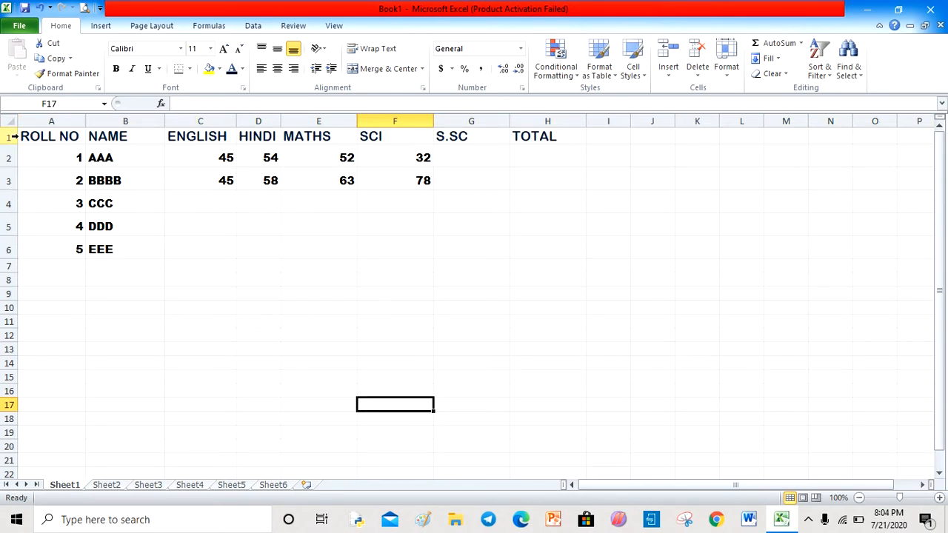
# - Center the heading texts in cells A1 to H1
pyautogui.moveTo(51, 136); pyautogui.dragTo(546, 136)
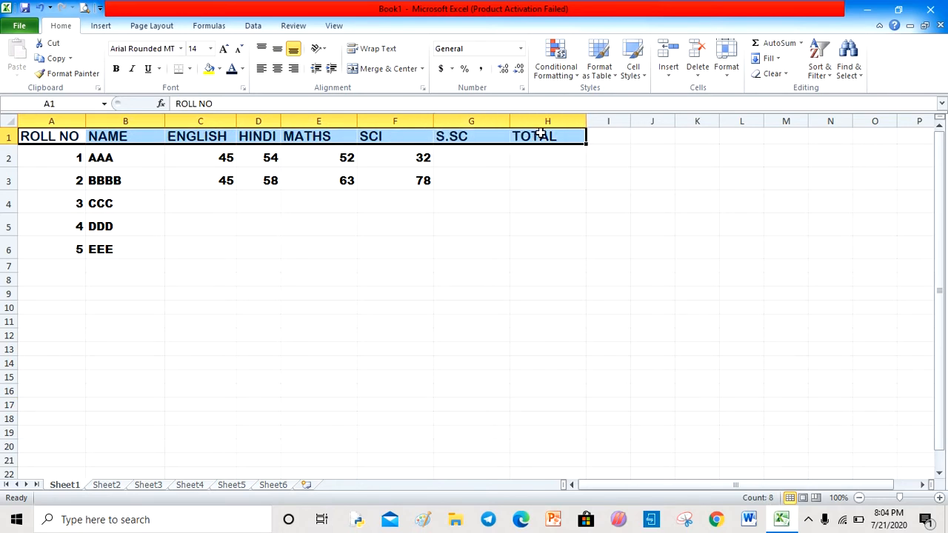
pyautogui.click(278, 69)
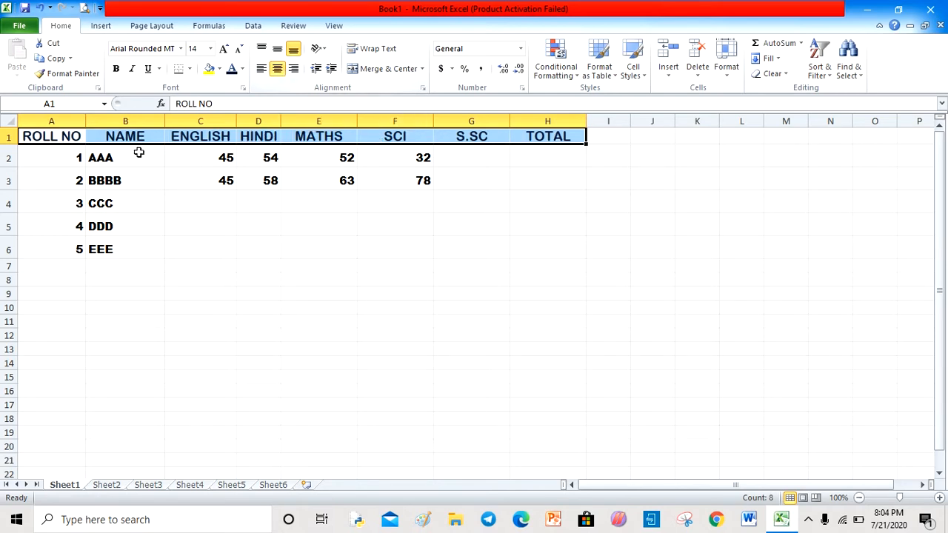
# - Center the data in cells A2 to H6 both horizontally and vertically
pyautogui.moveTo(63, 158); pyautogui.dragTo(536, 241)
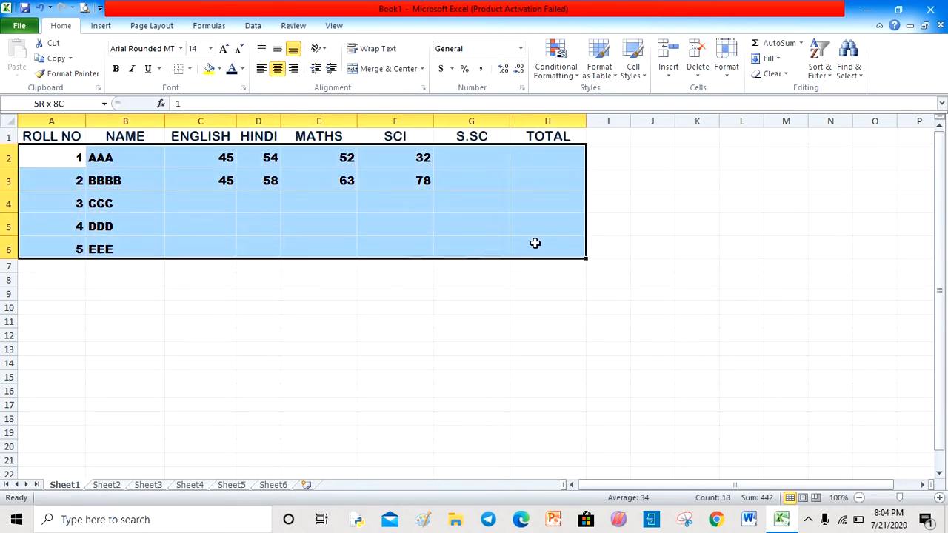
pyautogui.click(277, 68)
pyautogui.click(279, 50)
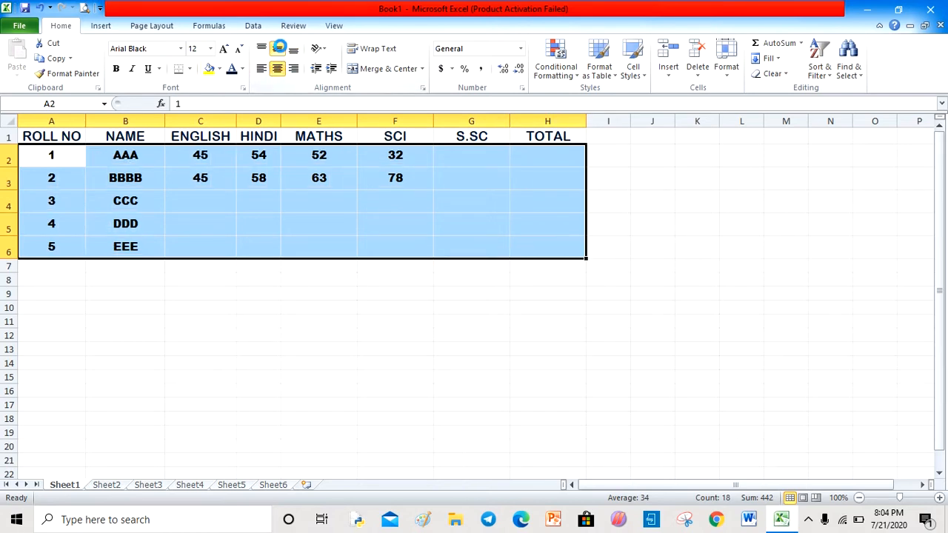
pyautogui.click(185, 367)
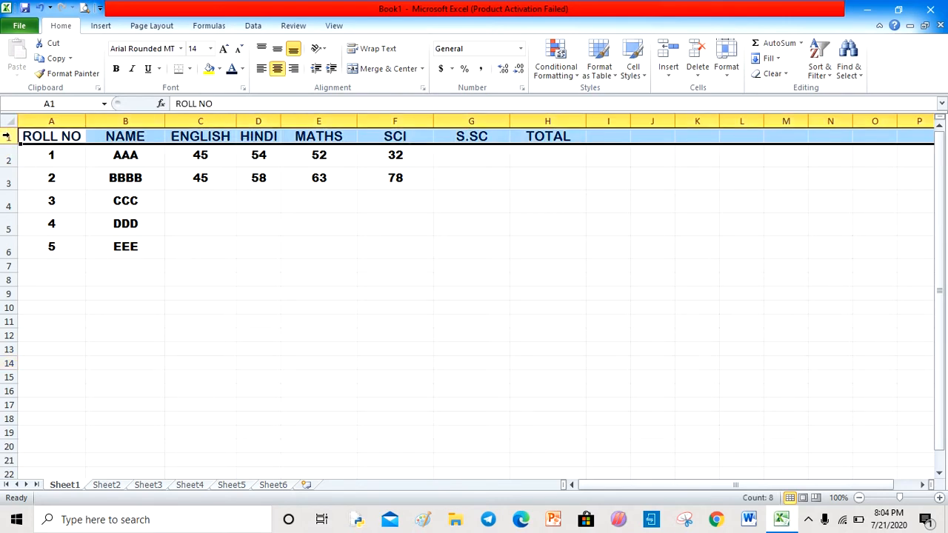
# - Insert a blank row above the heading row
pyautogui.click(669, 74)
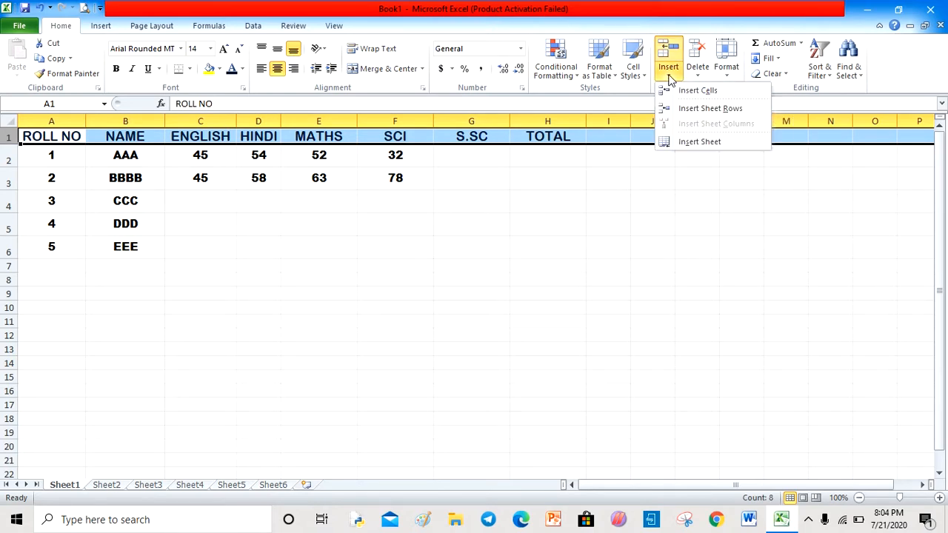
pyautogui.click(705, 109)
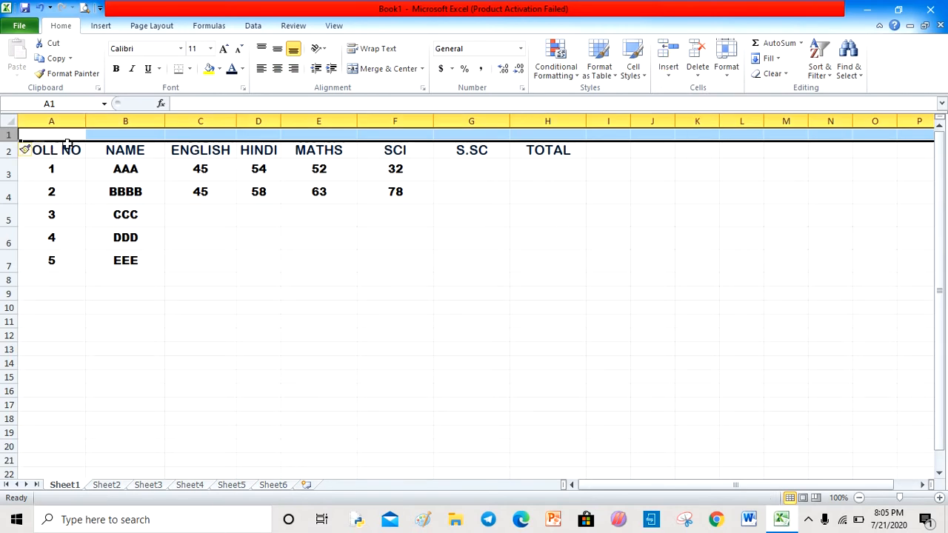
pyautogui.click(185, 274)
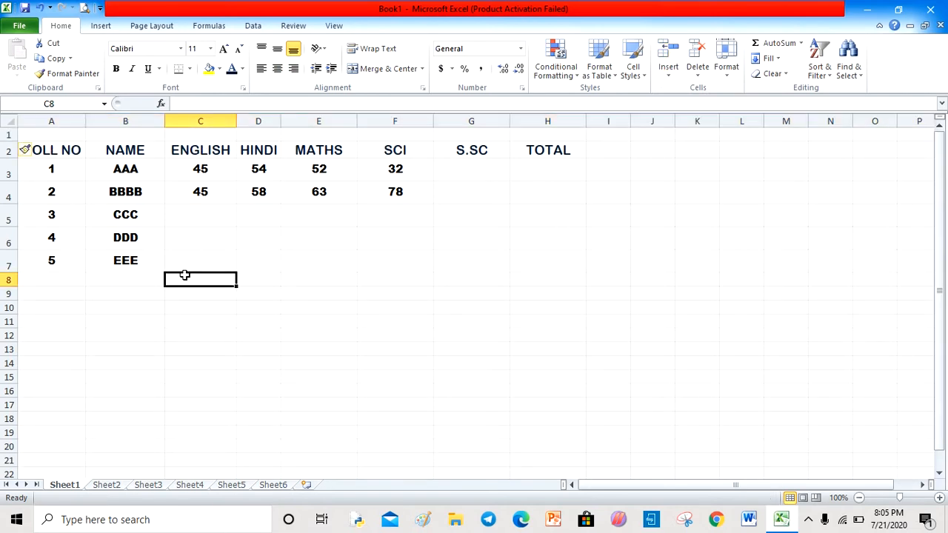
# - Insert a blank column before the ENGLISH column
pyautogui.click(205, 112)
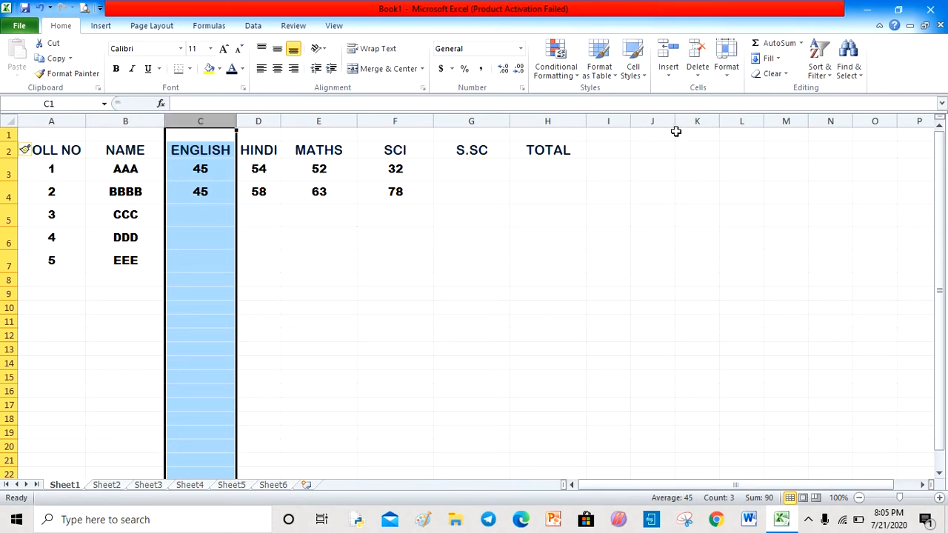
pyautogui.click(669, 73)
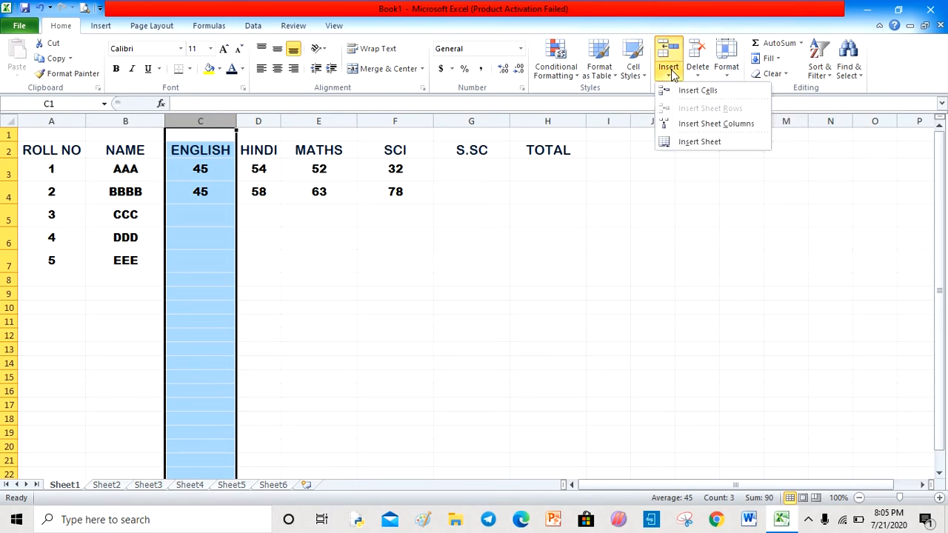
pyautogui.click(716, 125)
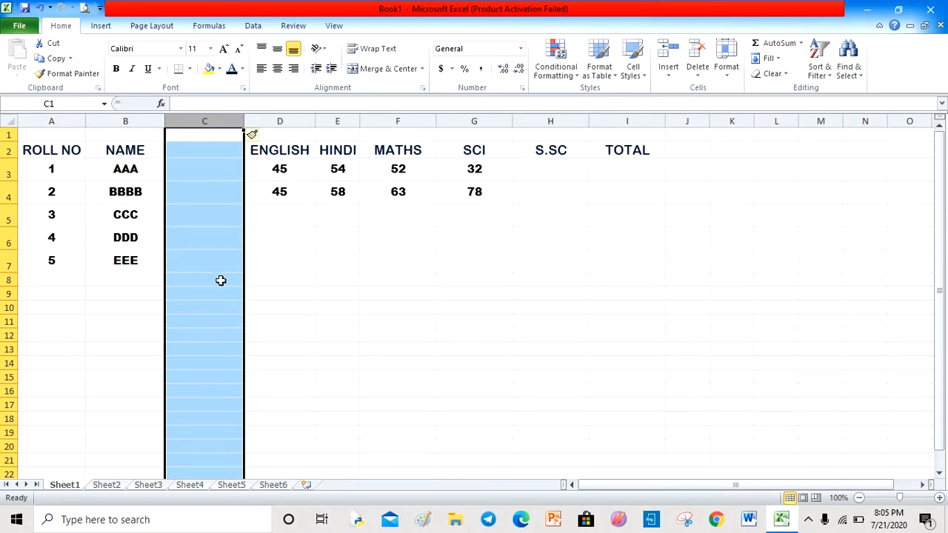
pyautogui.click(370, 251)
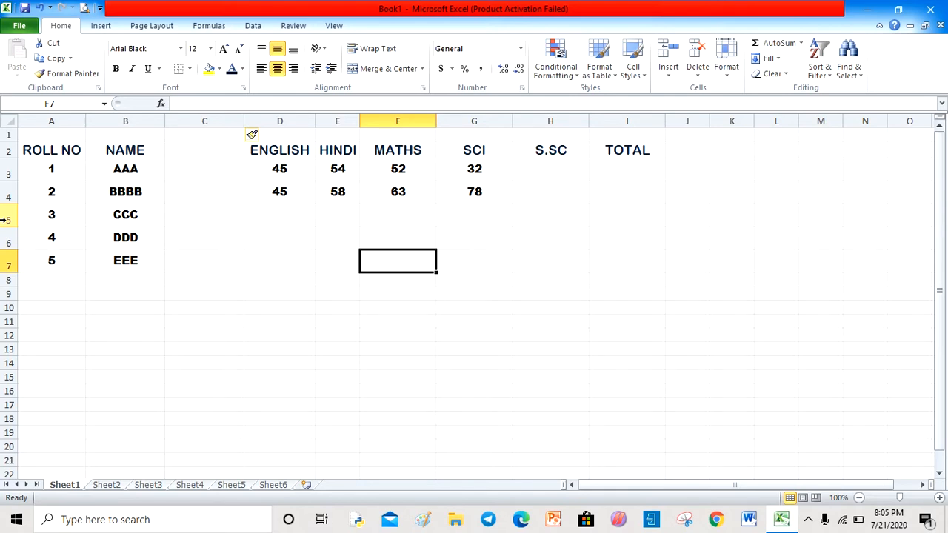
# - Delete row 5 holding roll number 3 and CCC
pyautogui.click(4, 219)
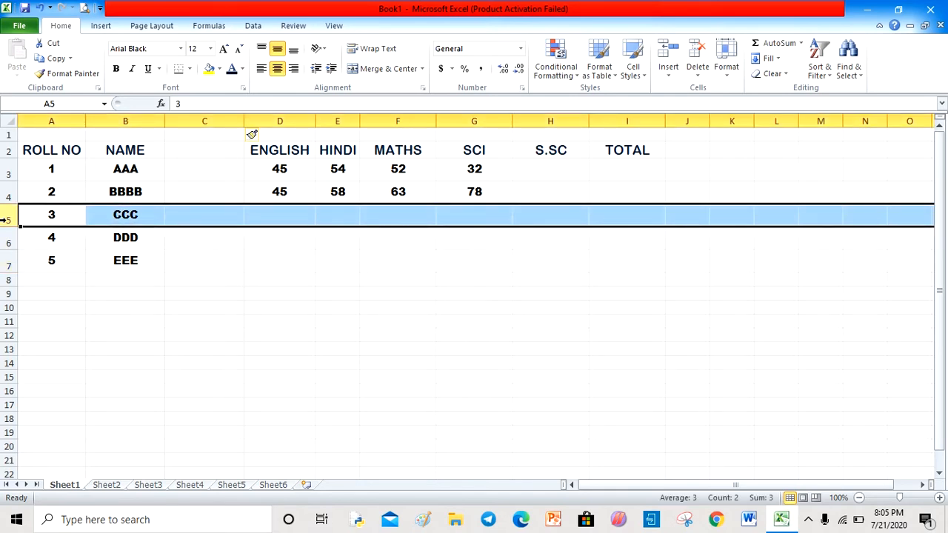
pyautogui.click(702, 77)
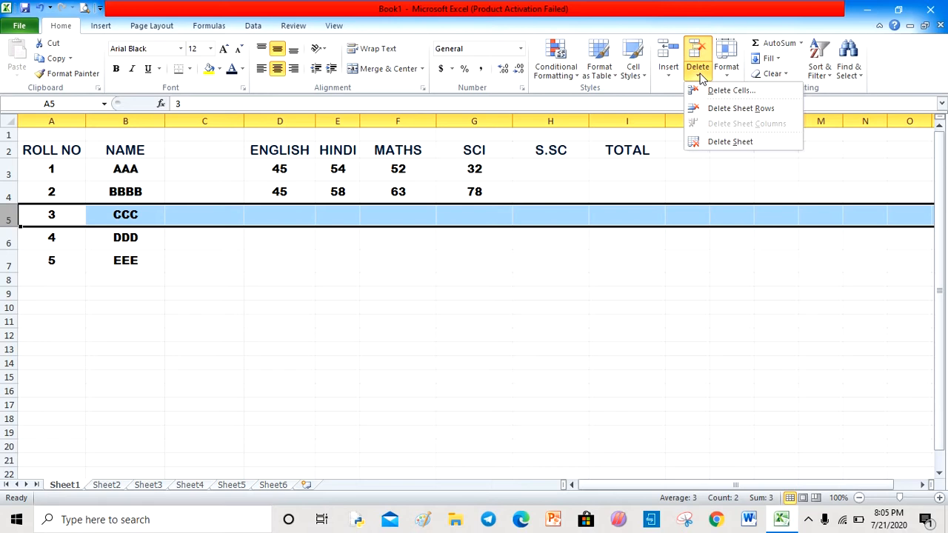
pyautogui.click(737, 109)
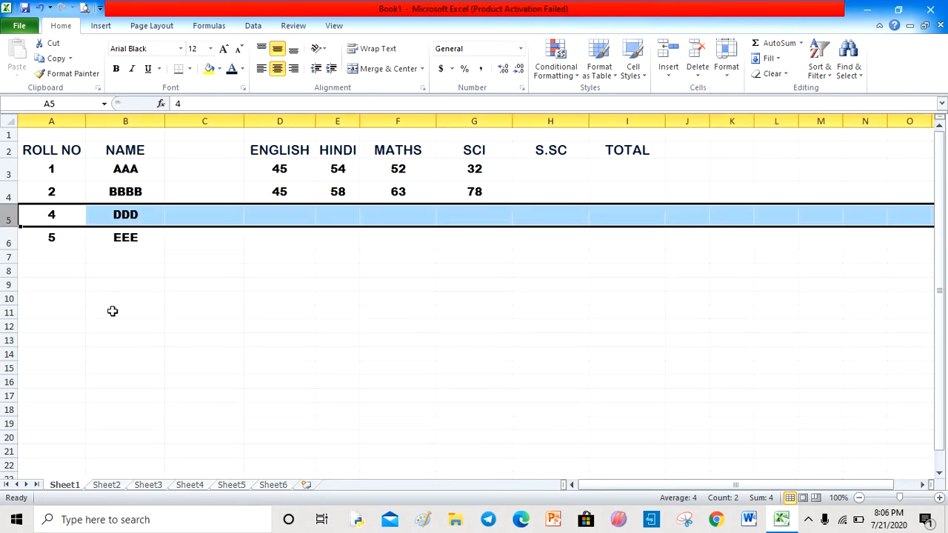
# - Delete the empty column C
pyautogui.click(208, 120)
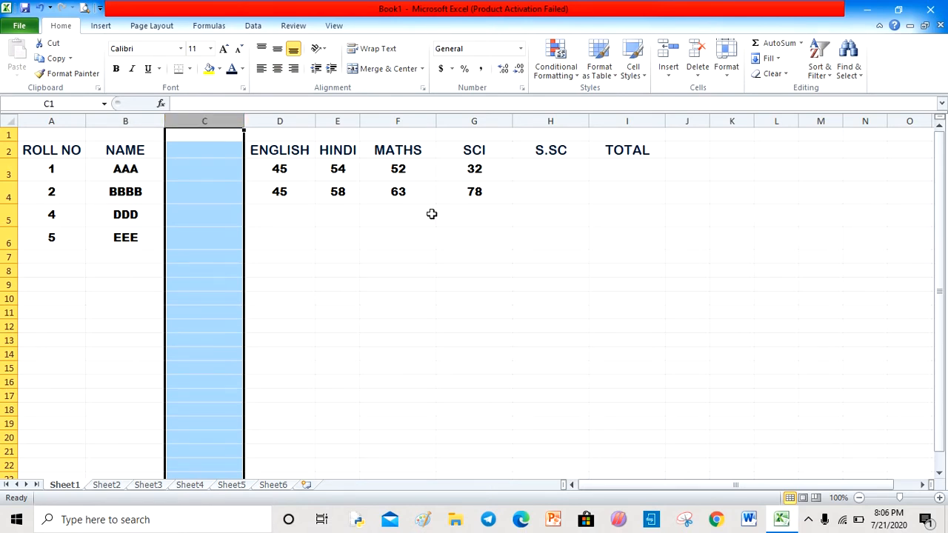
pyautogui.click(705, 75)
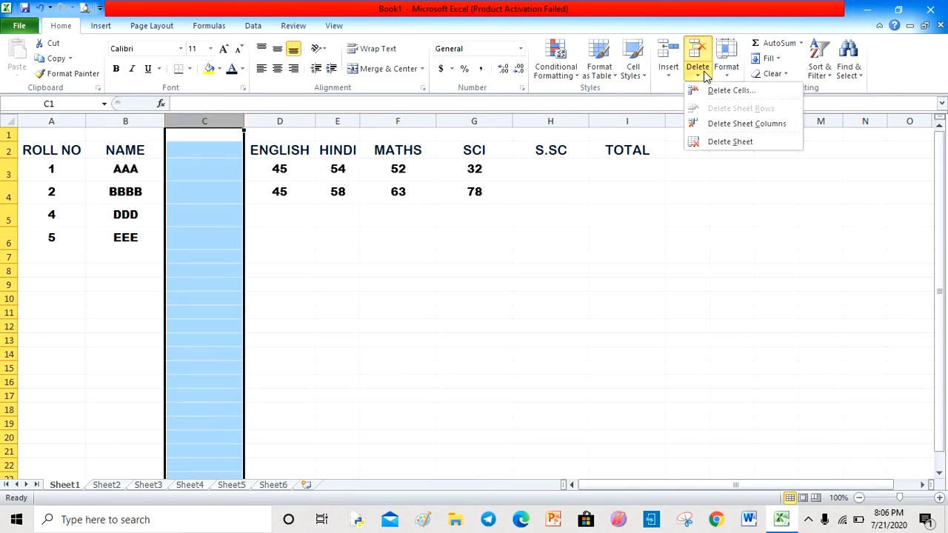
pyautogui.click(731, 125)
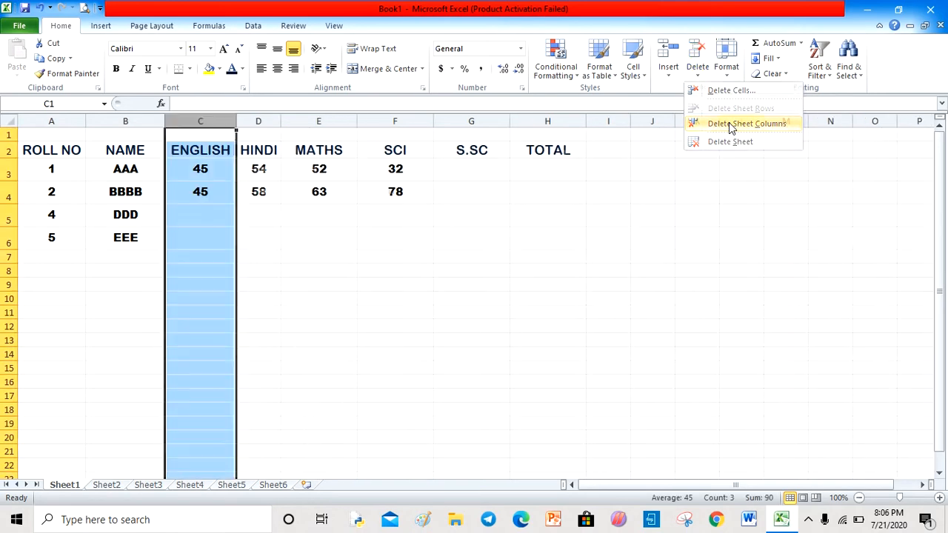
pyautogui.click(455, 310)
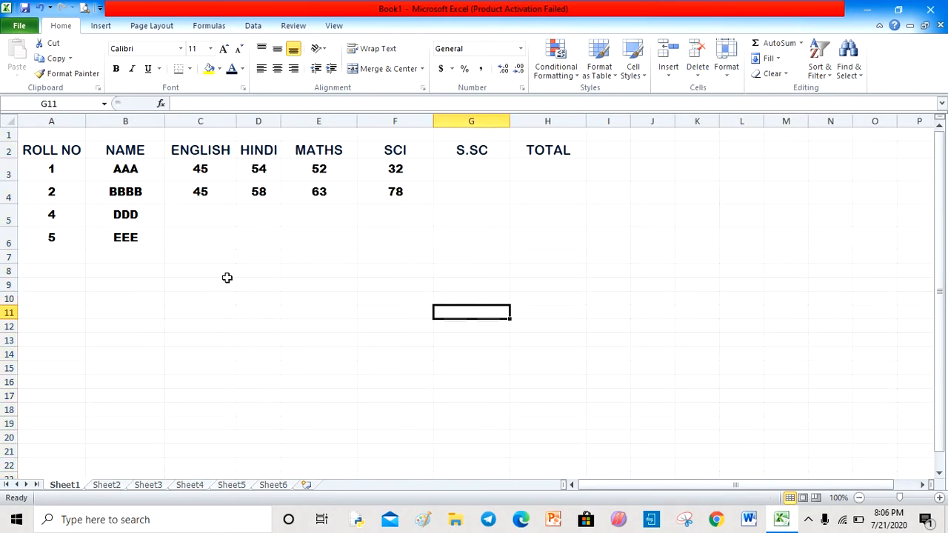
pyautogui.click(127, 215)
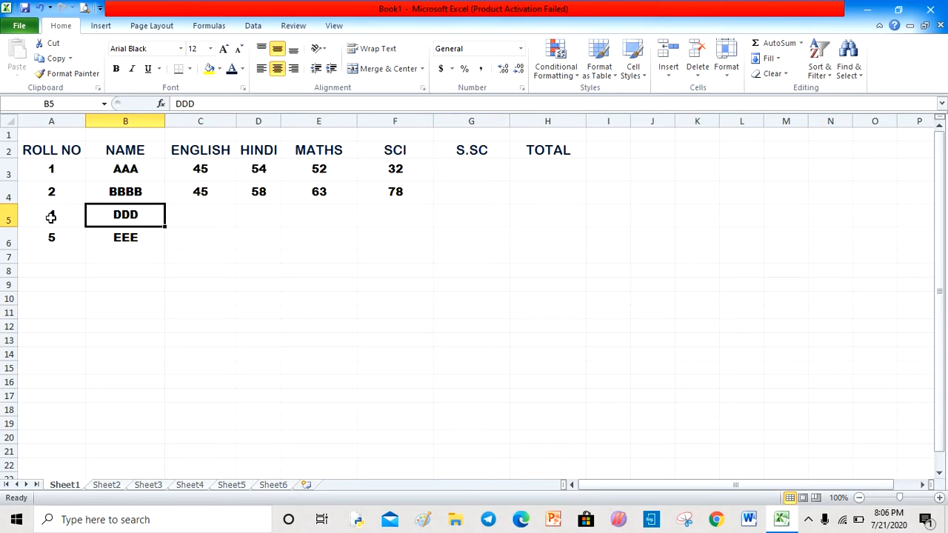
# - Delete the cells holding roll numbers 4 and 5 with DDD and EEE, shifting cells left
pyautogui.moveTo(48, 215); pyautogui.dragTo(116, 243)
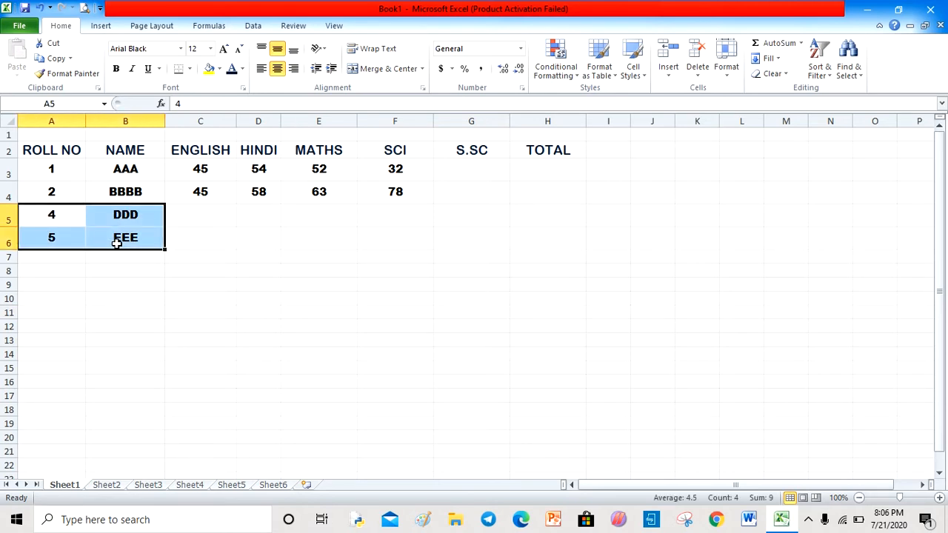
pyautogui.click(700, 74)
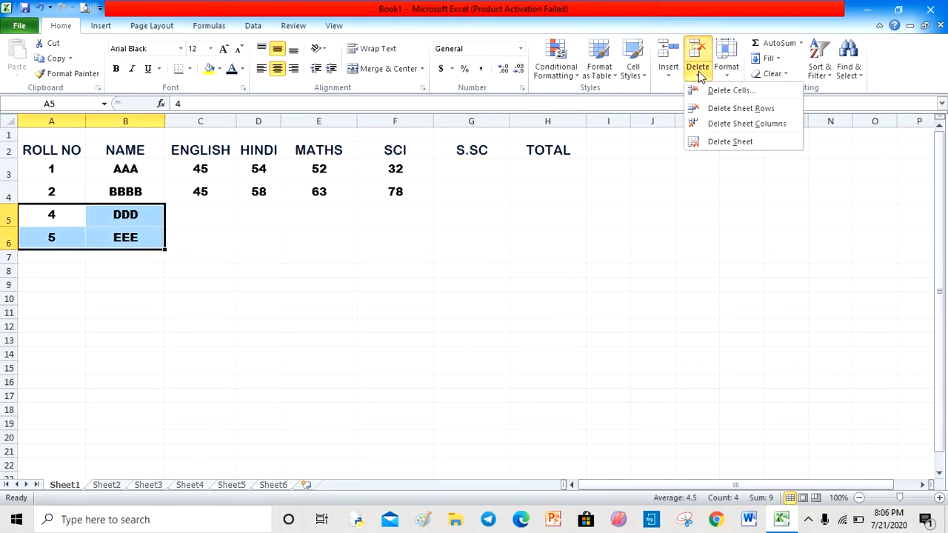
pyautogui.click(726, 89)
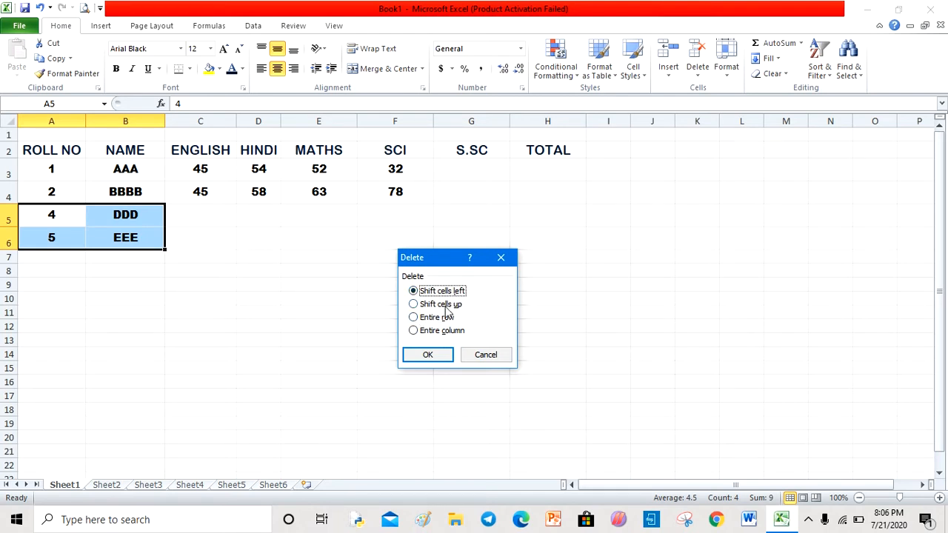
pyautogui.click(427, 356)
pyautogui.click(205, 302)
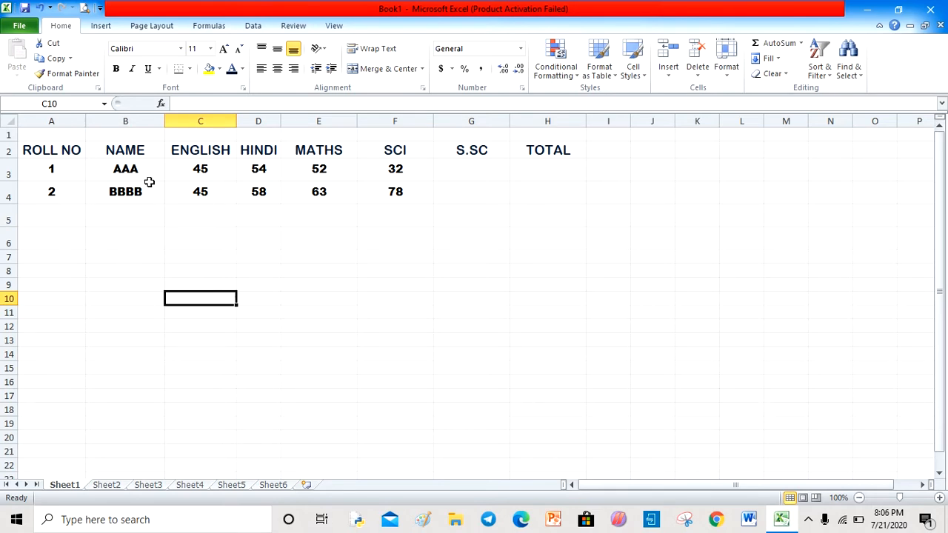
# - Enter the title ABC PUBLIC SCHOOL in cell A1
pyautogui.click(48, 135)
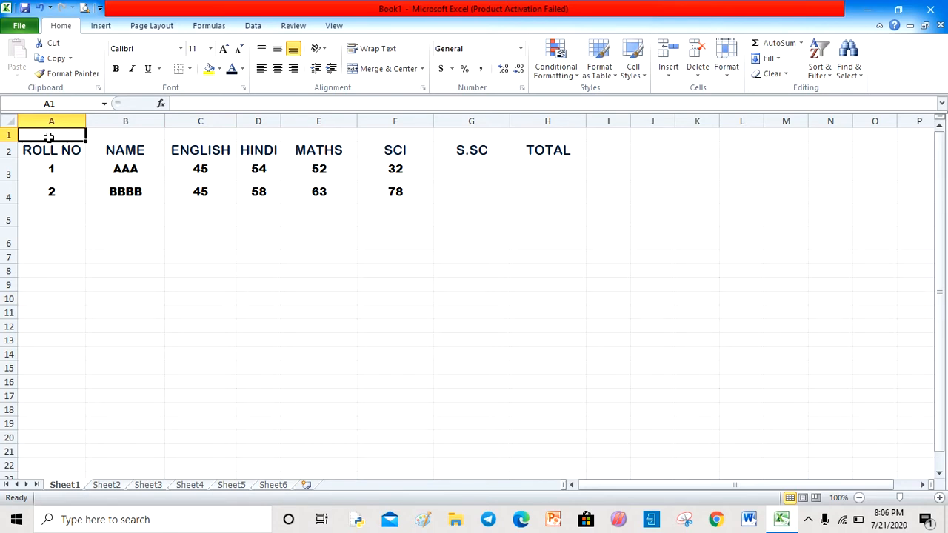
pyautogui.write('ABC')
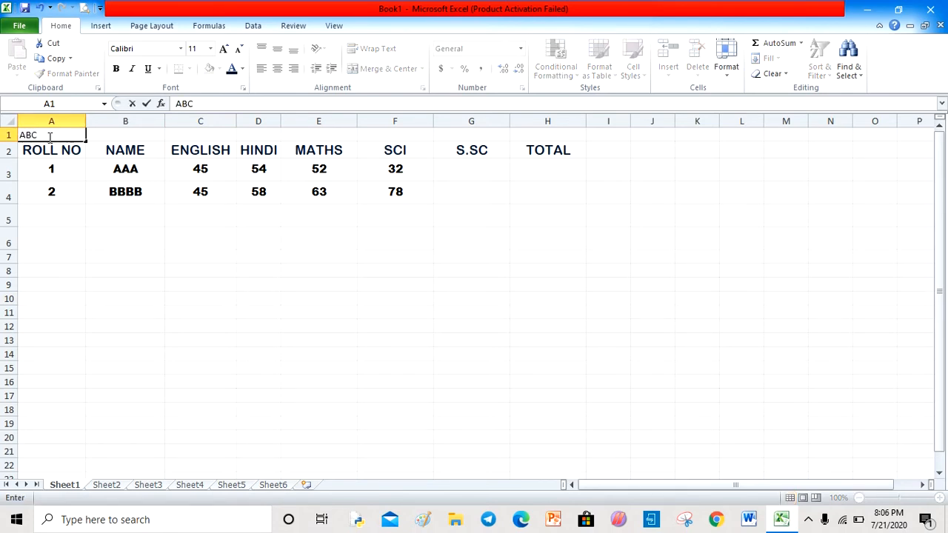
pyautogui.write(' PUBLIC SCHOOL')
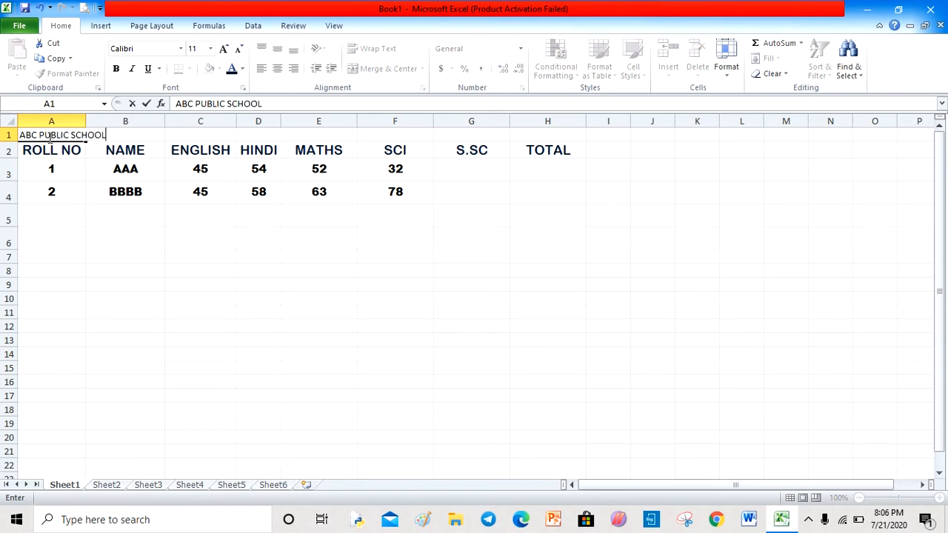
pyautogui.click(59, 236)
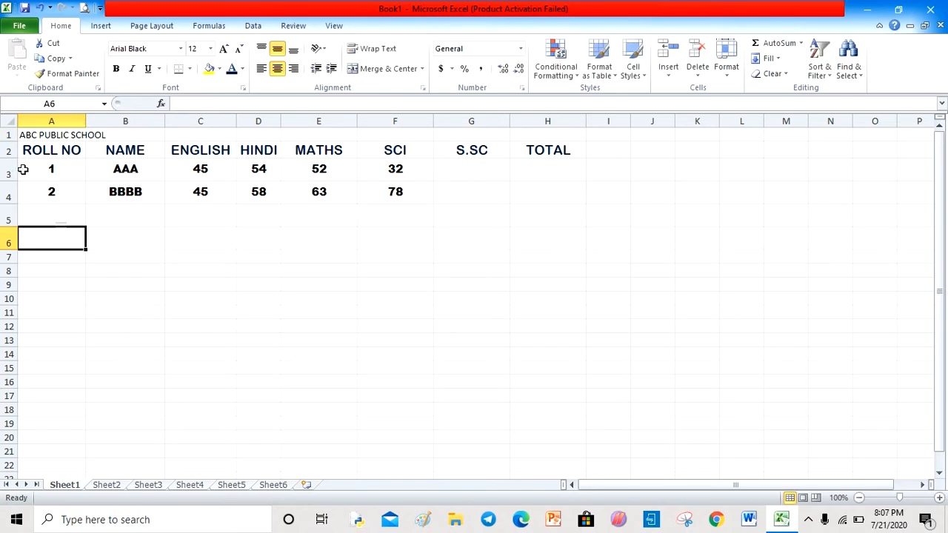
# - Merge and center the title across columns A to H
pyautogui.click(24, 135)
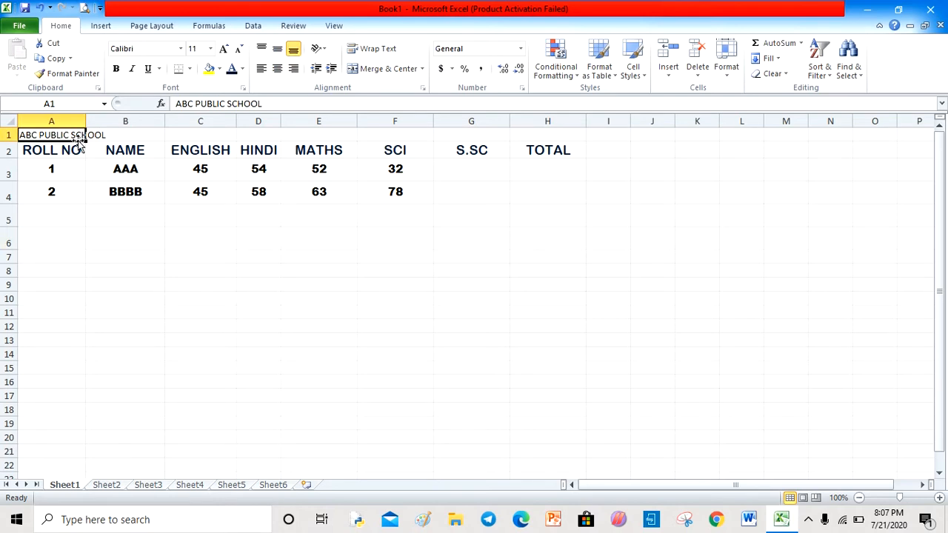
pyautogui.click(75, 281)
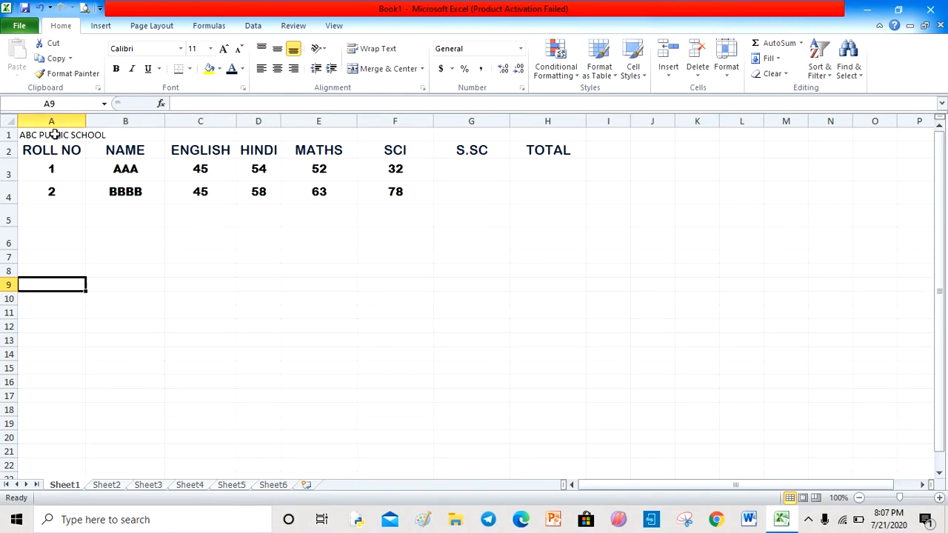
pyautogui.moveTo(25, 134); pyautogui.dragTo(547, 134)
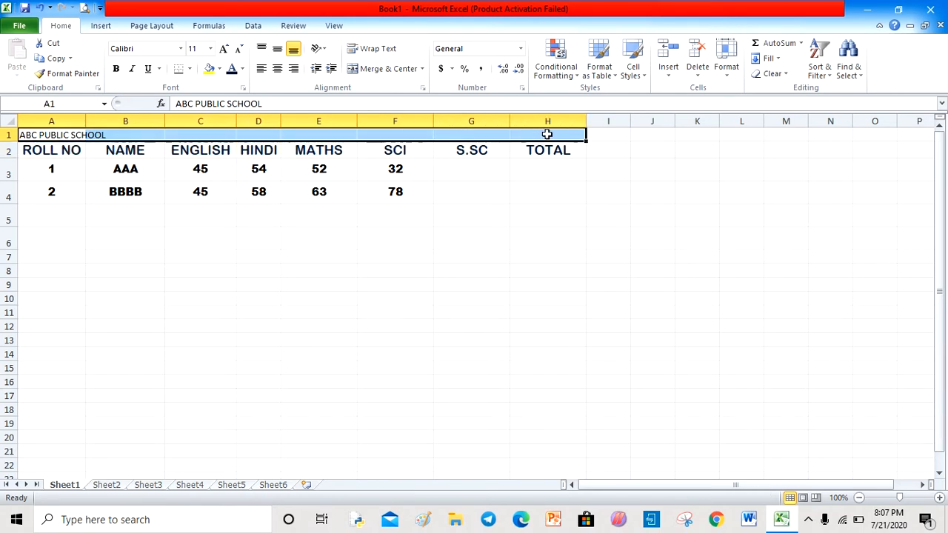
pyautogui.click(390, 71)
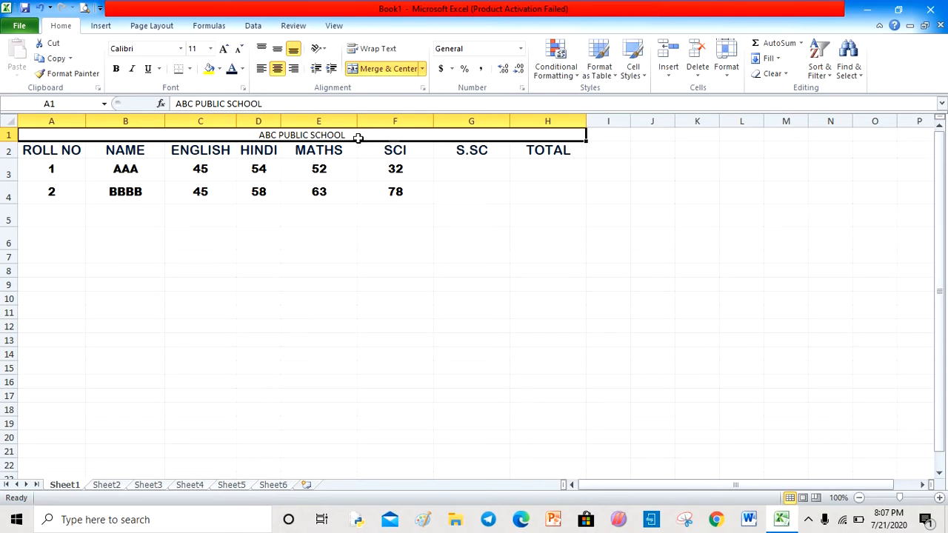
# - Format the title bold at font size 18 with an orange fill
pyautogui.click(119, 69)
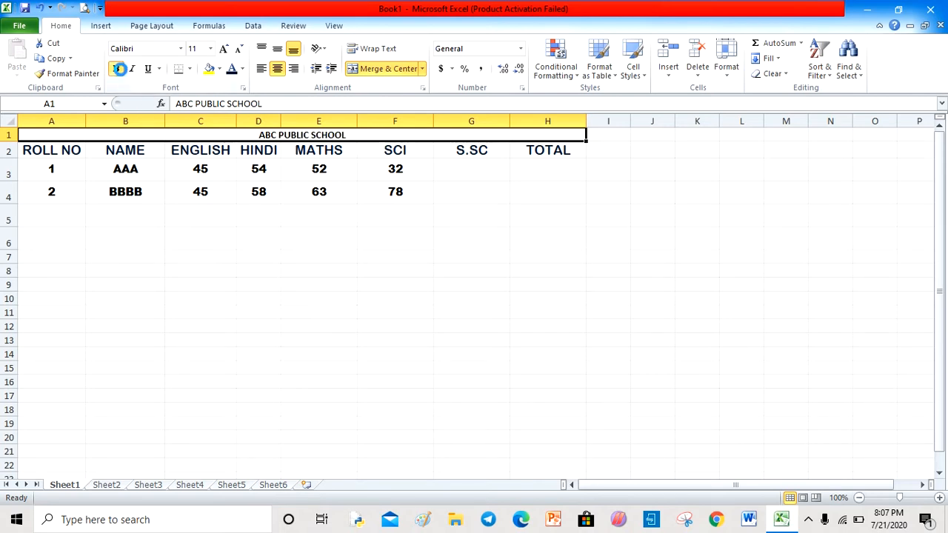
pyautogui.click(119, 68)
pyautogui.click(119, 69)
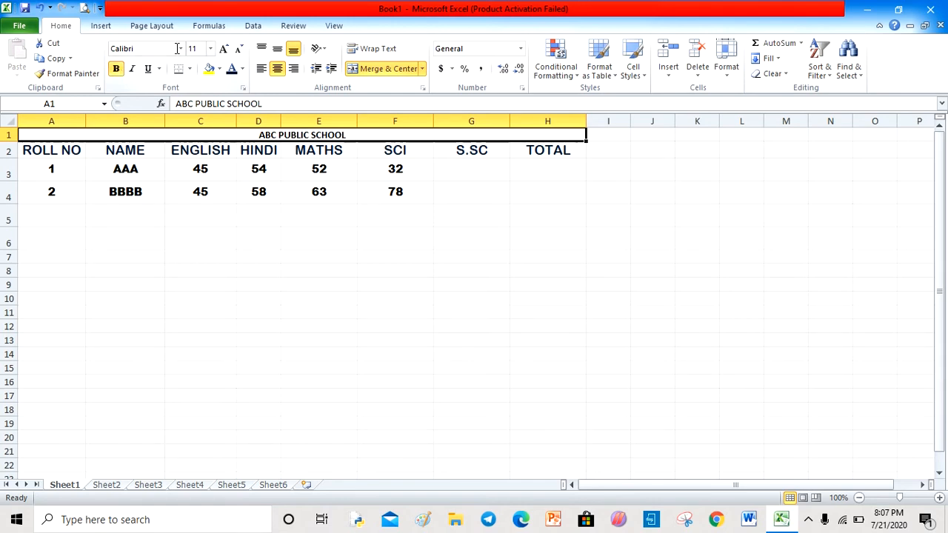
pyautogui.click(224, 49)
pyautogui.click(223, 48)
pyautogui.click(224, 49)
pyautogui.click(223, 49)
pyautogui.click(224, 49)
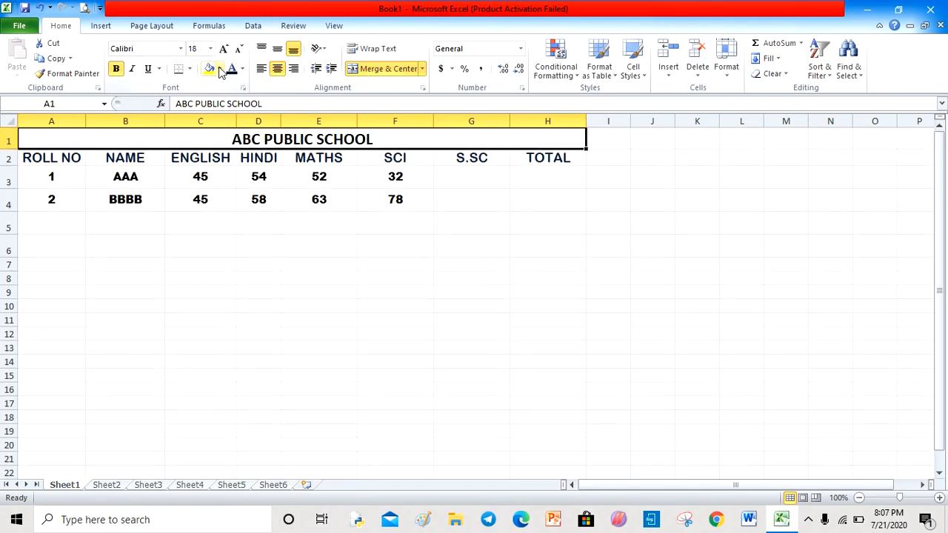
pyautogui.click(219, 69)
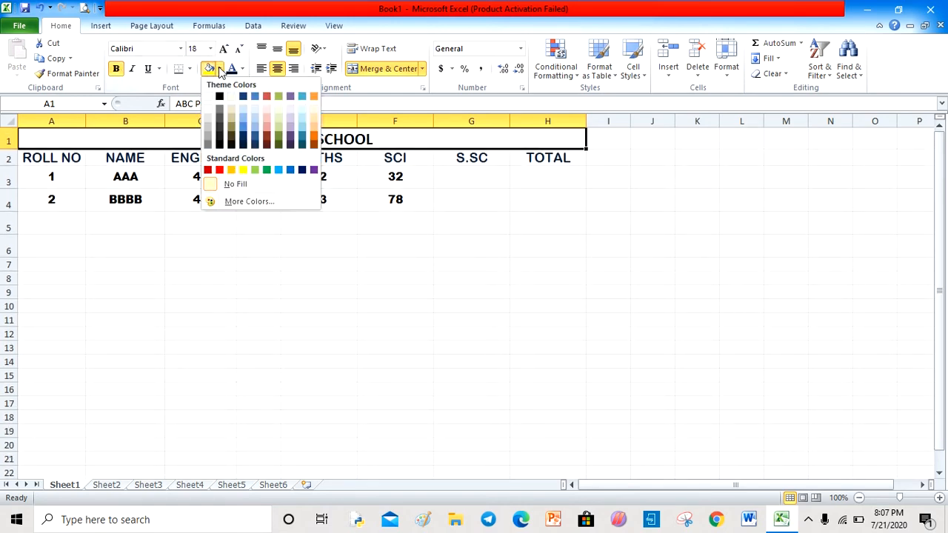
pyautogui.click(232, 172)
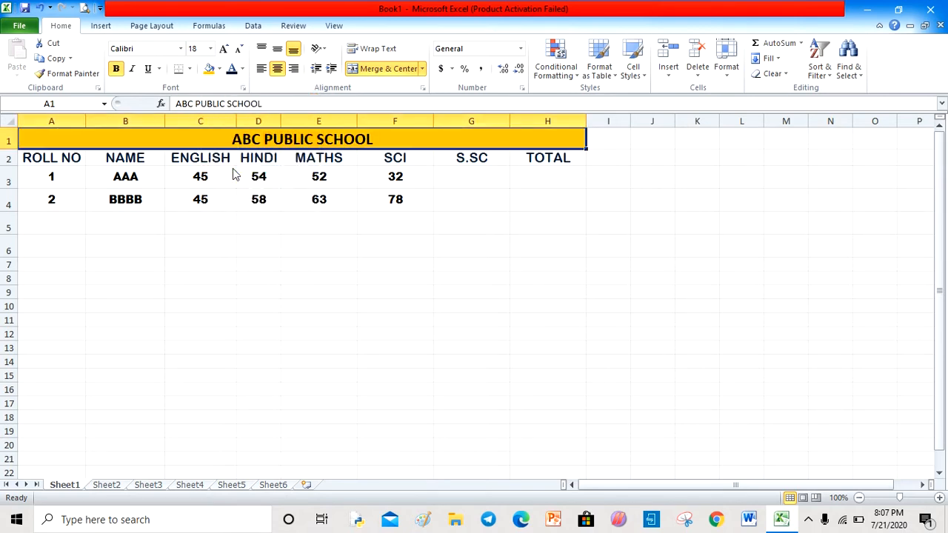
# - Fill the heading and data rows A2:H4 with yellow
pyautogui.click(46, 157)
pyautogui.moveTo(46, 157); pyautogui.dragTo(534, 200)
pyautogui.click(219, 69)
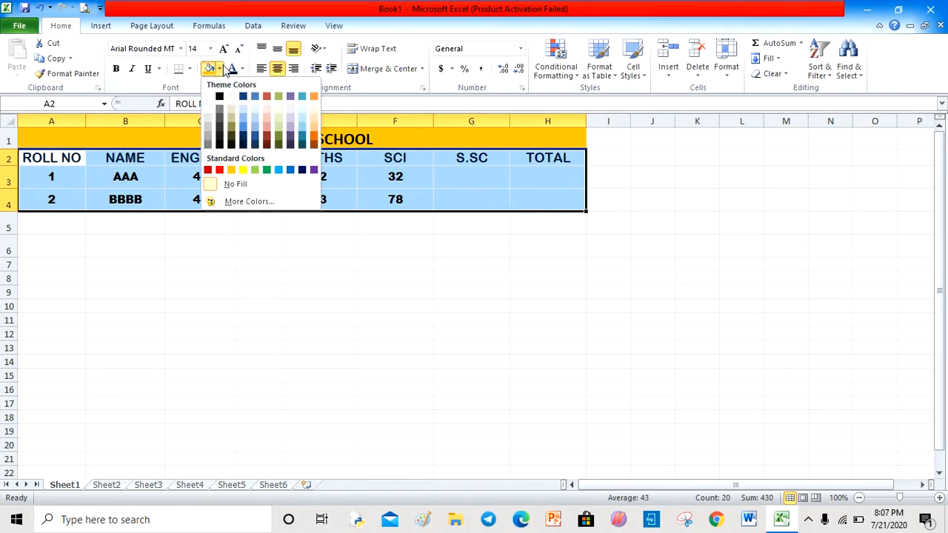
pyautogui.click(253, 170)
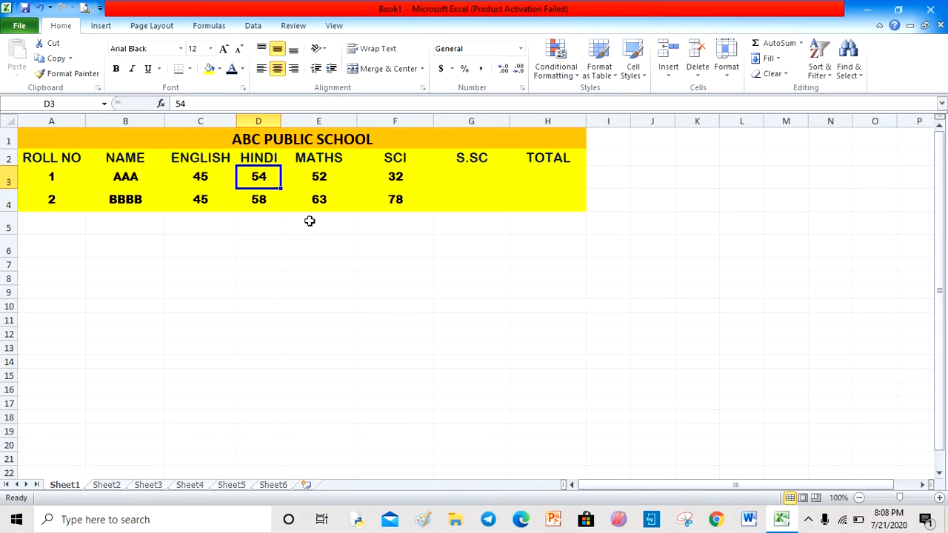
# - Enter S.SC marks 45 and 56 for roll numbers 1 and 2
pyautogui.click(469, 181)
pyautogui.write('45')
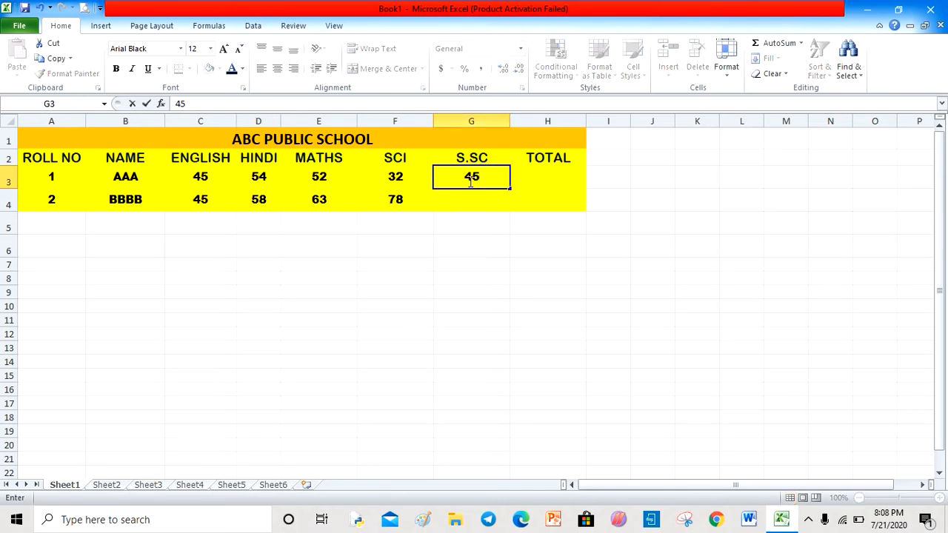
pyautogui.press('Return')
pyautogui.write('56')
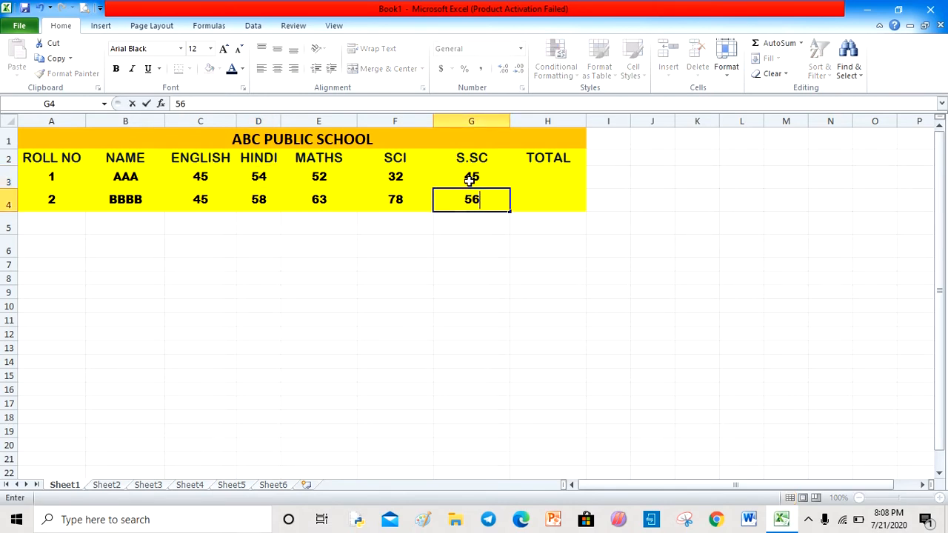
pyautogui.click(520, 176)
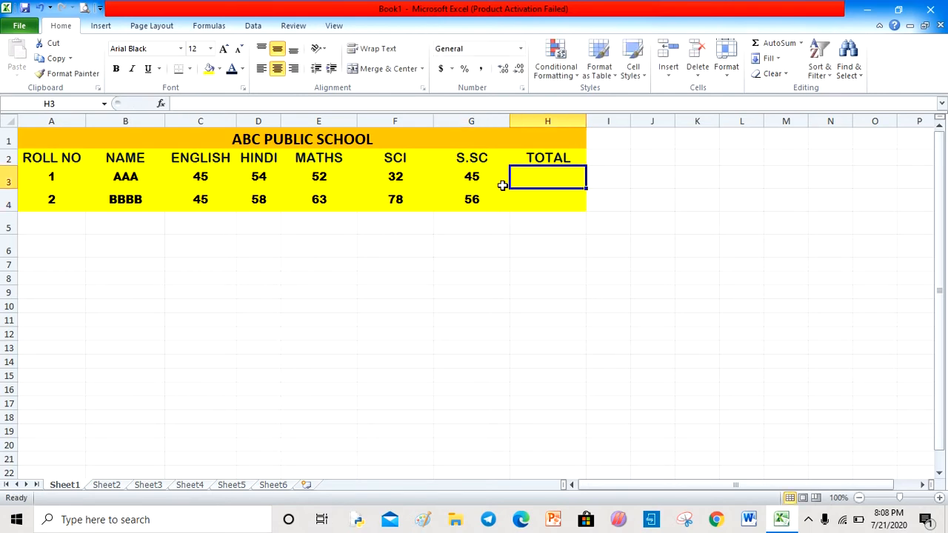
pyautogui.click(170, 308)
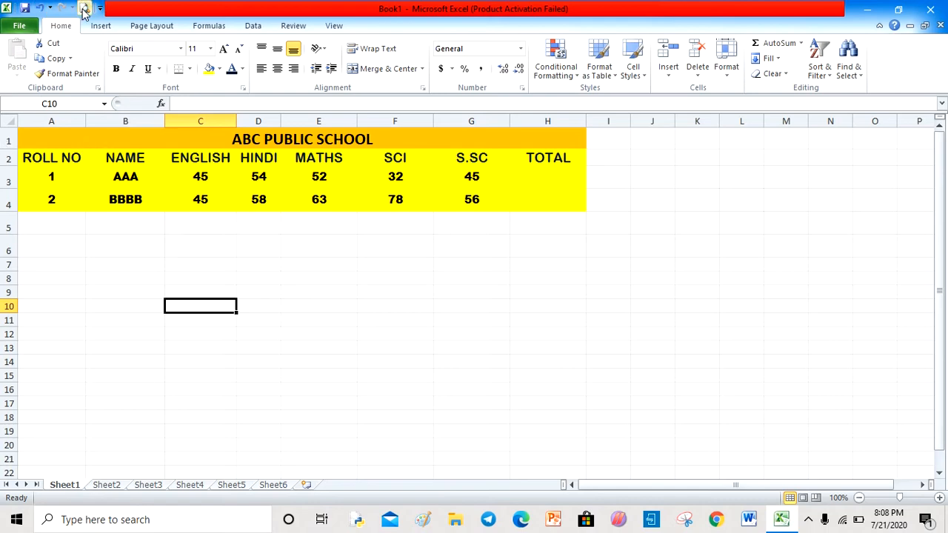
# - Open the print preview of the sheet and return to the worksheet
pyautogui.click(22, 29)
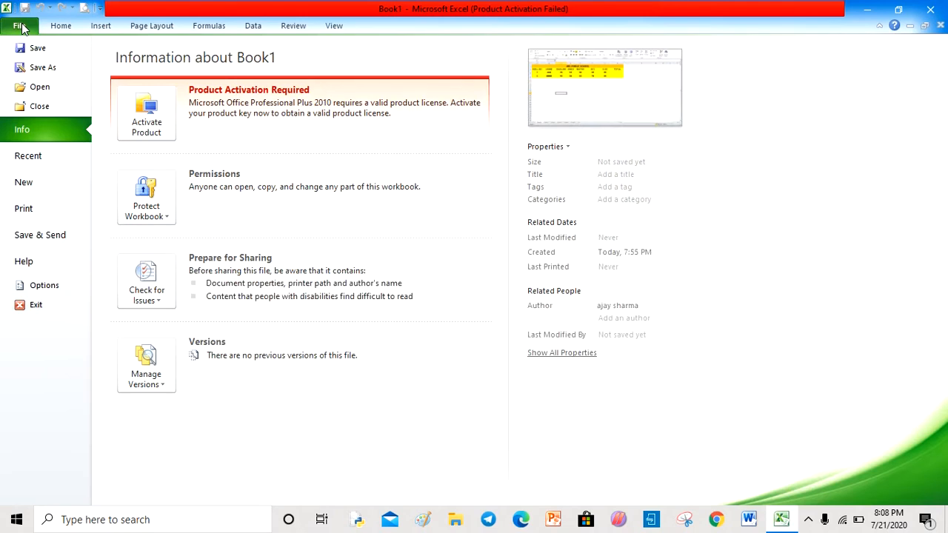
pyautogui.click(33, 212)
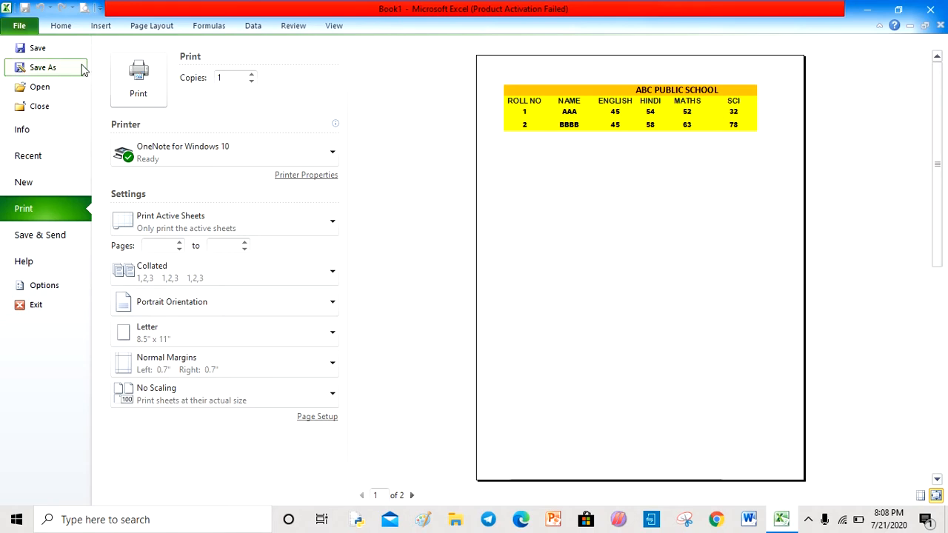
pyautogui.click(60, 27)
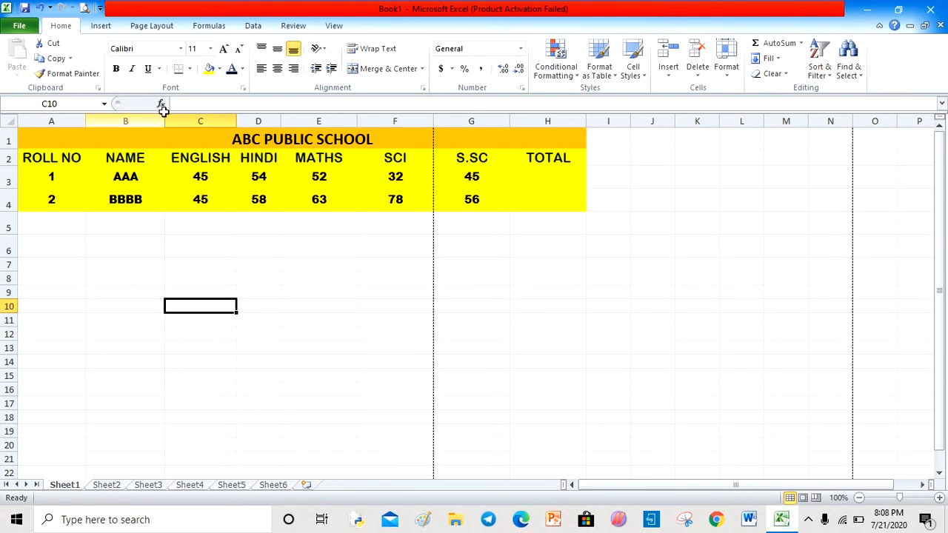
# - Apply all borders to the table range A1:H4
pyautogui.moveTo(110, 133); pyautogui.dragTo(229, 203)
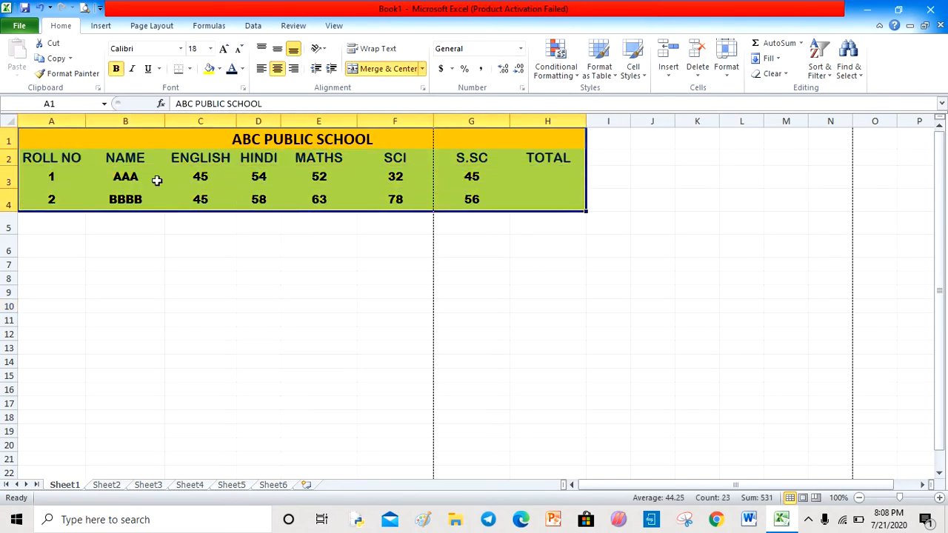
pyautogui.click(190, 70)
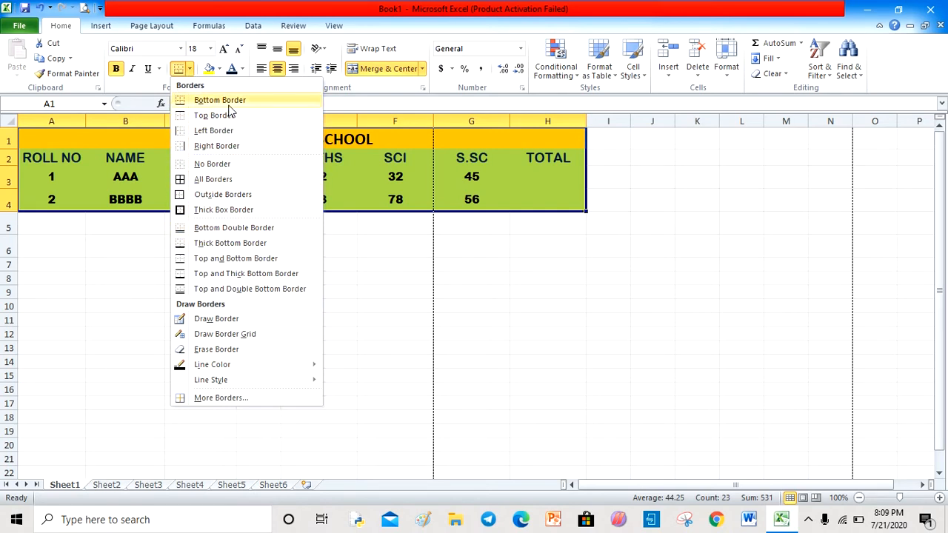
pyautogui.click(206, 180)
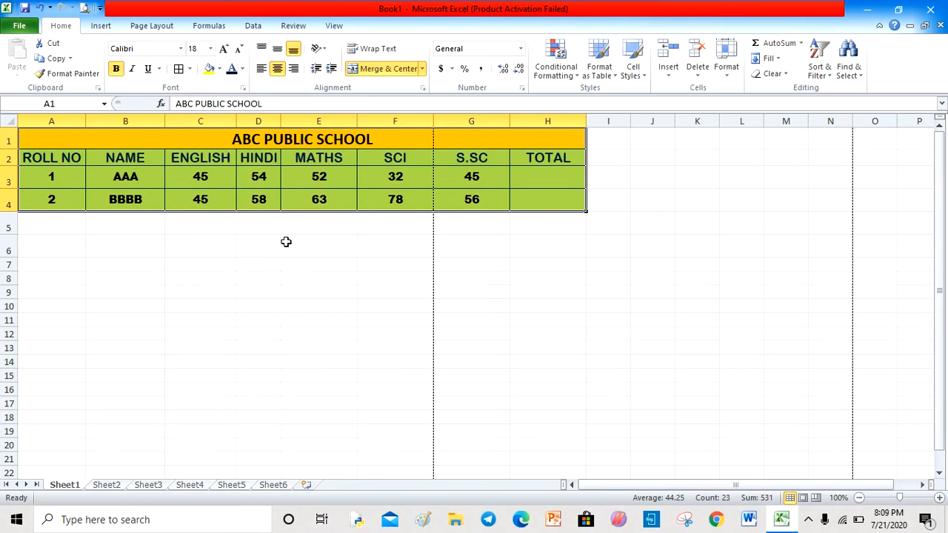
# - In print preview, narrow the page margins to left 0.32" and right 0.23"
pyautogui.click(19, 26)
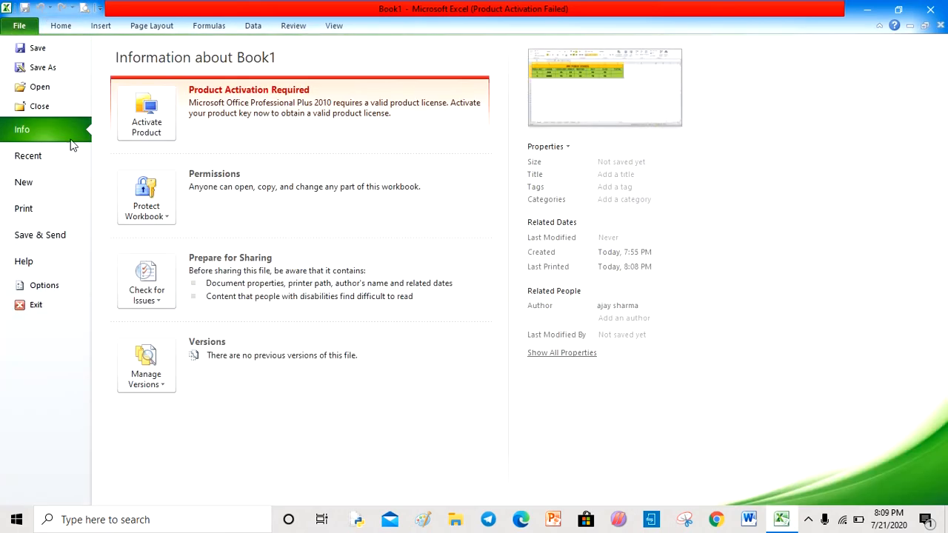
pyautogui.click(24, 209)
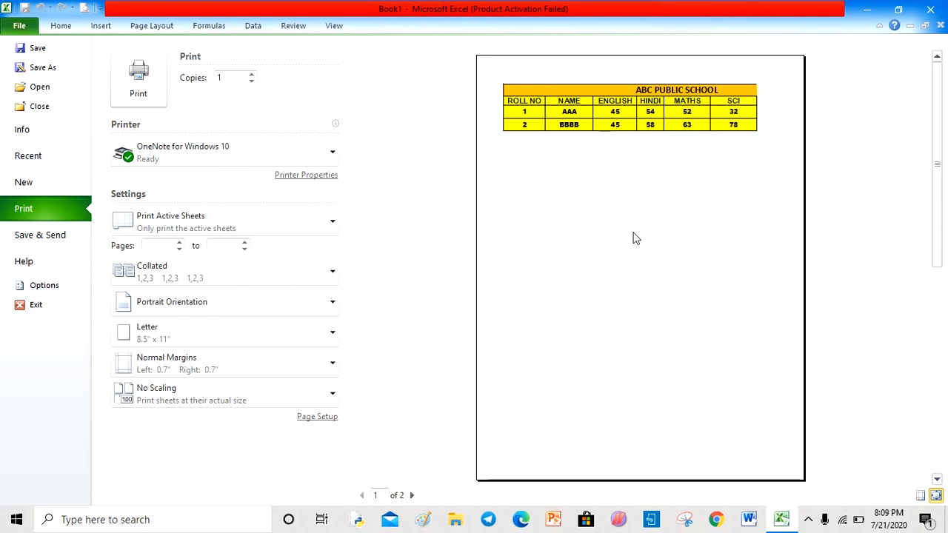
pyautogui.click(923, 495)
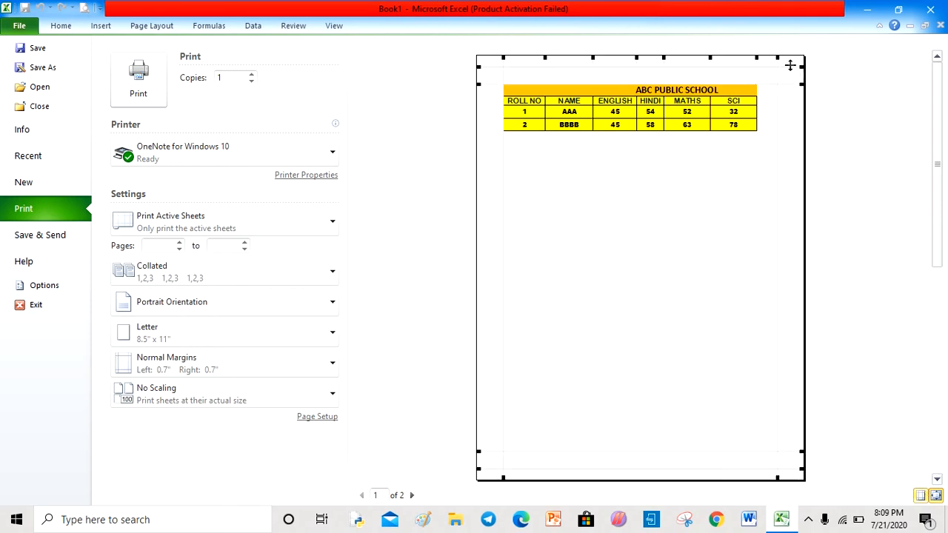
pyautogui.moveTo(779, 60); pyautogui.dragTo(796, 63)
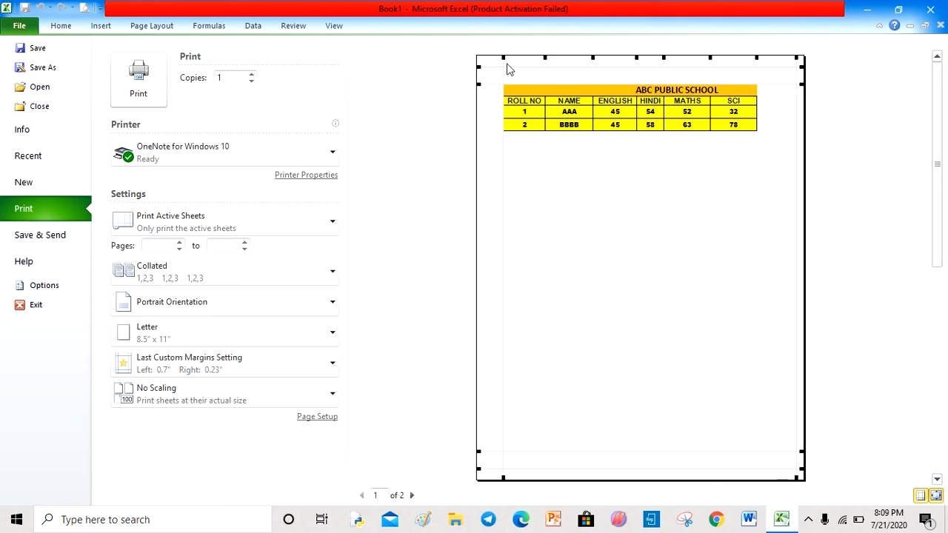
pyautogui.moveTo(503, 58); pyautogui.dragTo(489, 59)
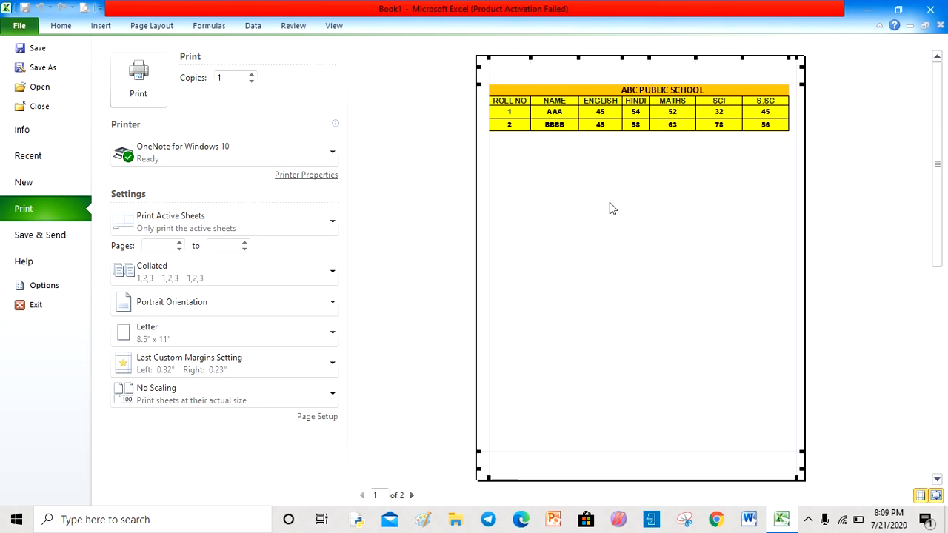
pyautogui.click(56, 26)
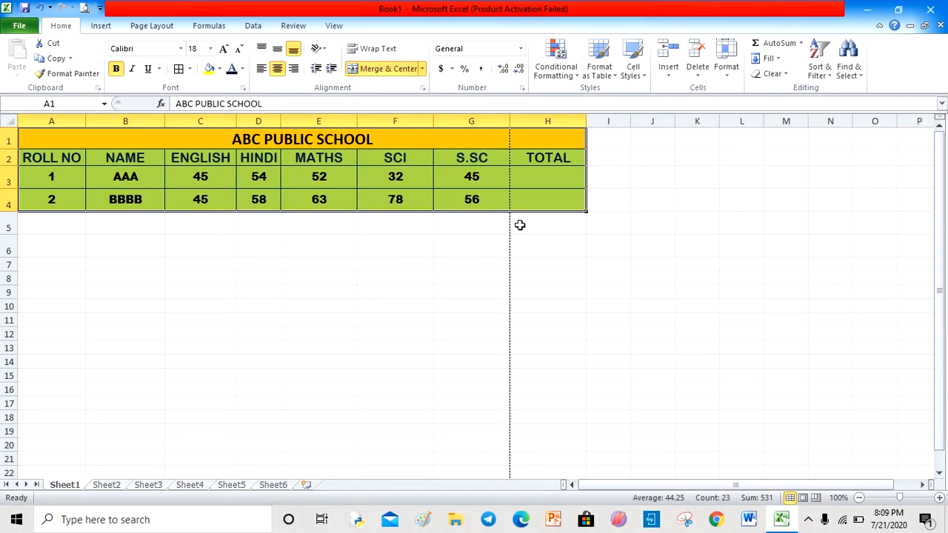
# - Delete the TOTAL column H from the table
pyautogui.click(540, 120)
pyautogui.click(697, 49)
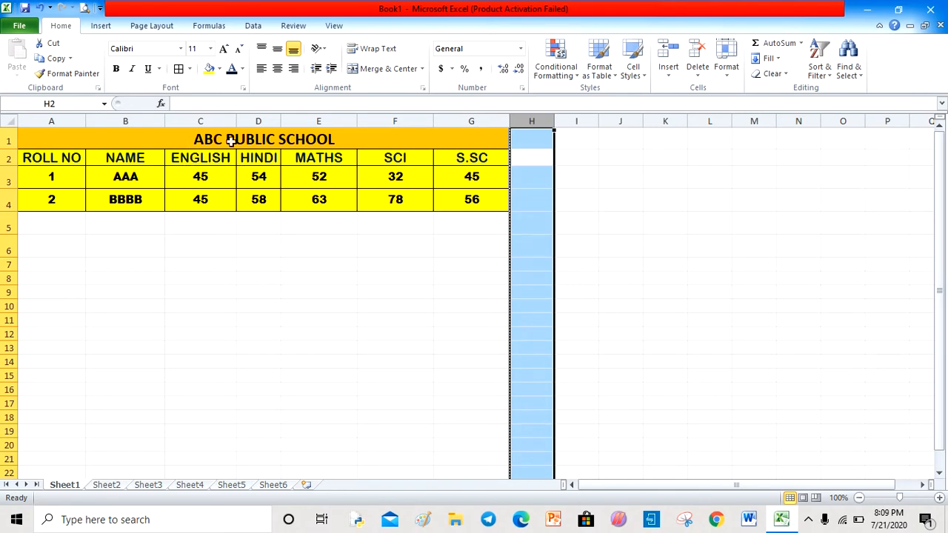
pyautogui.click(230, 304)
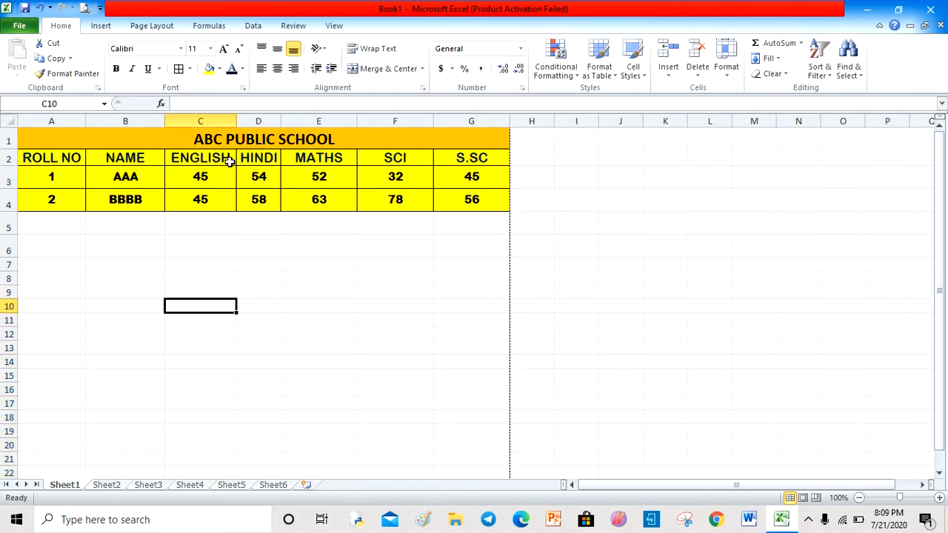
# - Rename the B2 header to NAME OF THE STUDENT and widen column B to fit it
pyautogui.click(228, 161)
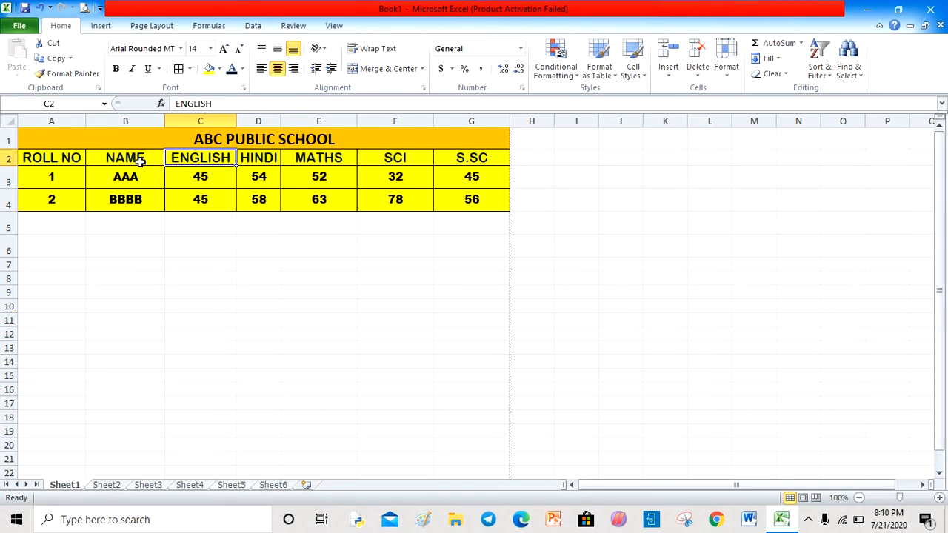
pyautogui.click(140, 161)
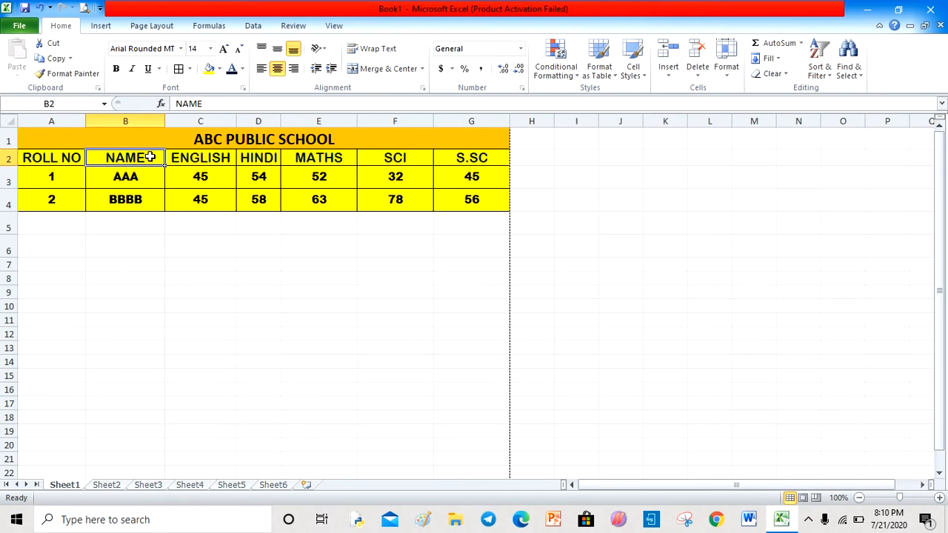
pyautogui.write('AME')
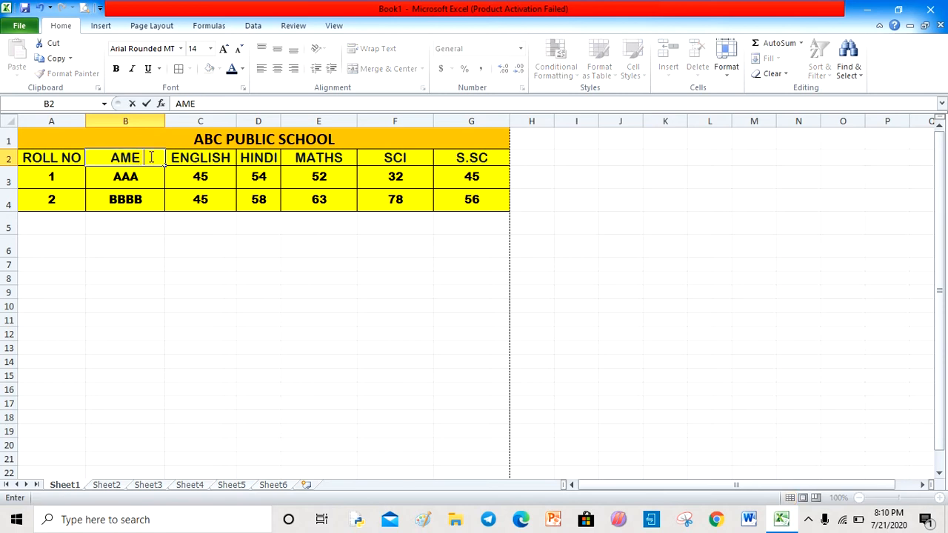
pyautogui.press('BackSpace')
pyautogui.press('BackSpace')
pyautogui.press('BackSpace')
pyautogui.write('NAME')
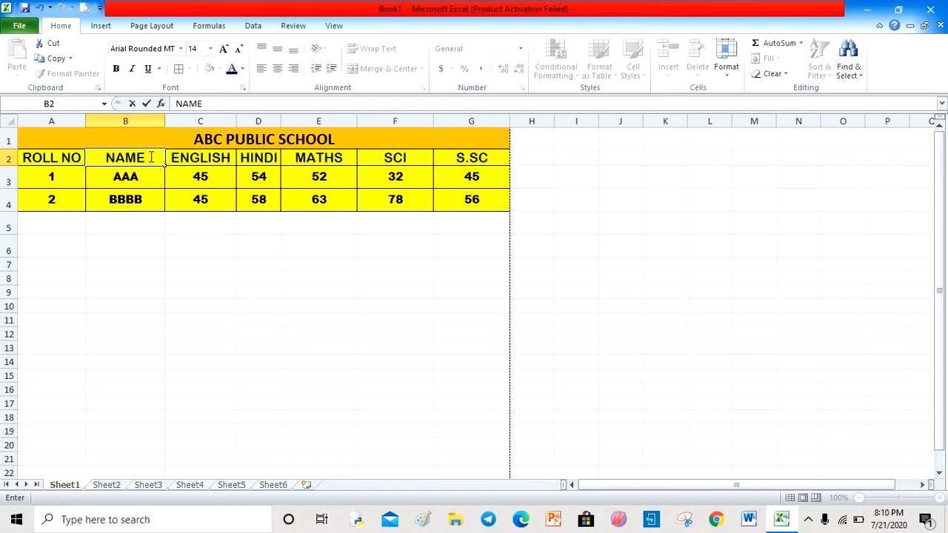
pyautogui.write(' OF THE')
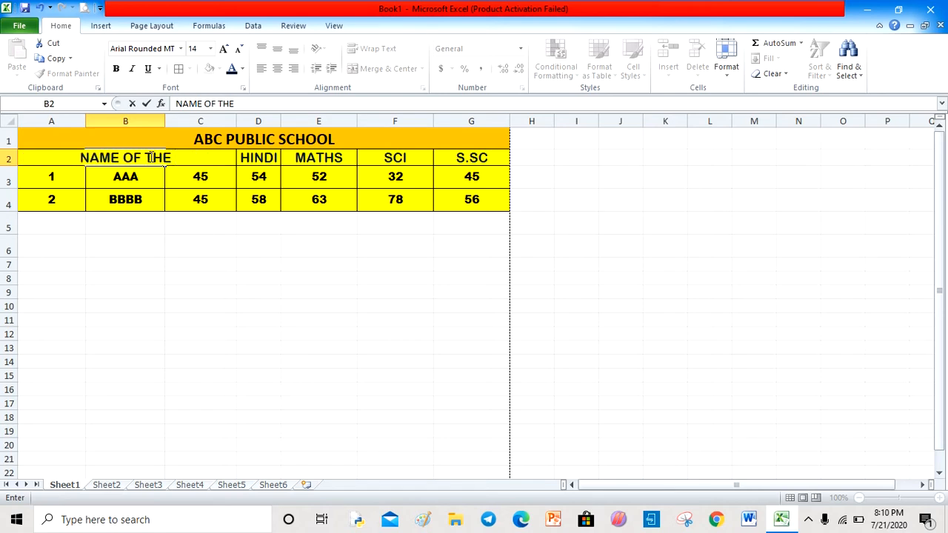
pyautogui.write(' STUDENT')
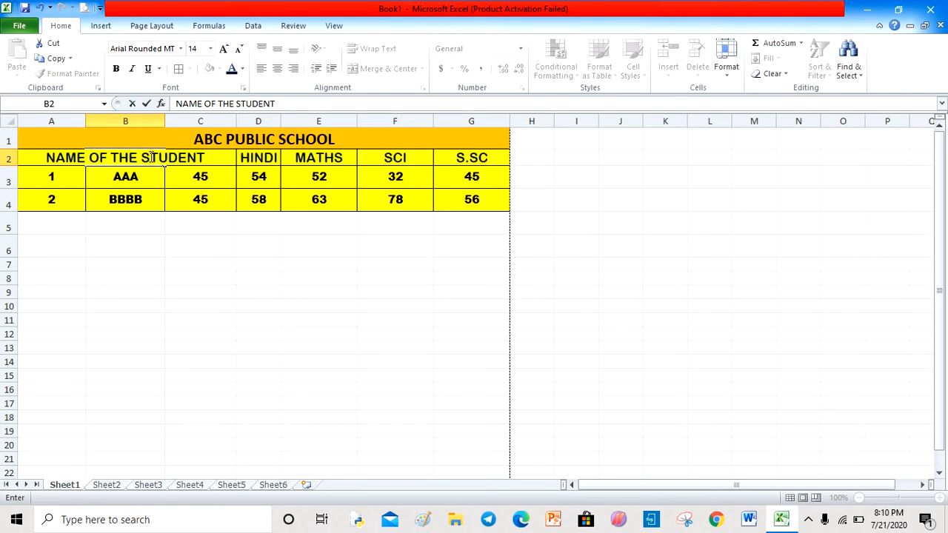
pyautogui.click(190, 290)
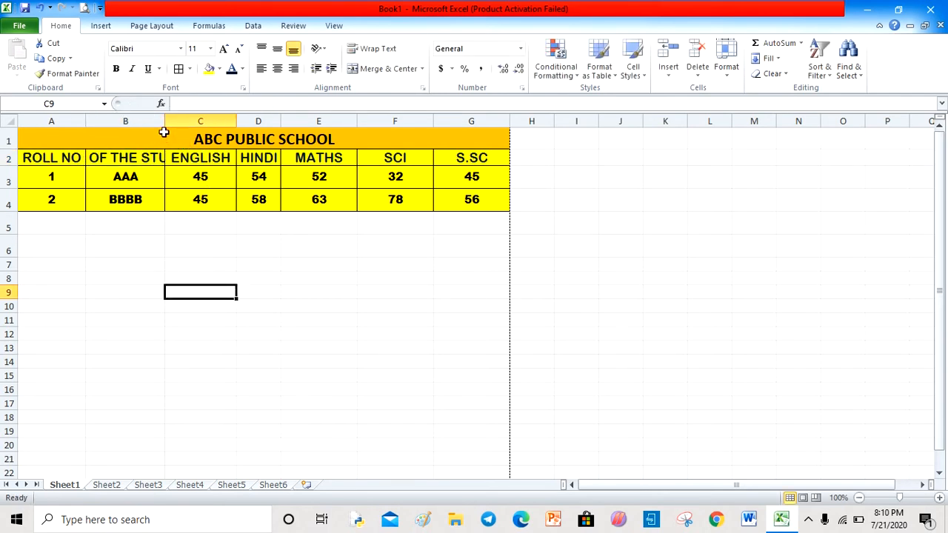
pyautogui.moveTo(164, 121); pyautogui.dragTo(242, 122)
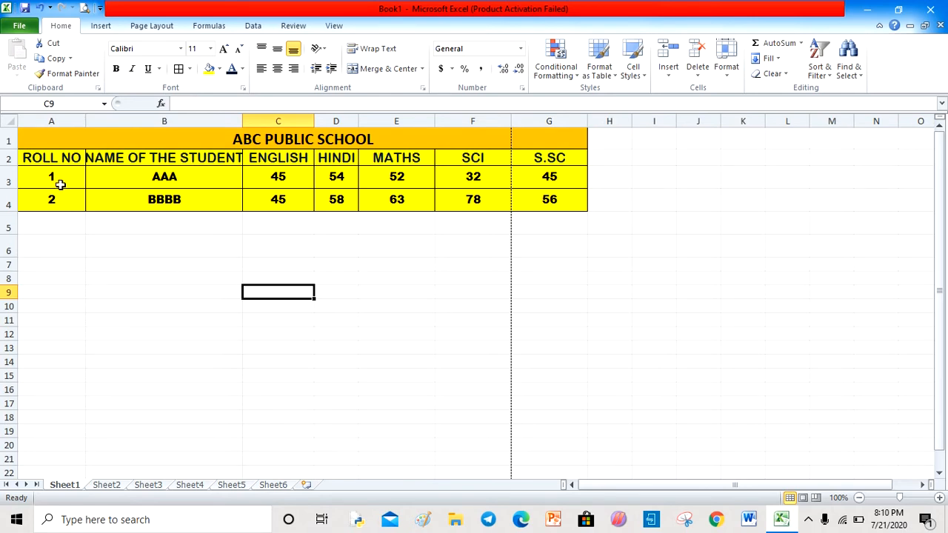
# - Select roll numbers 1 and 2 and fill the series down column A to 21
pyautogui.click(78, 245)
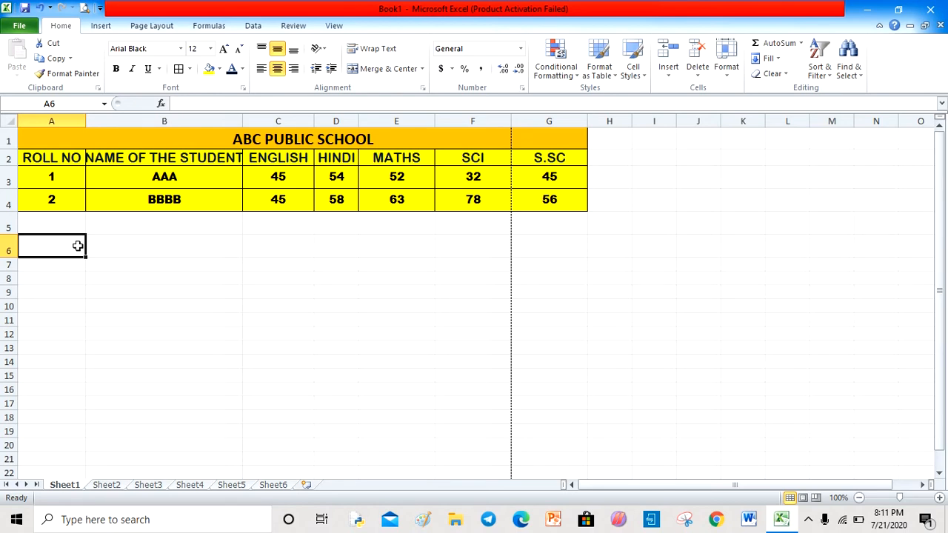
pyautogui.click(63, 172)
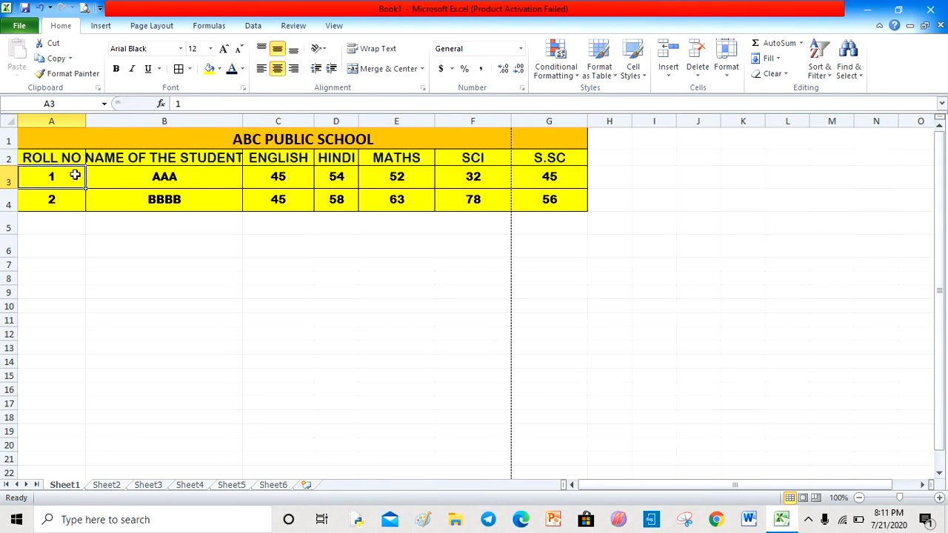
pyautogui.moveTo(74, 175); pyautogui.dragTo(75, 195)
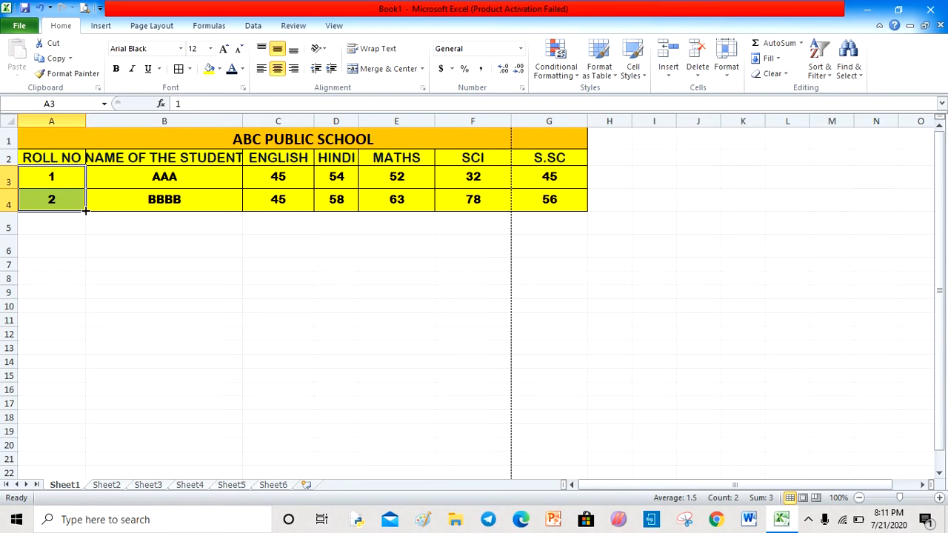
pyautogui.moveTo(86, 211); pyautogui.dragTo(86, 327)
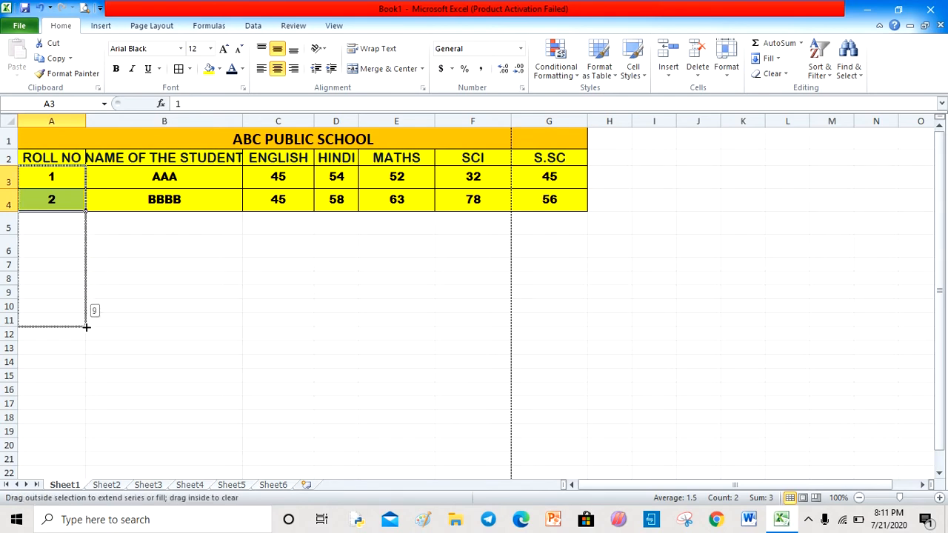
pyautogui.moveTo(86, 326); pyautogui.dragTo(90, 448)
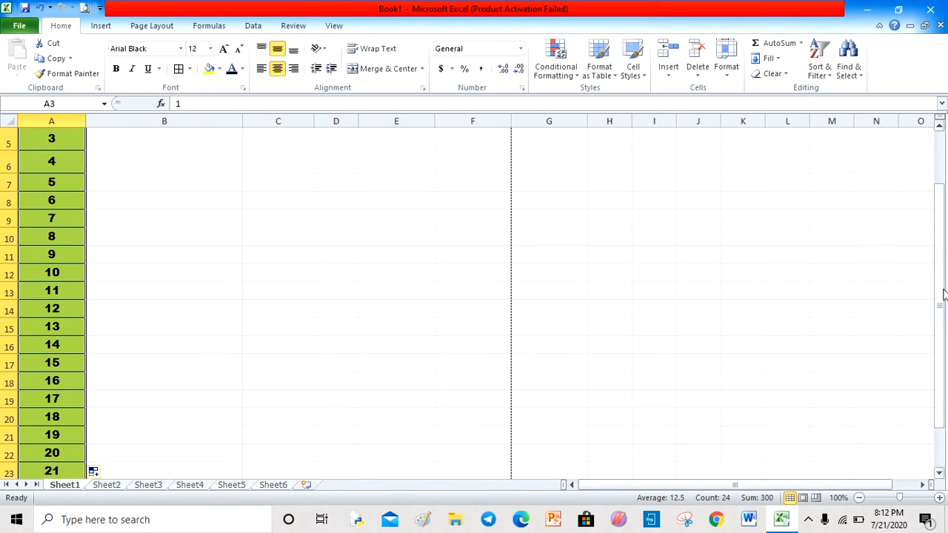
pyautogui.moveTo(939, 293); pyautogui.dragTo(938, 239)
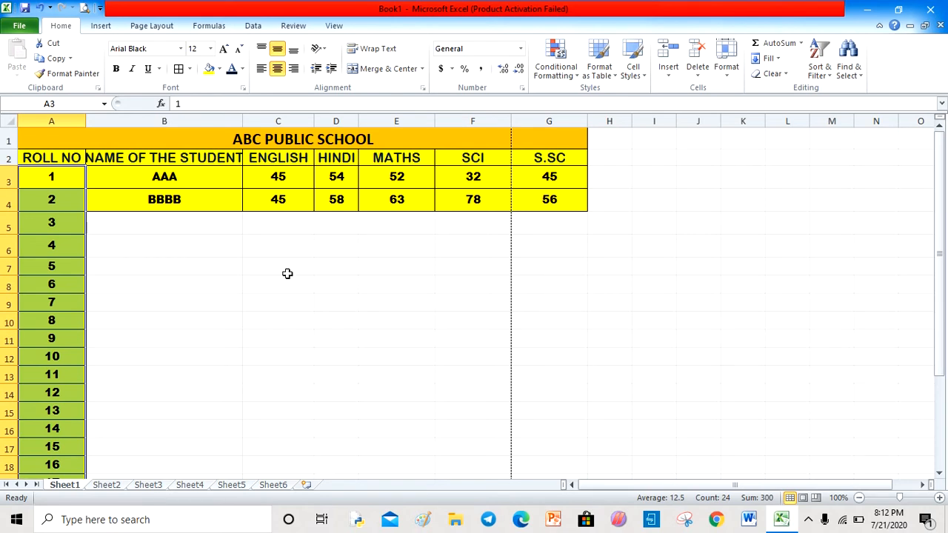
# - Enter MONDAY in B7 and fill the weekday series down to B16
pyautogui.click(185, 268)
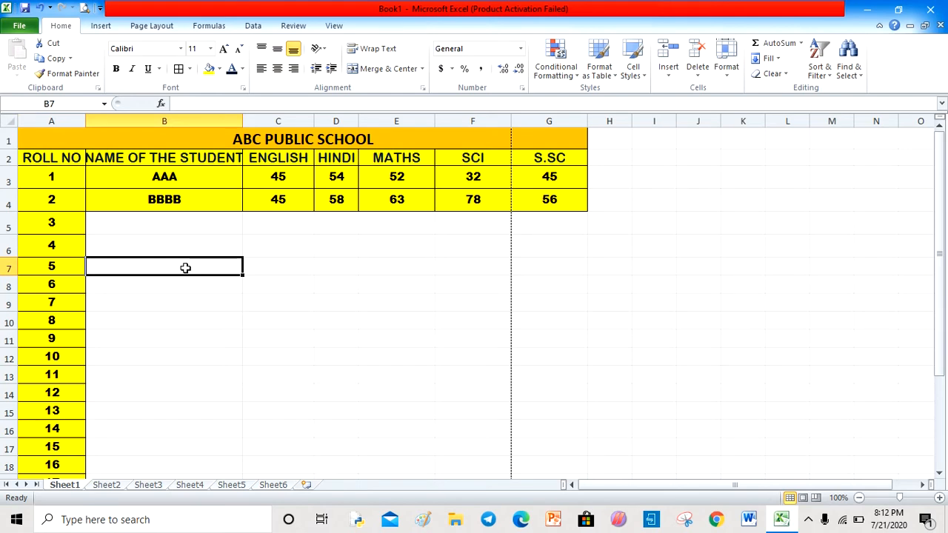
pyautogui.write('MONDAY')
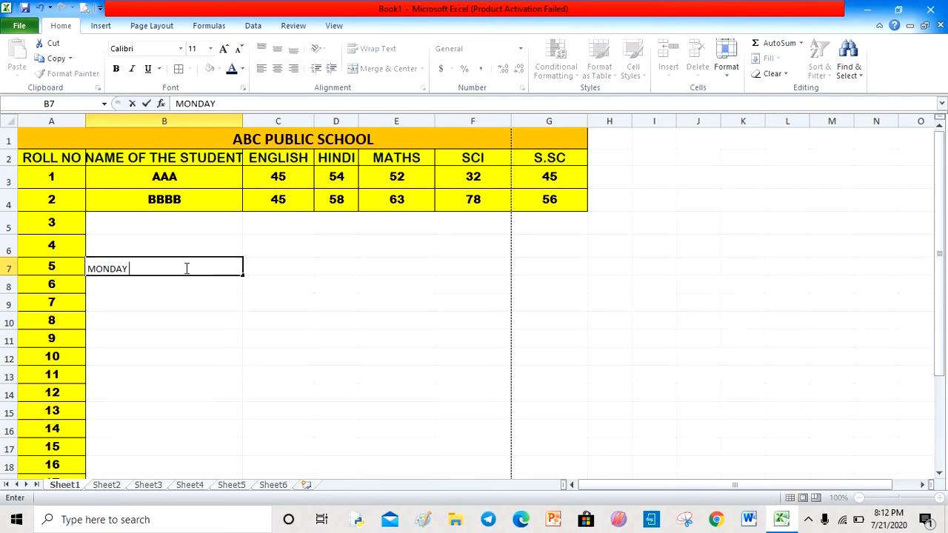
pyautogui.click(193, 356)
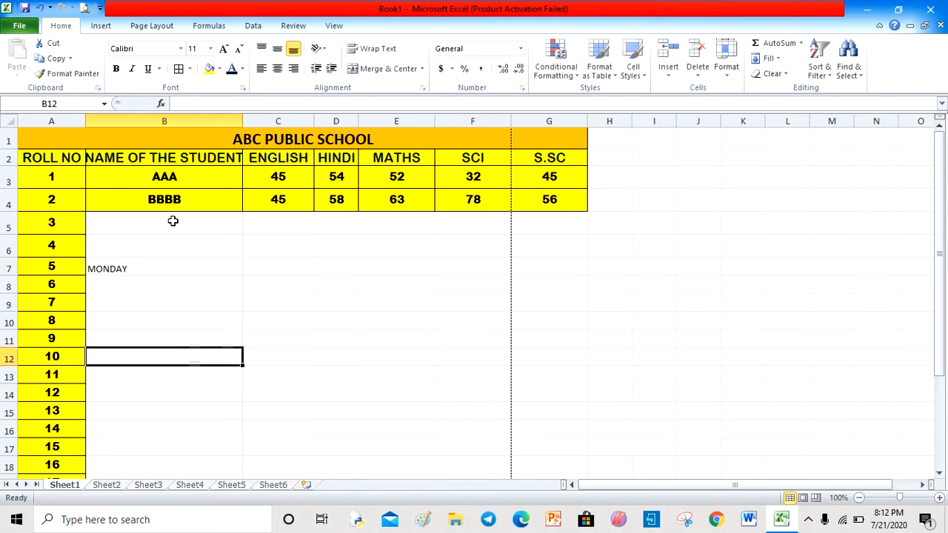
pyautogui.click(188, 272)
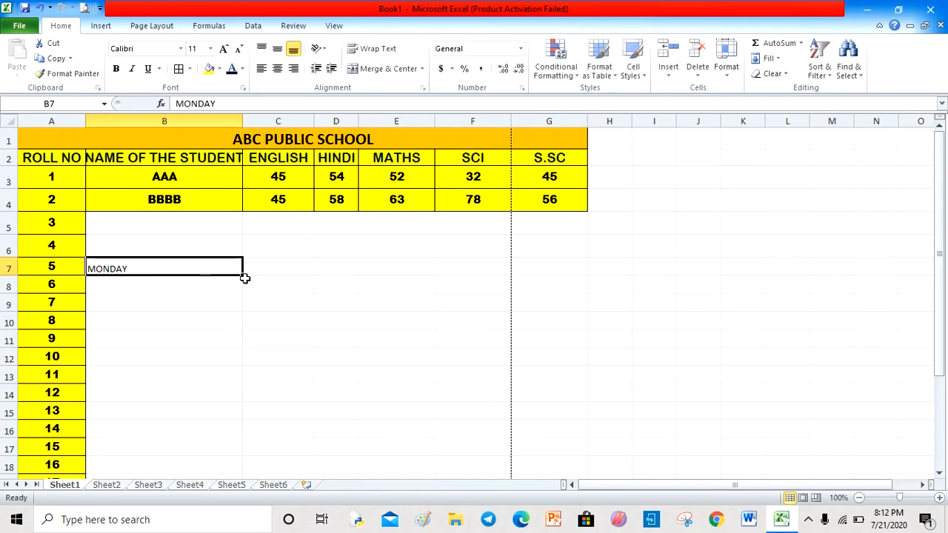
pyautogui.click(195, 285)
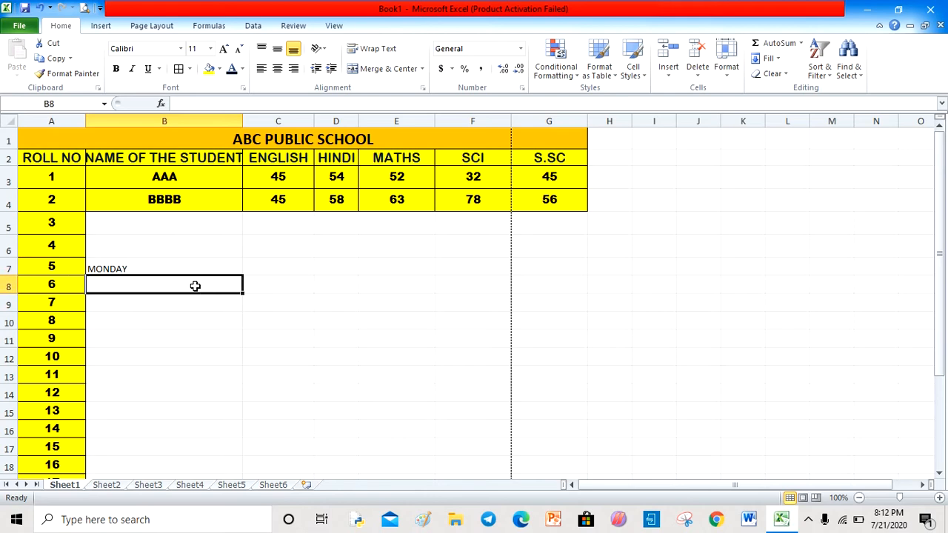
pyautogui.click(213, 261)
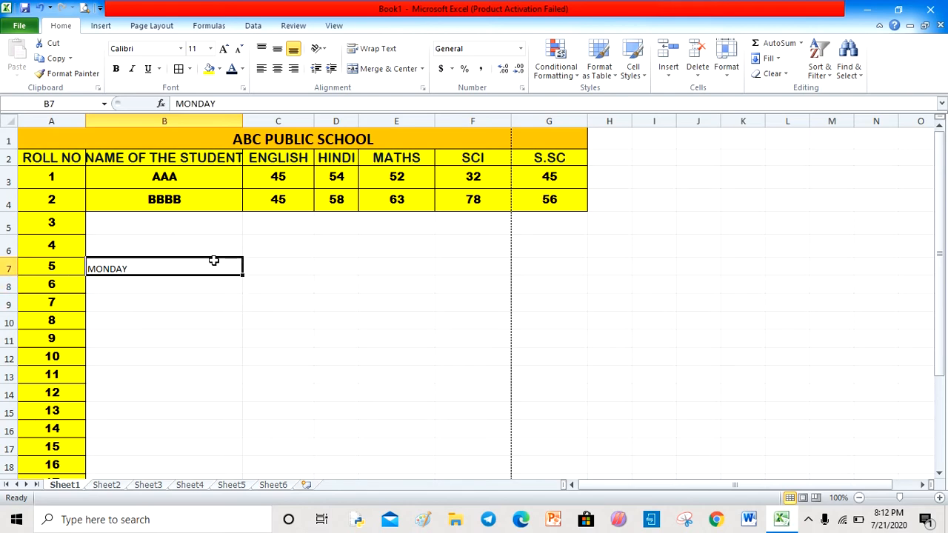
pyautogui.moveTo(242, 275); pyautogui.dragTo(248, 437)
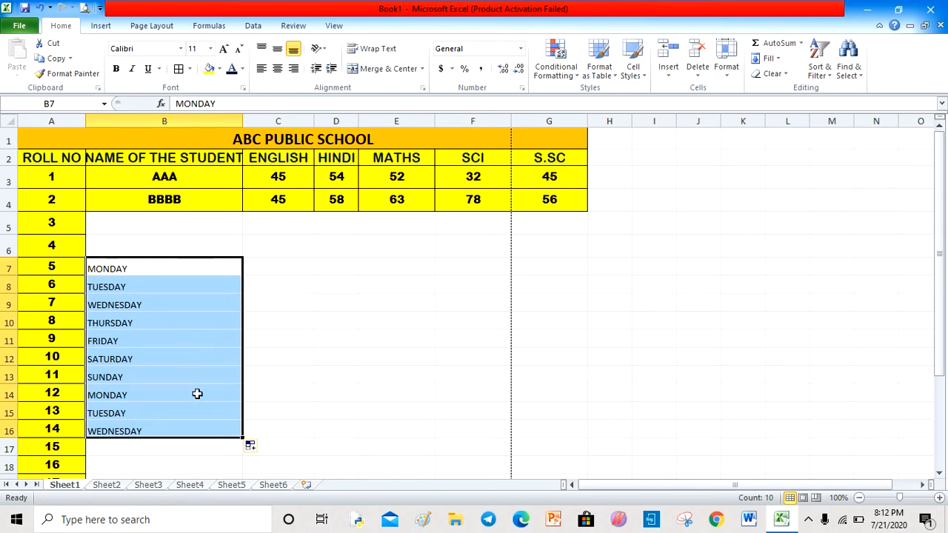
pyautogui.click(306, 323)
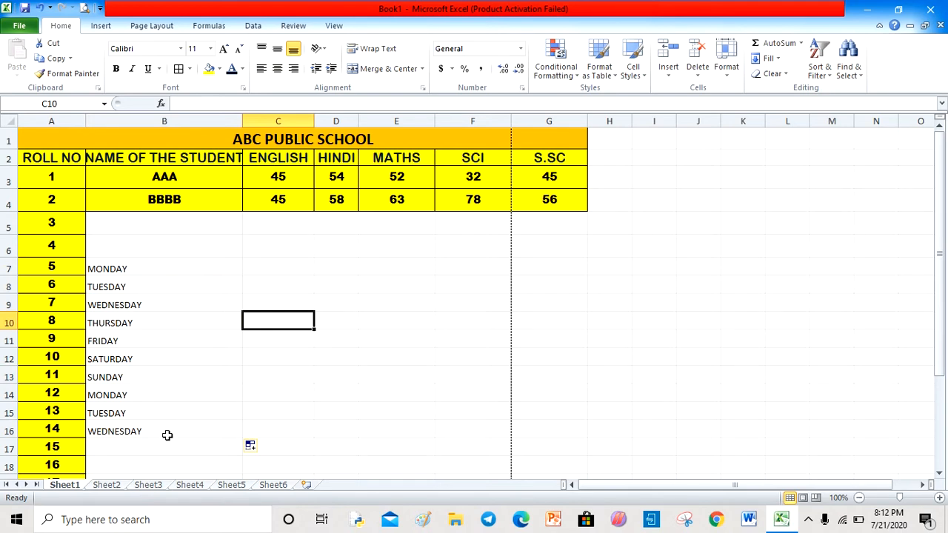
# - Enter P in C7 and fill it across row 7 to column I
pyautogui.click(281, 265)
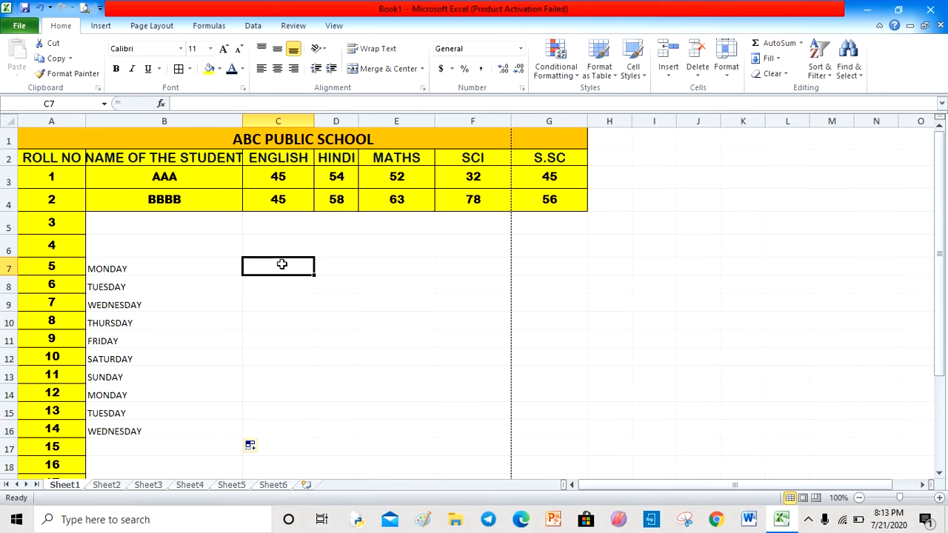
pyautogui.write('45')
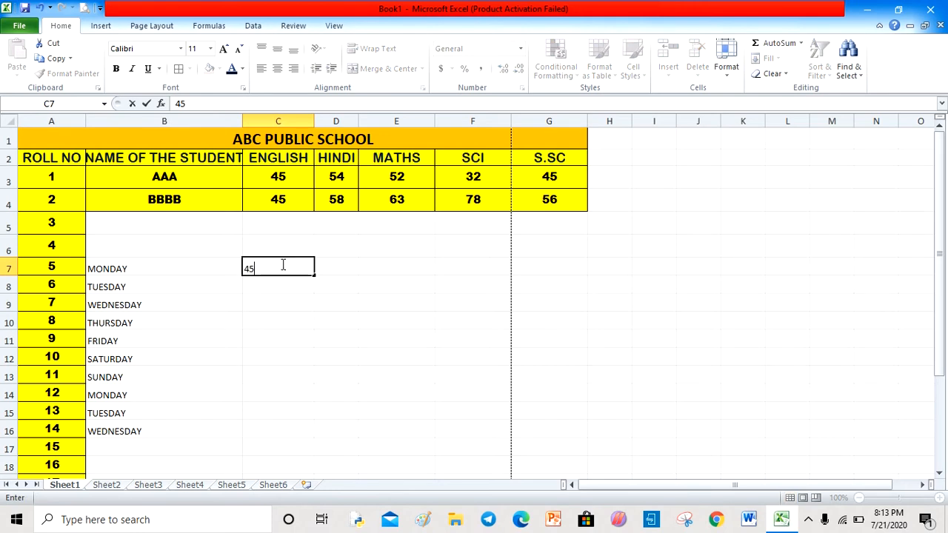
pyautogui.press('BackSpace')
pyautogui.press('BackSpace')
pyautogui.write('P')
pyautogui.click(290, 377)
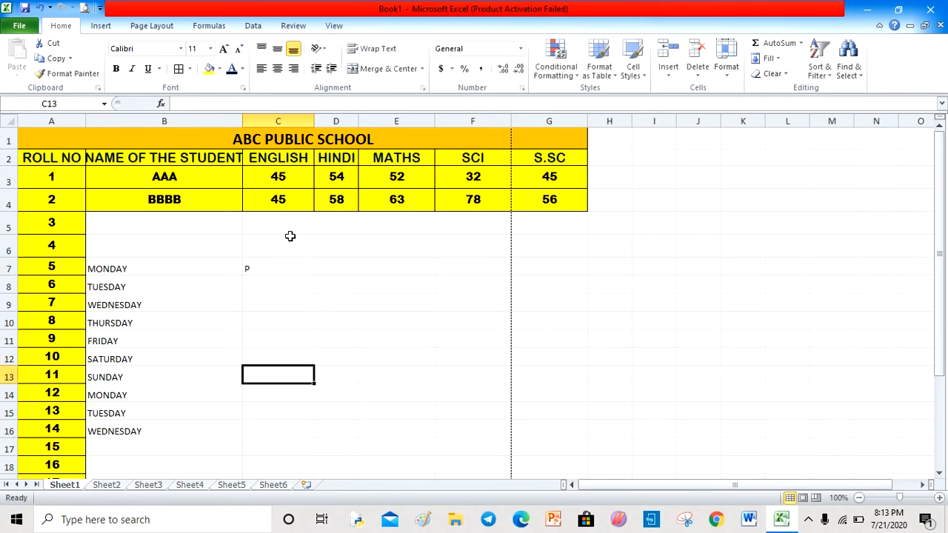
pyautogui.click(280, 267)
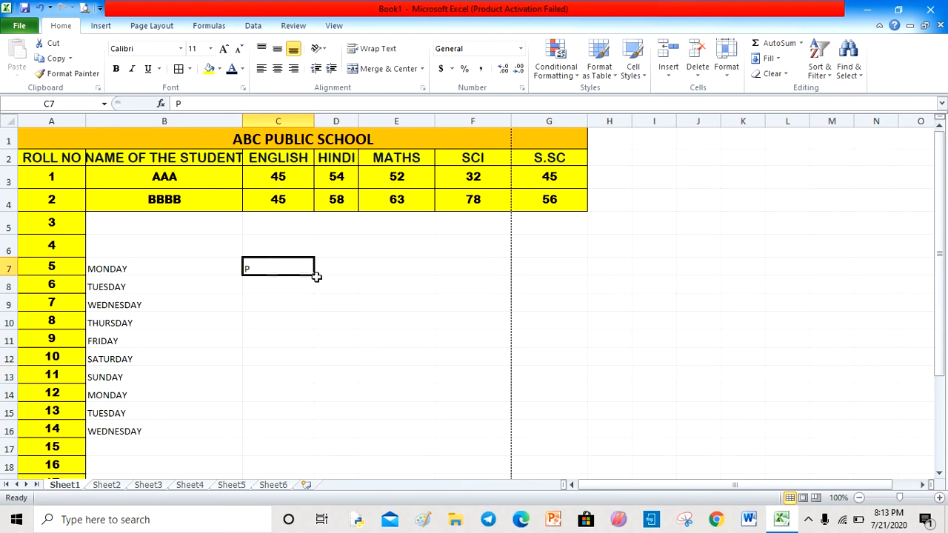
pyautogui.moveTo(315, 275); pyautogui.dragTo(672, 268)
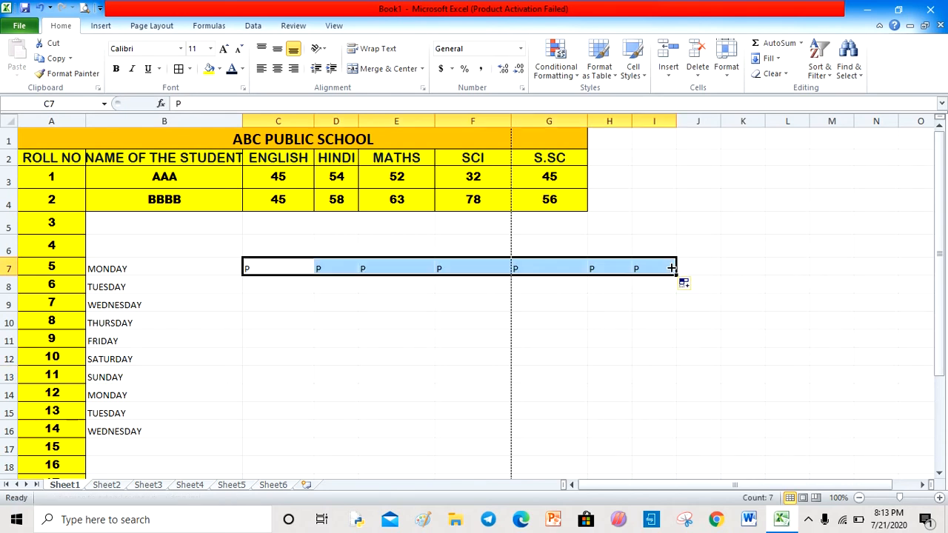
pyautogui.click(418, 369)
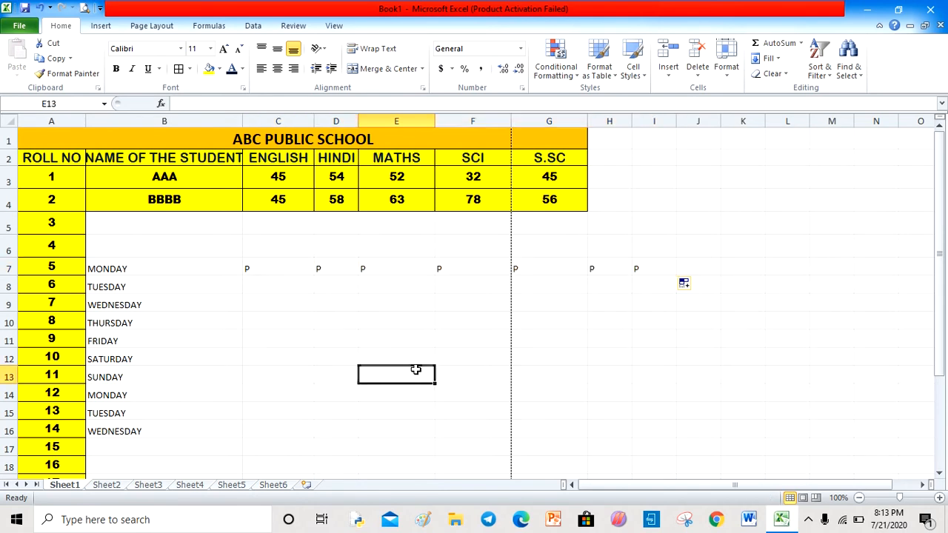
# - Enter 11 in C8 and fill it across row 8 to column H
pyautogui.doubleClick(268, 283)
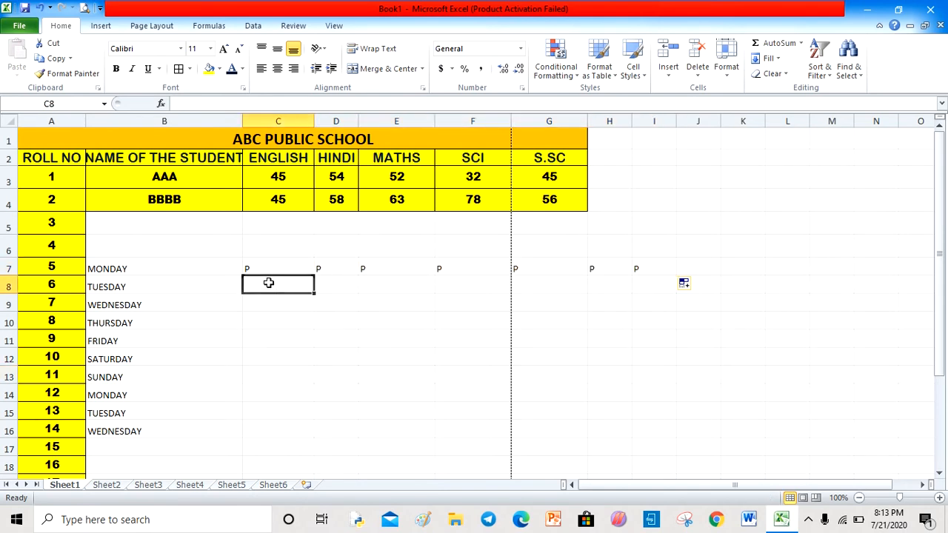
pyautogui.write('0')
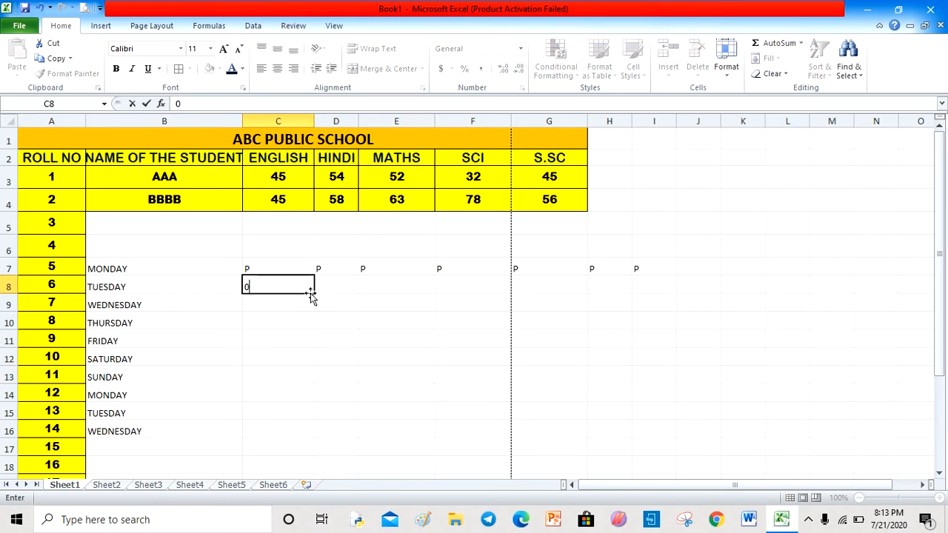
pyautogui.write('11')
pyautogui.moveTo(271, 402); pyautogui.dragTo(302, 292)
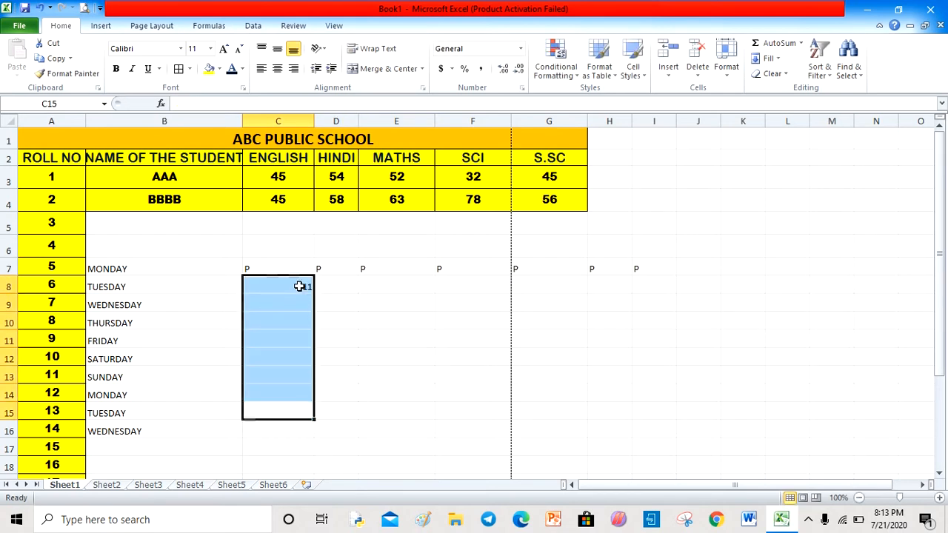
pyautogui.click(302, 287)
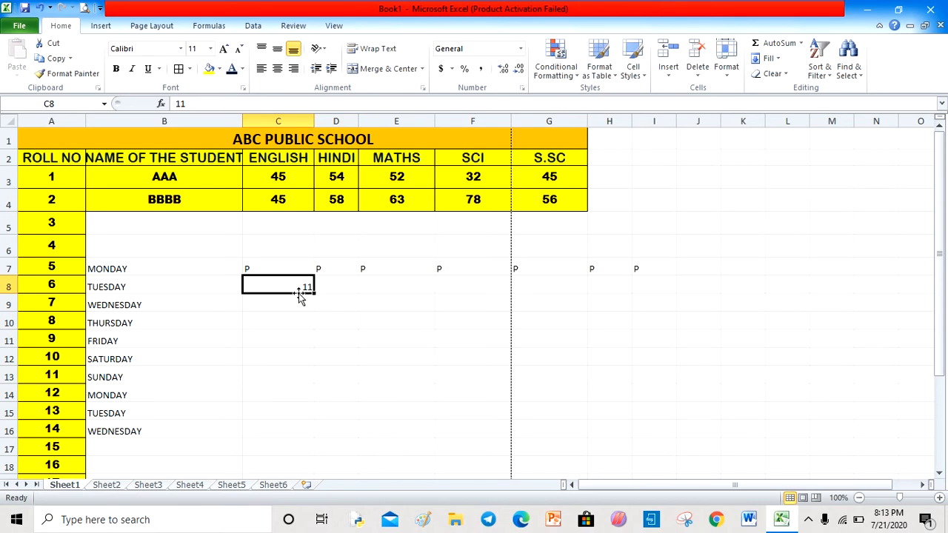
pyautogui.moveTo(314, 294); pyautogui.dragTo(617, 296)
pyautogui.click(431, 401)
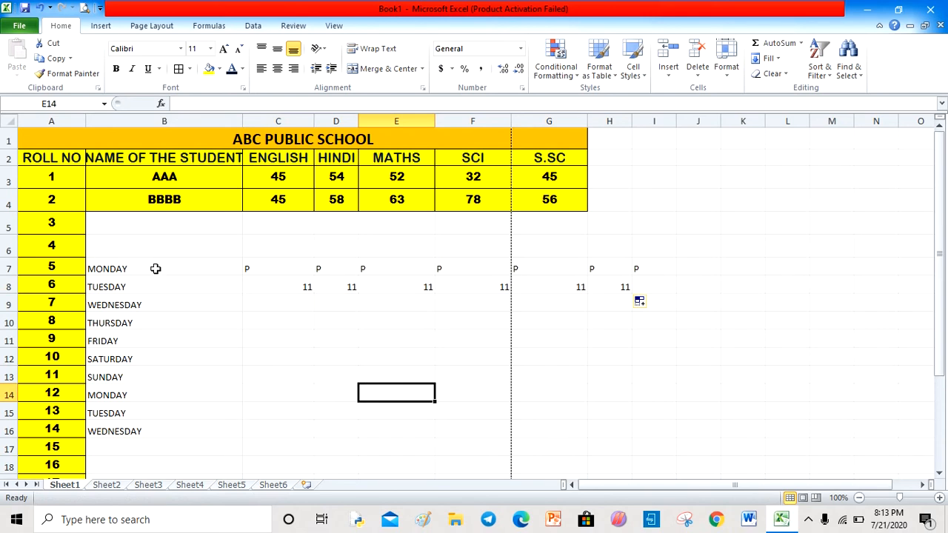
# - Clear the contents of the practice weekday, P and 11 series from B7 through I17
pyautogui.moveTo(155, 269); pyautogui.dragTo(647, 445)
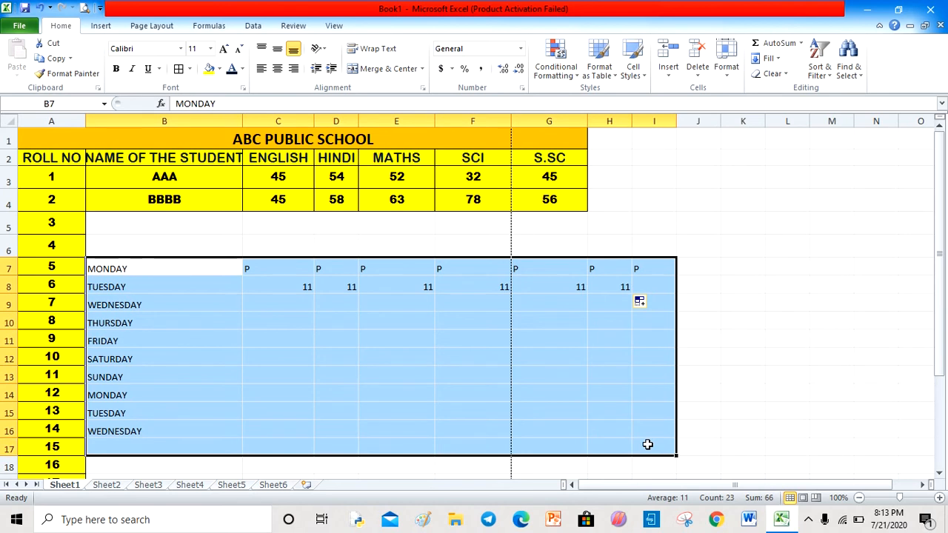
pyautogui.press('BackSpace')
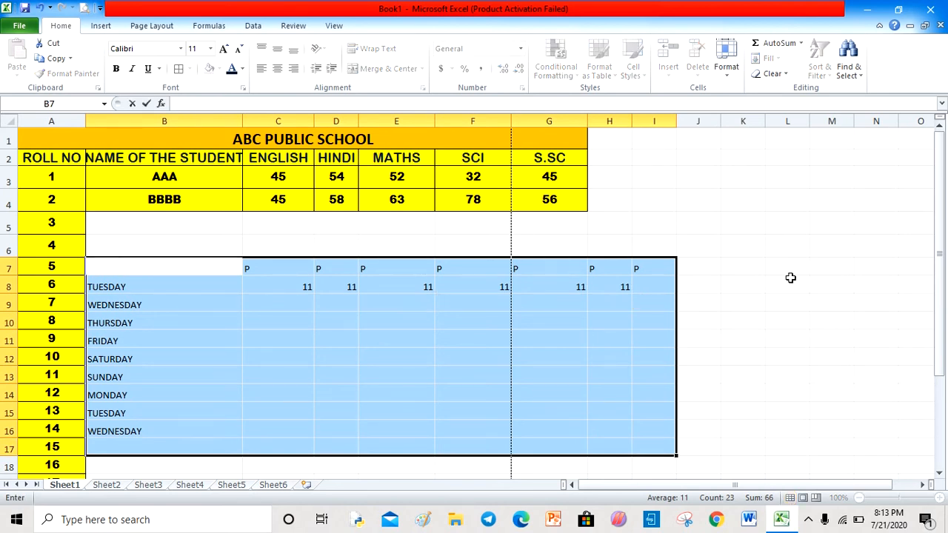
pyautogui.moveTo(790, 286); pyautogui.dragTo(185, 289)
pyautogui.click(197, 415)
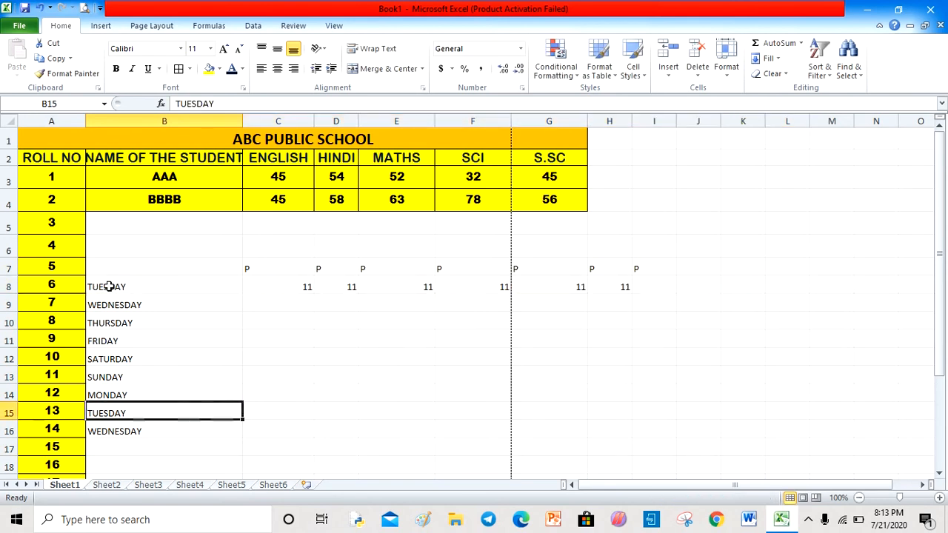
pyautogui.click(142, 264)
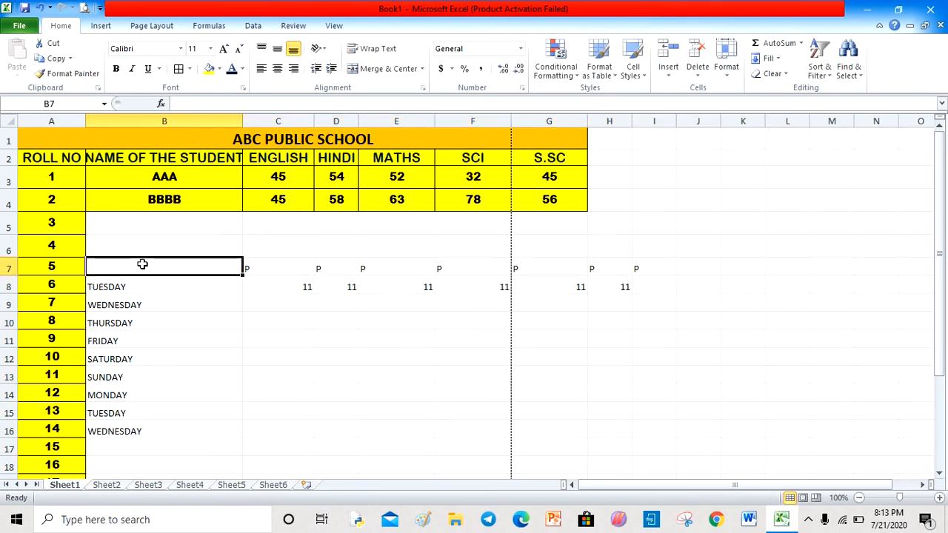
pyautogui.moveTo(142, 264); pyautogui.dragTo(641, 450)
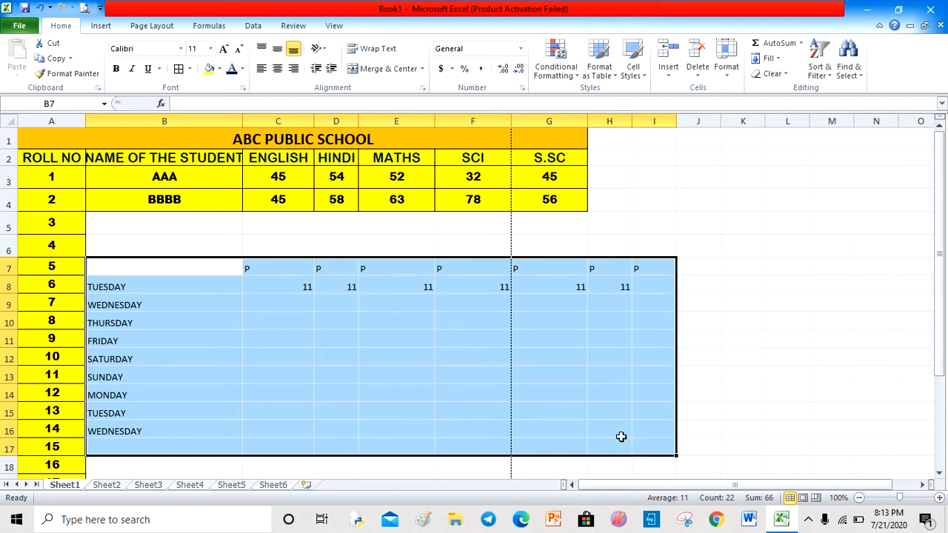
pyautogui.click(785, 75)
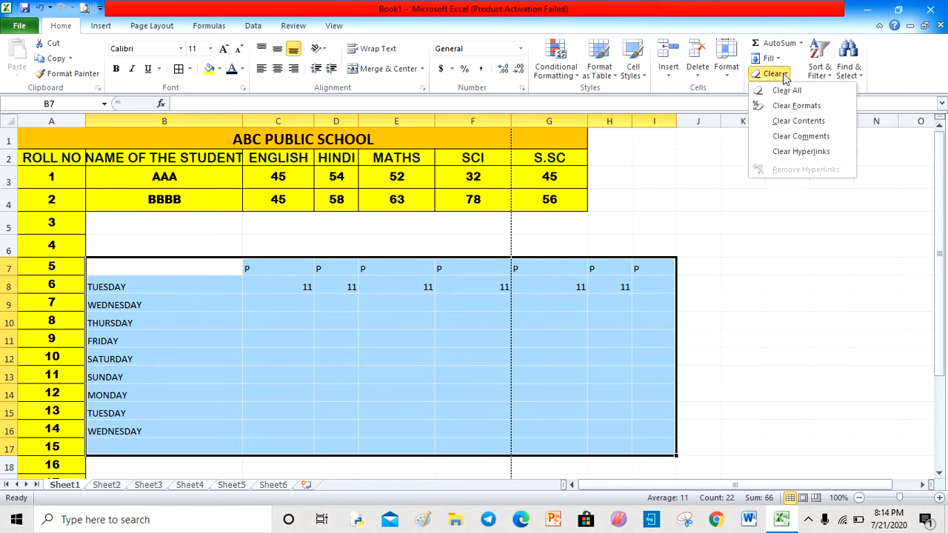
pyautogui.click(798, 122)
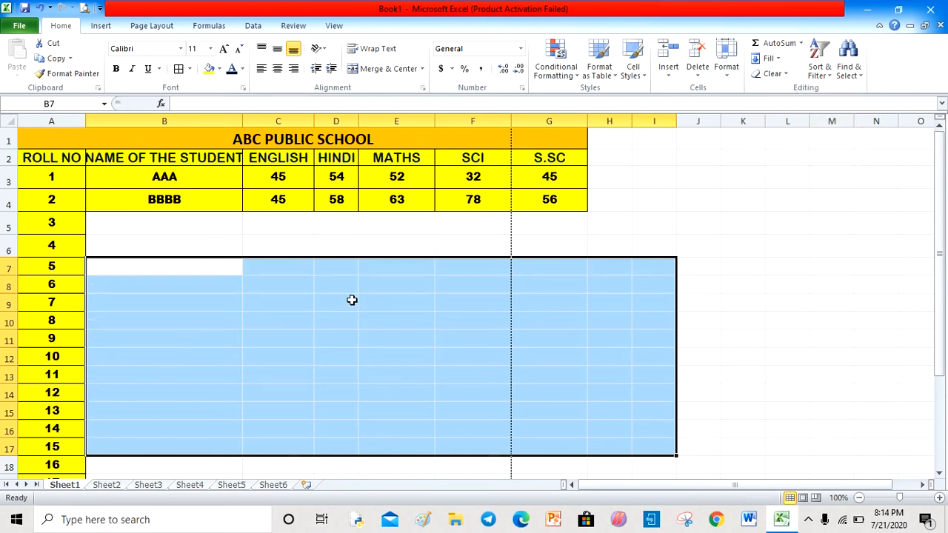
pyautogui.click(590, 240)
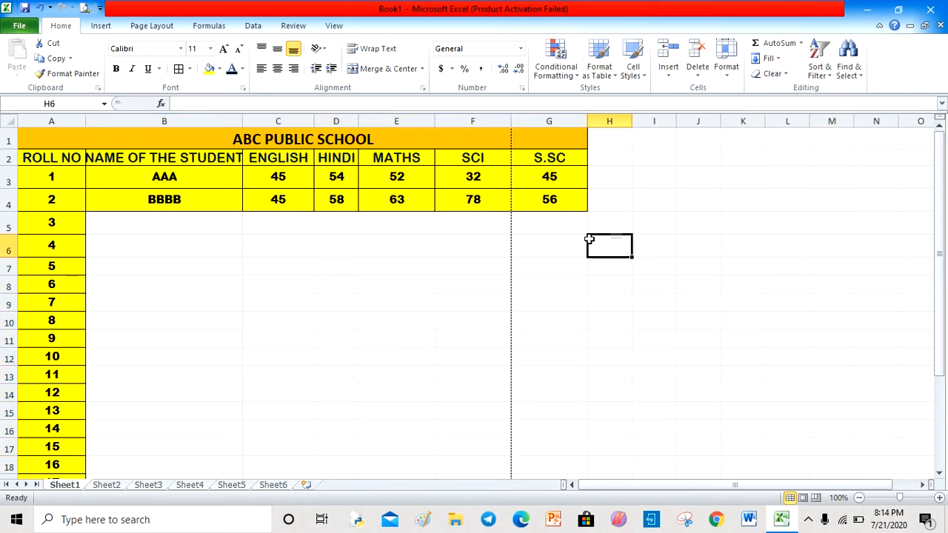
# - Save the workbook to the Desktop as MARK SHEET in Excel Workbook format
pyautogui.click(23, 26)
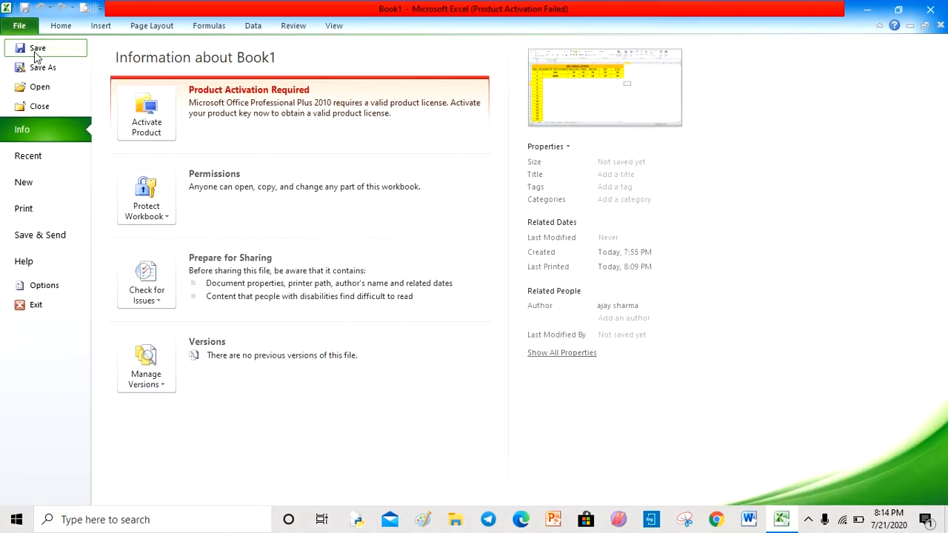
pyautogui.press('Escape')
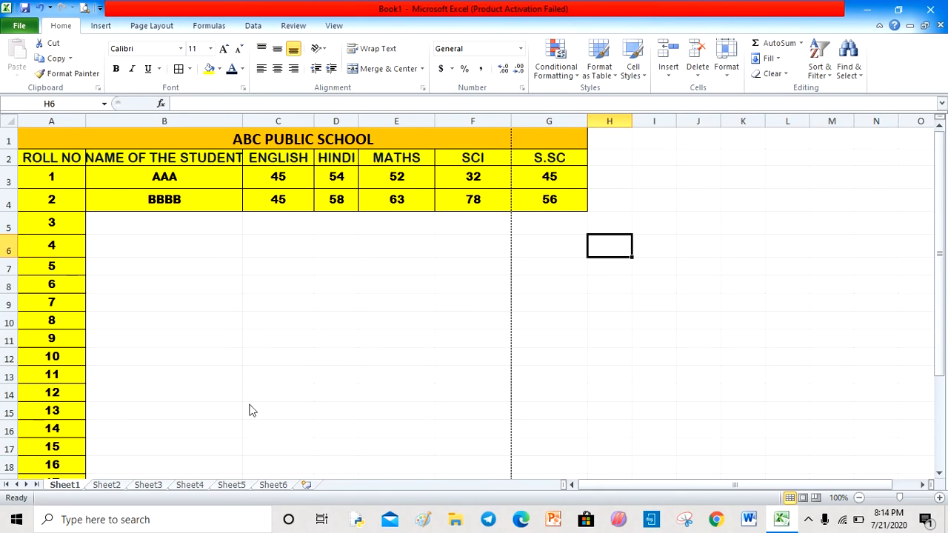
pyautogui.hotkey('ctrl', 's')
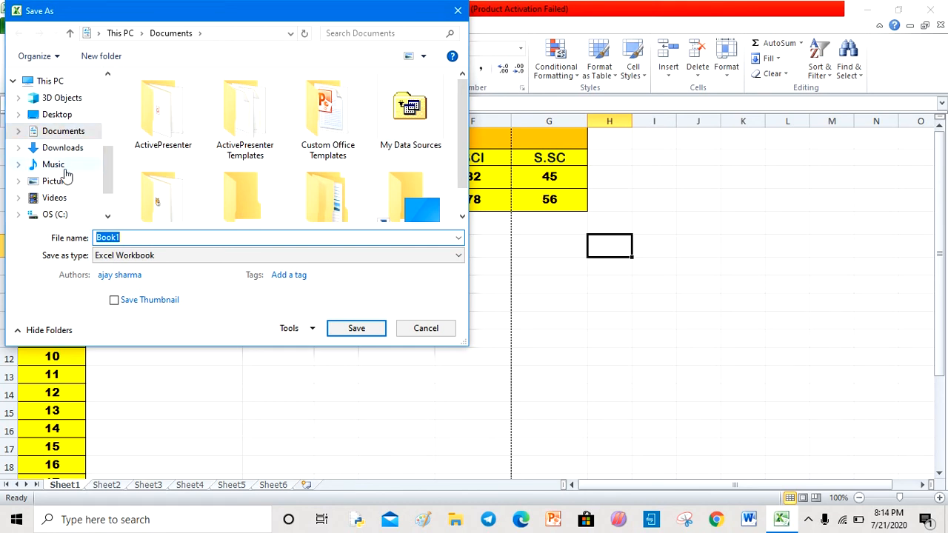
pyautogui.click(72, 119)
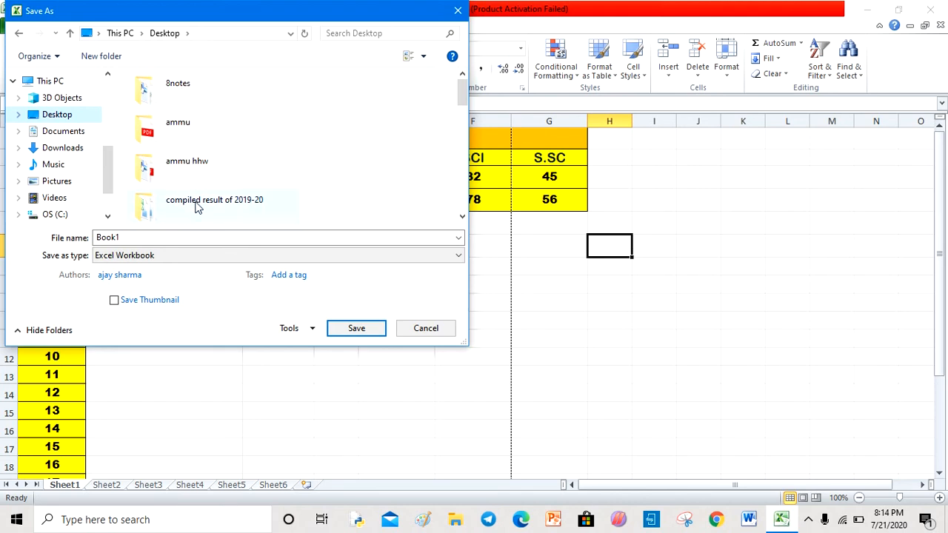
pyautogui.doubleClick(135, 238)
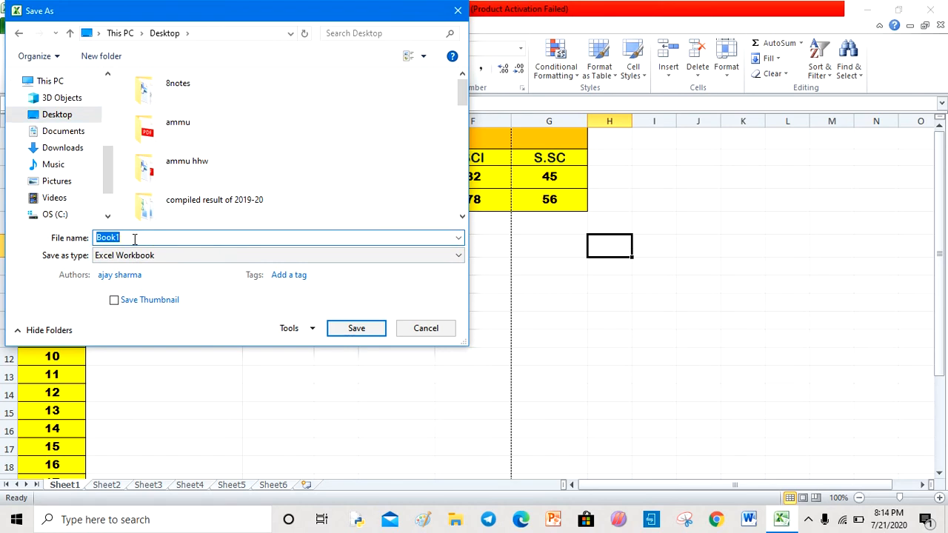
pyautogui.write('MA')
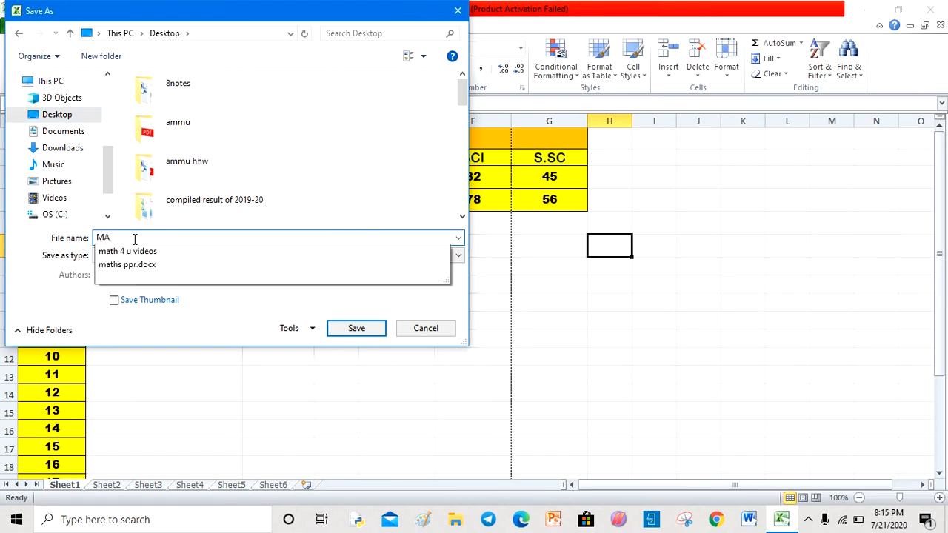
pyautogui.write('RK SHEET')
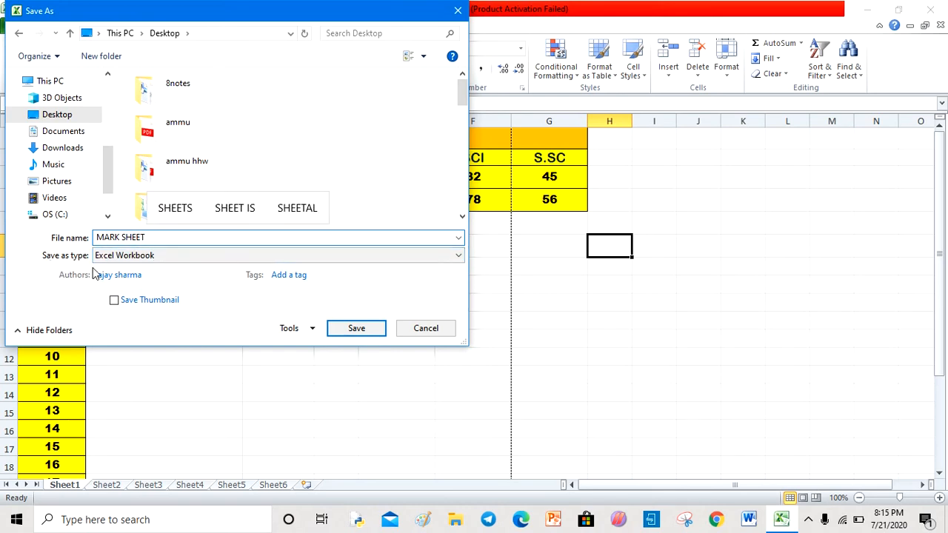
pyautogui.click(161, 259)
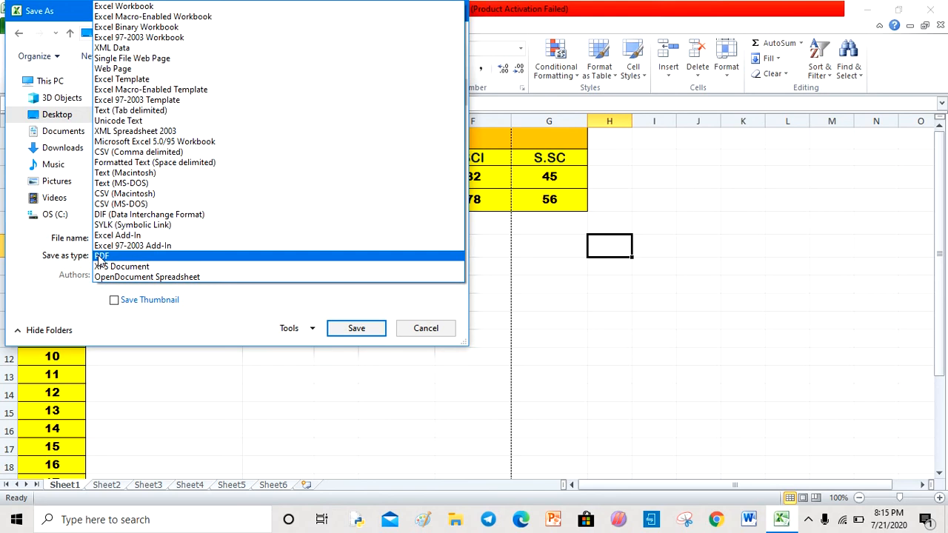
pyautogui.click(42, 278)
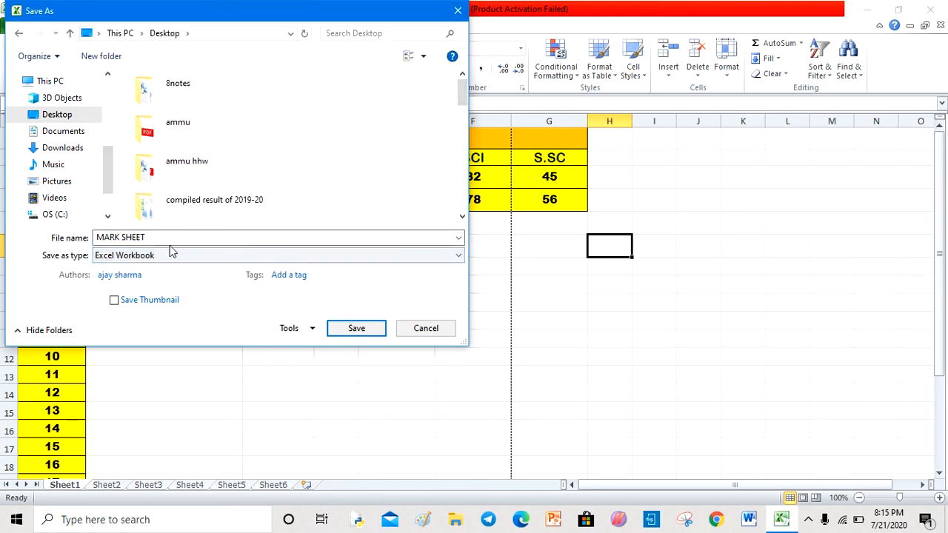
pyautogui.click(352, 331)
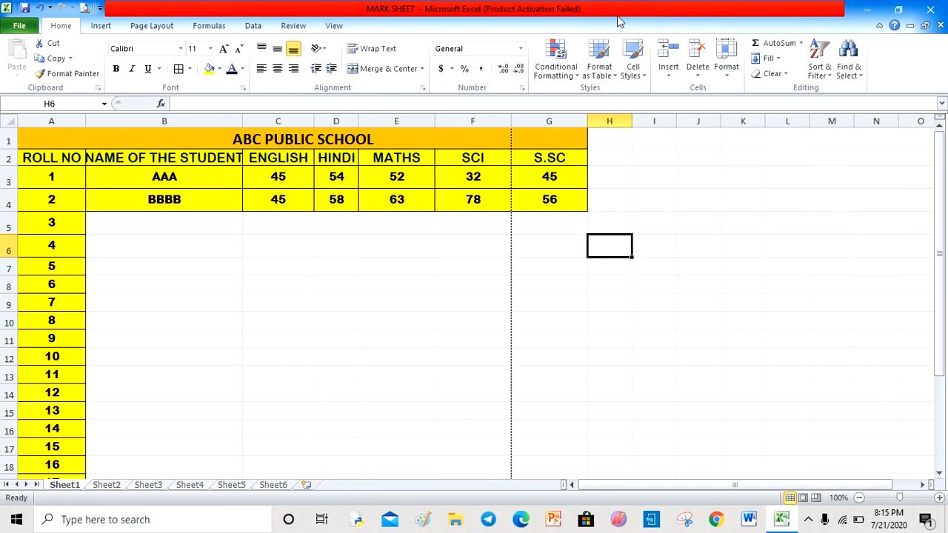
# - Save a PDF copy of the workbook named MARK SHEET to the Desktop
pyautogui.click(873, 9)
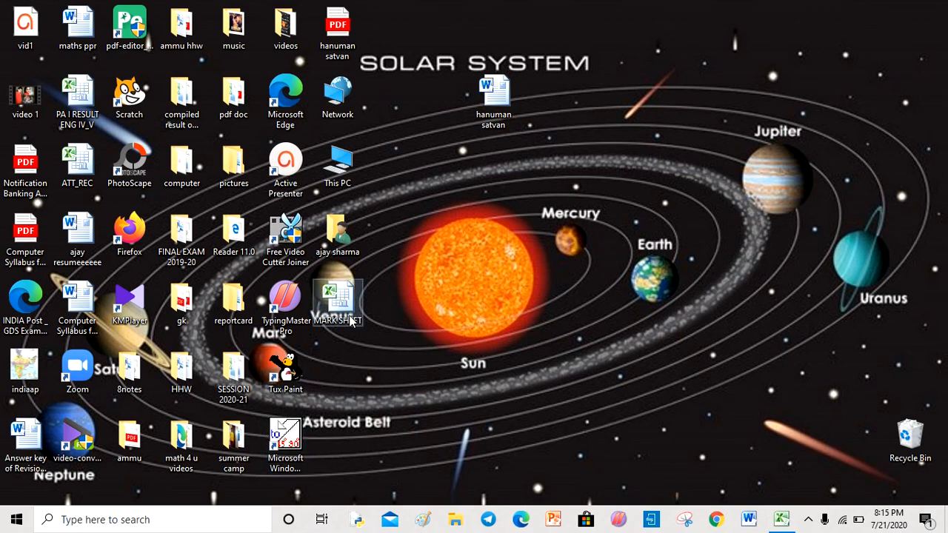
pyautogui.click(783, 521)
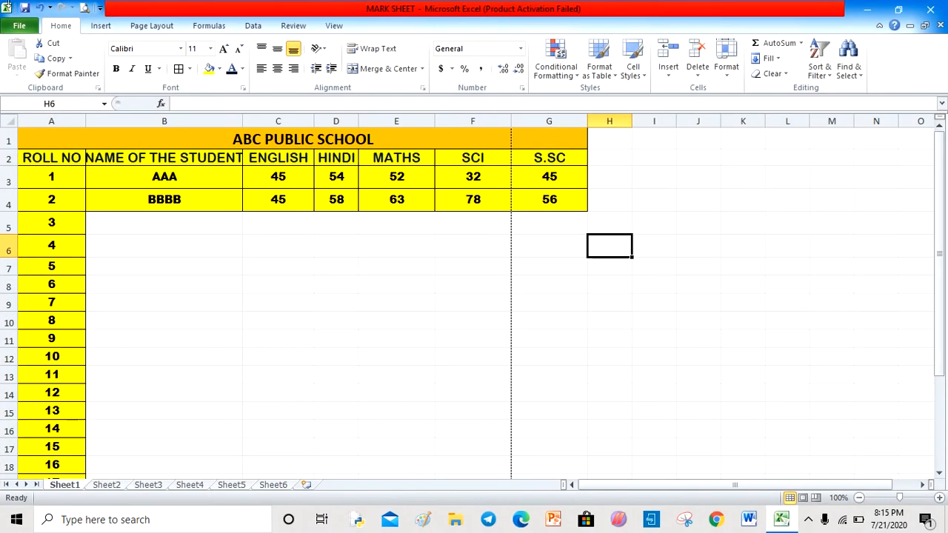
pyautogui.click(21, 26)
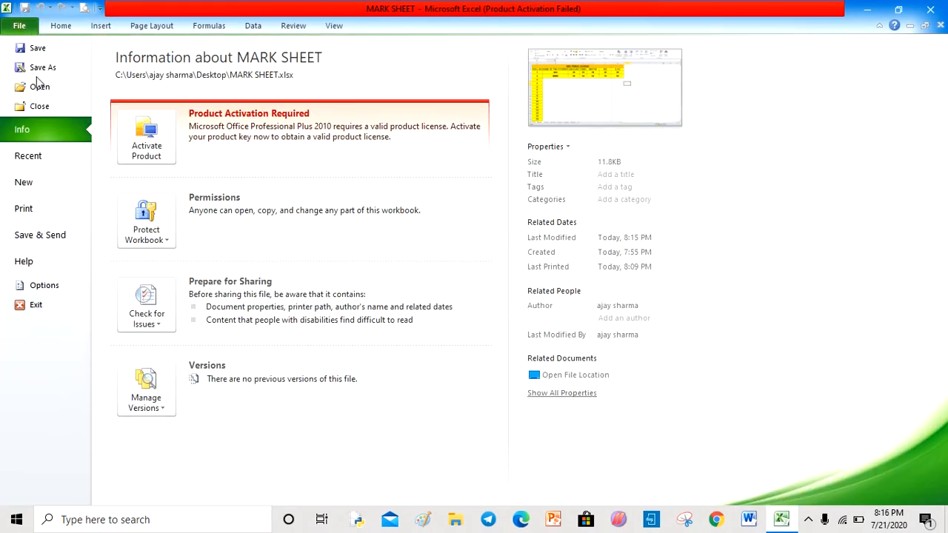
pyautogui.click(39, 69)
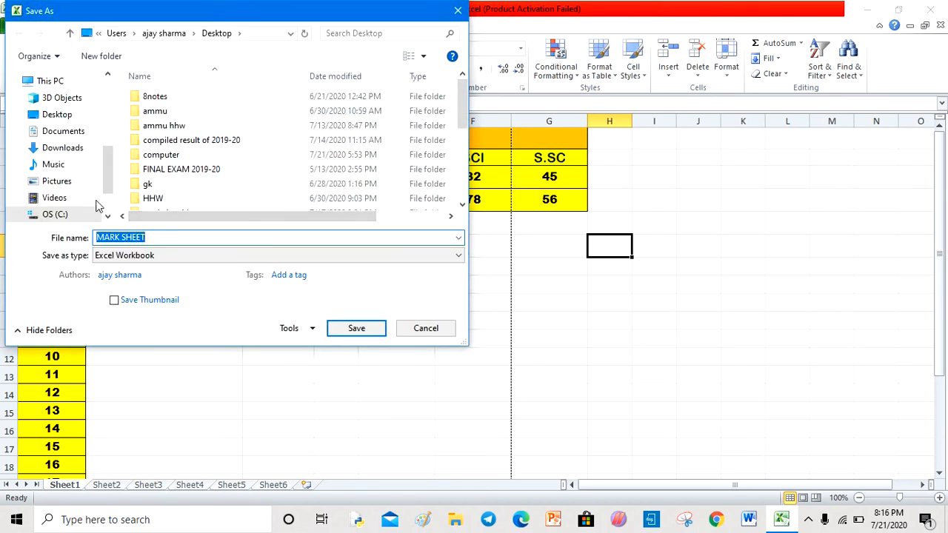
pyautogui.click(67, 112)
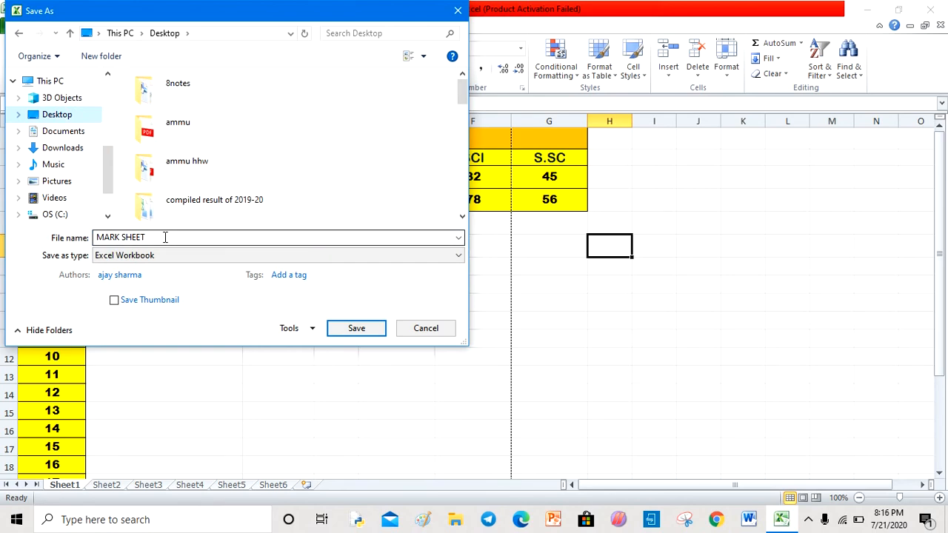
pyautogui.click(182, 255)
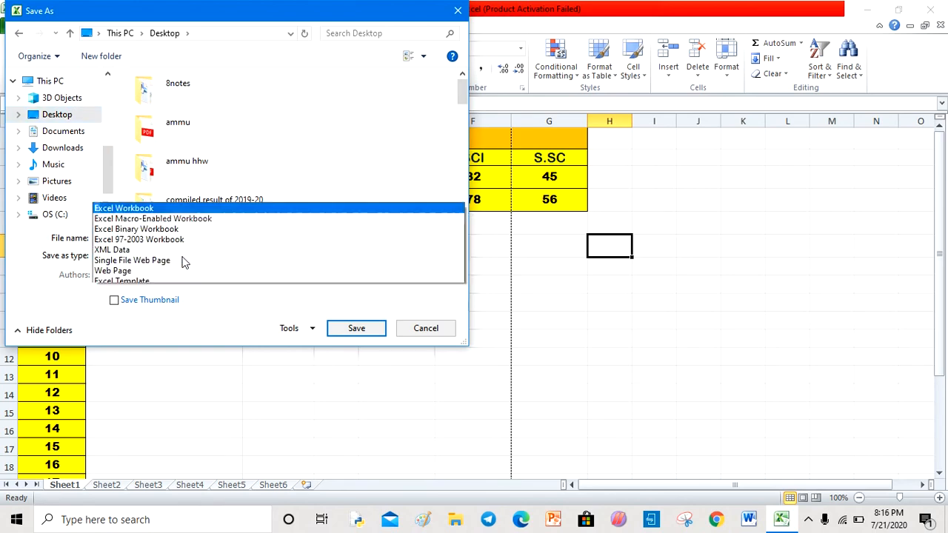
pyautogui.click(154, 257)
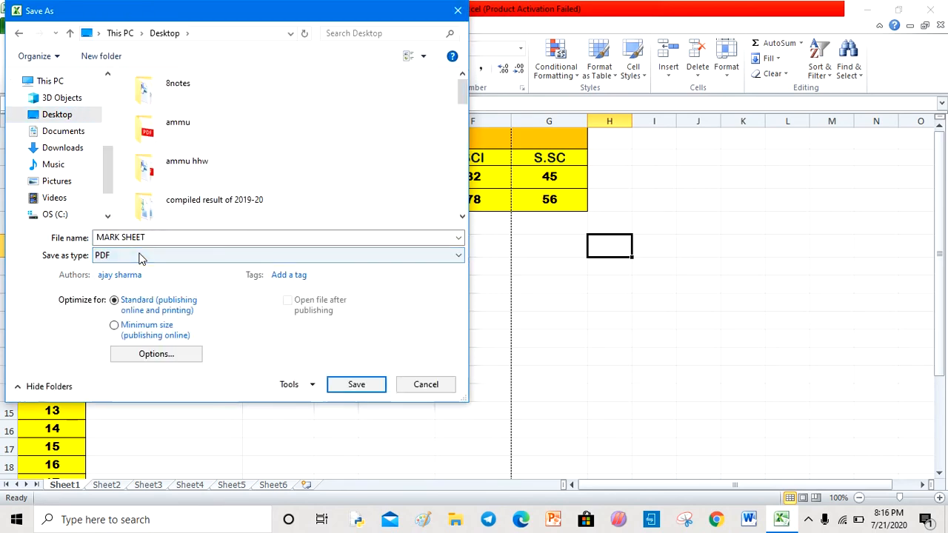
pyautogui.click(370, 384)
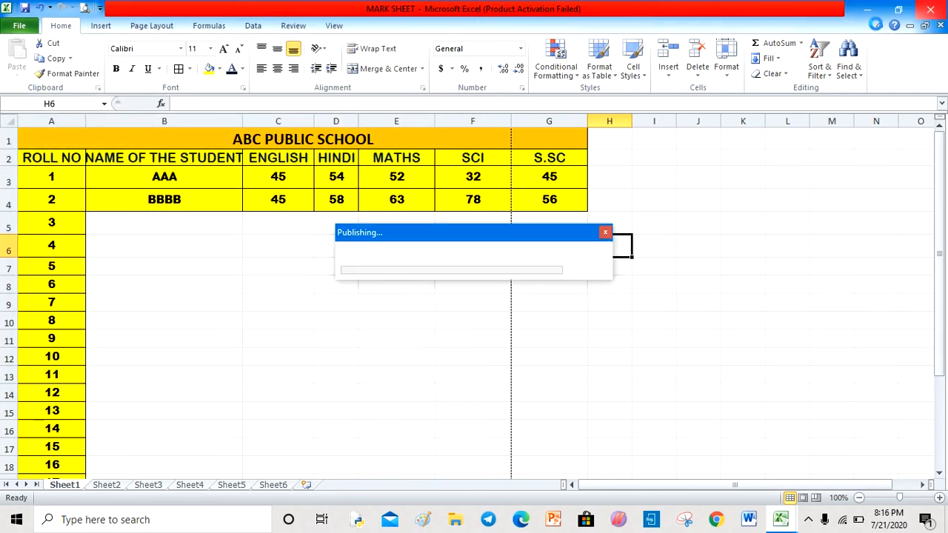
# - Open the MARK SHEET PDF from the Desktop to check it, then close it
pyautogui.click(867, 9)
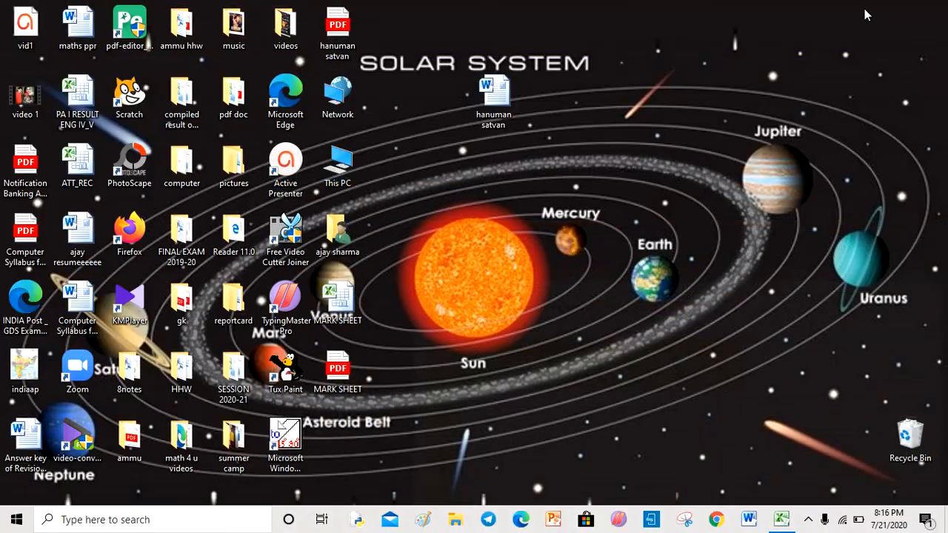
pyautogui.click(349, 374)
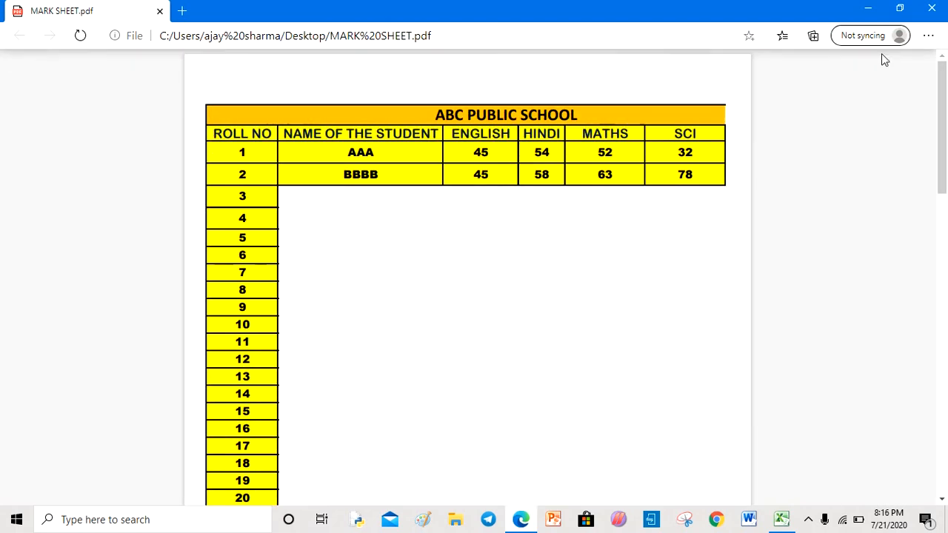
pyautogui.click(933, 8)
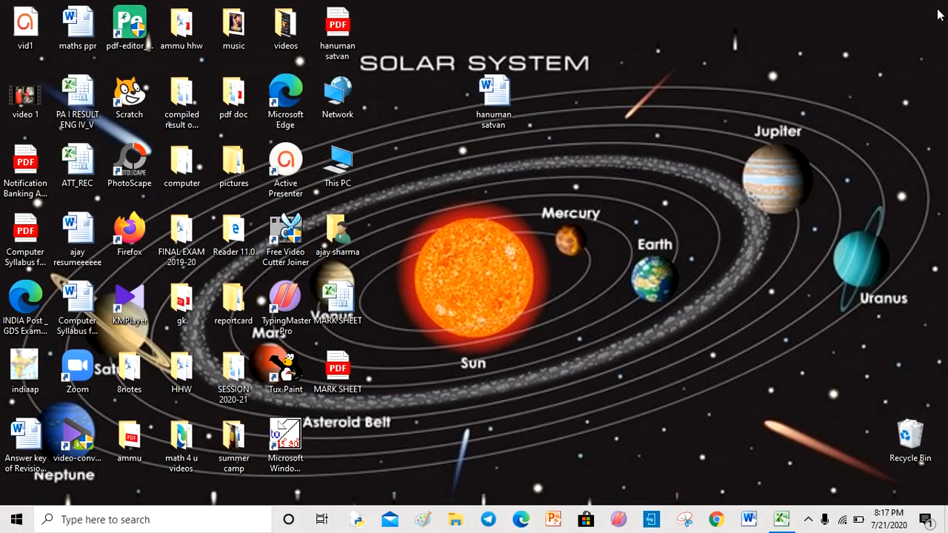